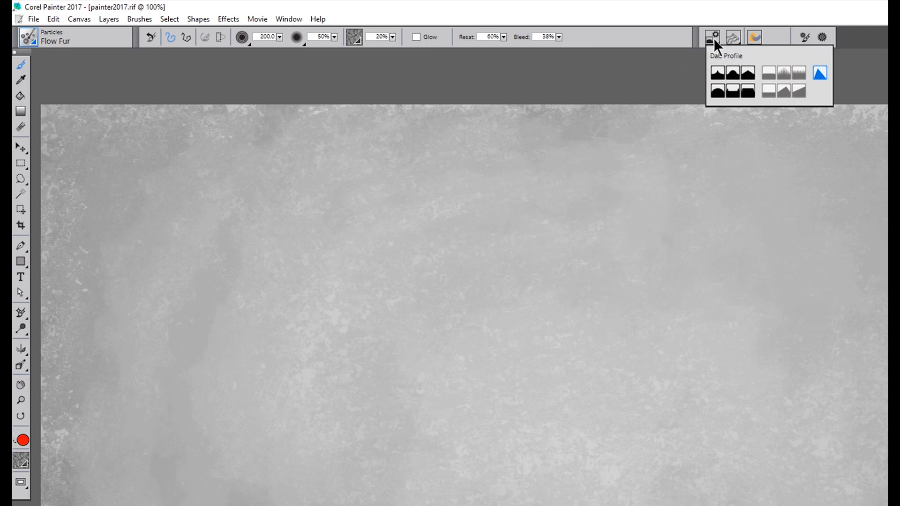
# Set the Flow Fur brush's dab profile to Dull Profile and paint curved fur strokes across the upper part of the canvas.
pyautogui.click(721, 91)
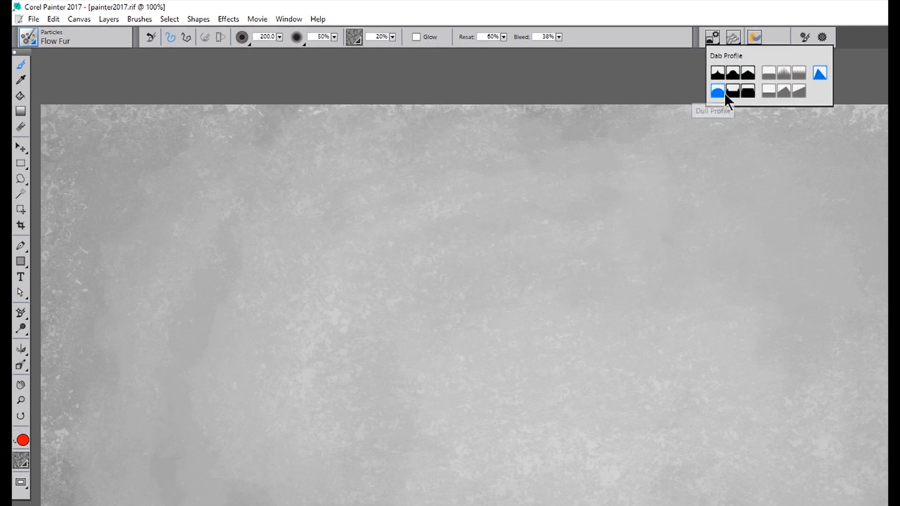
pyautogui.click(733, 38)
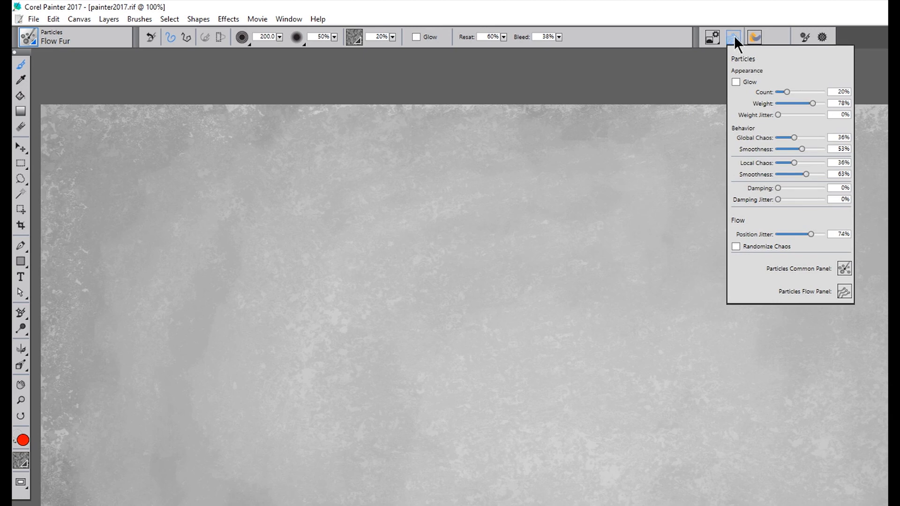
pyautogui.moveTo(356, 183)
pyautogui.mouseDown()
pyautogui.moveTo(462, 253)
pyautogui.moveTo(424, 290)
pyautogui.mouseUp()
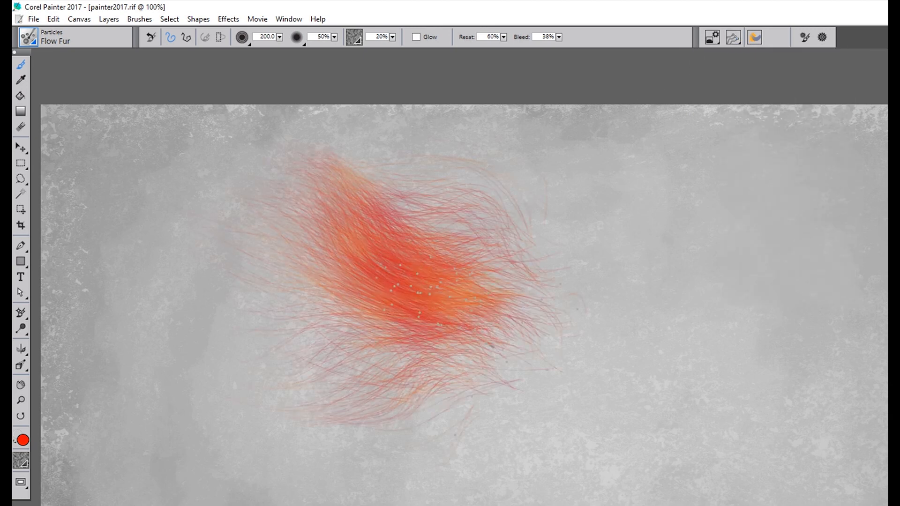
pyautogui.moveTo(491, 346); pyautogui.dragTo(625, 239)
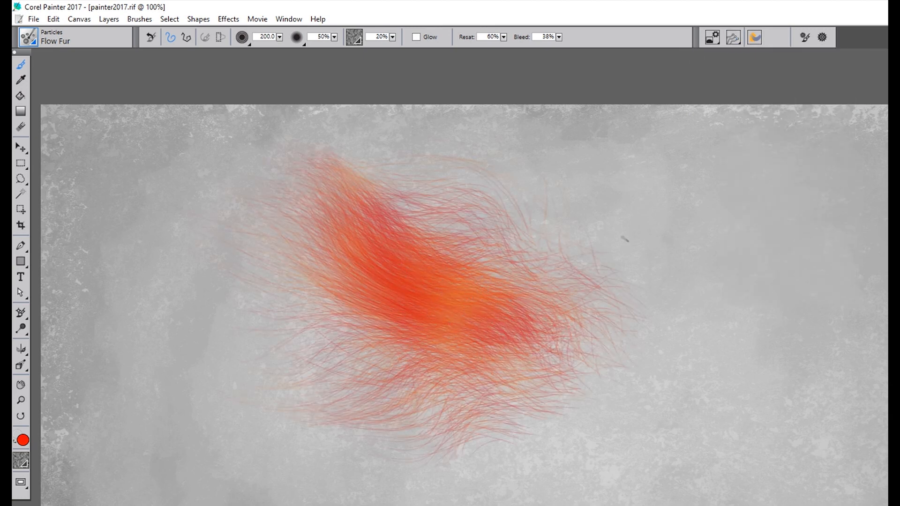
# Review the brush's particle options and display the Advanced and General Brush Controls.
pyautogui.click(734, 37)
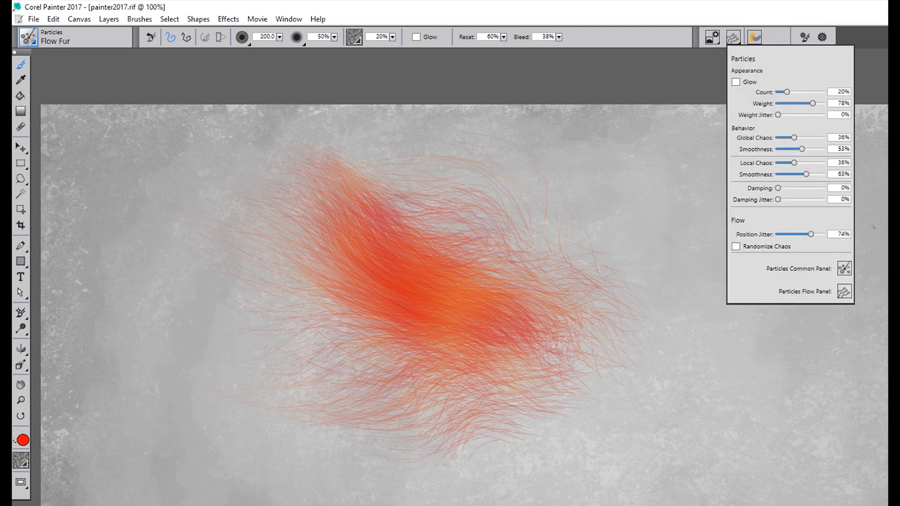
pyautogui.click(873, 227)
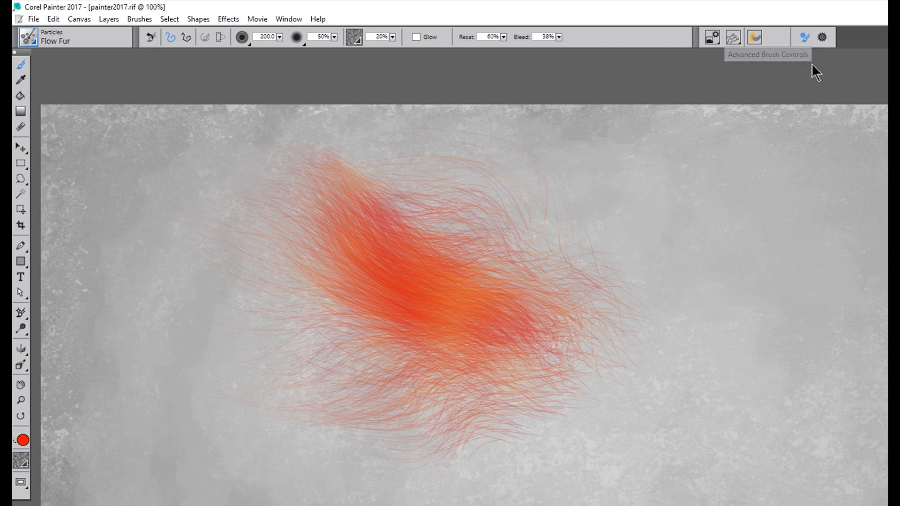
pyautogui.click(823, 37)
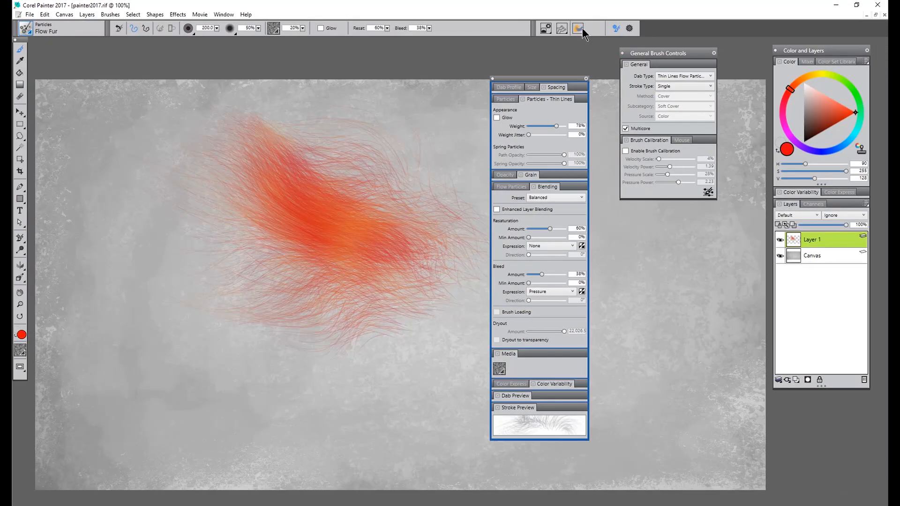
# Show the Blending panel and place it directly below General Brush Controls.
pyautogui.click(579, 29)
pyautogui.click(562, 29)
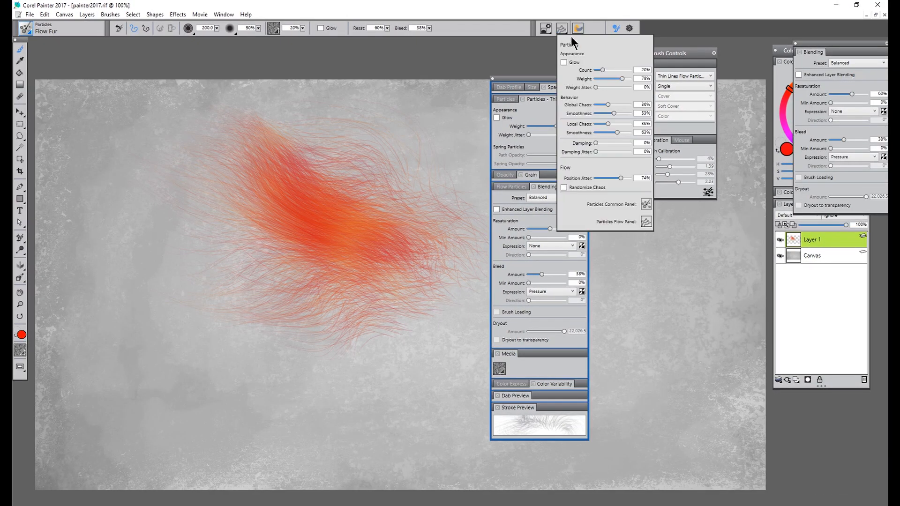
pyautogui.moveTo(822, 44); pyautogui.dragTo(654, 224)
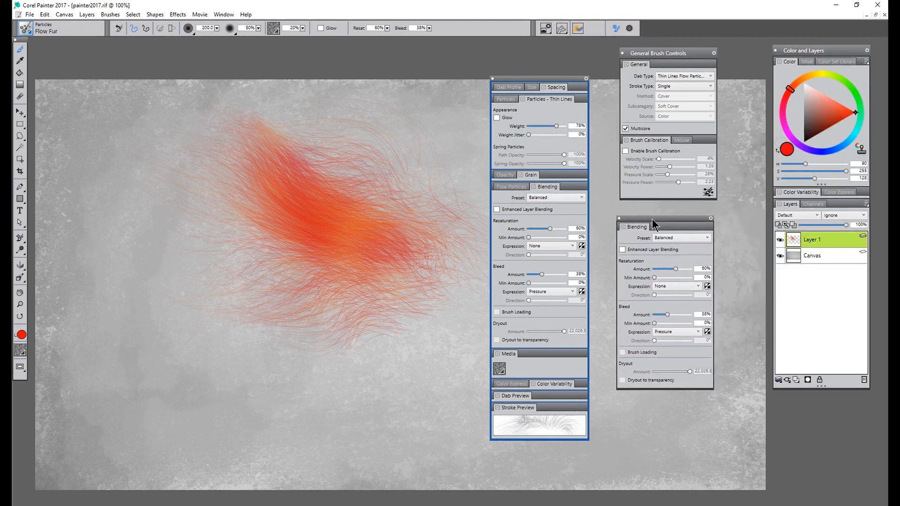
# Toggle the Blending panel's visibility, and hide it together with the Advanced and General Brush Controls.
pyautogui.click(579, 29)
pyautogui.click(578, 29)
pyautogui.click(578, 29)
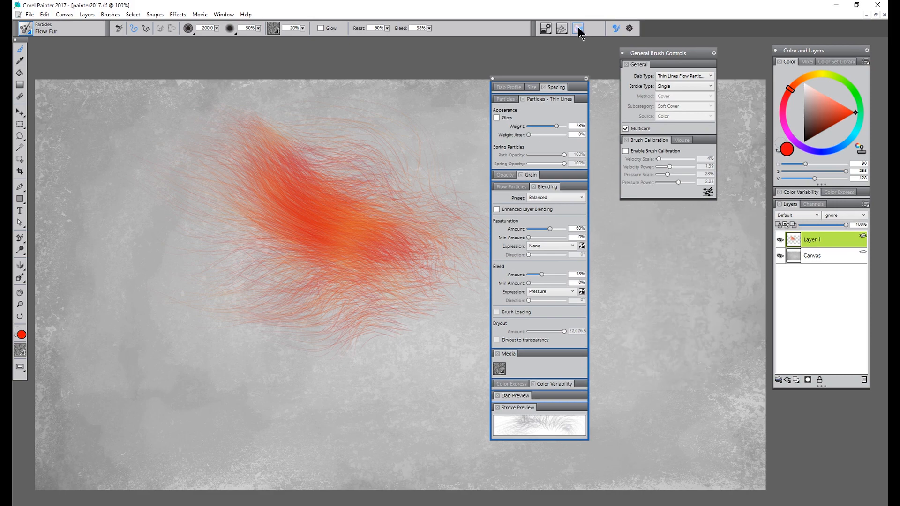
pyautogui.click(578, 29)
pyautogui.click(630, 29)
pyautogui.click(630, 29)
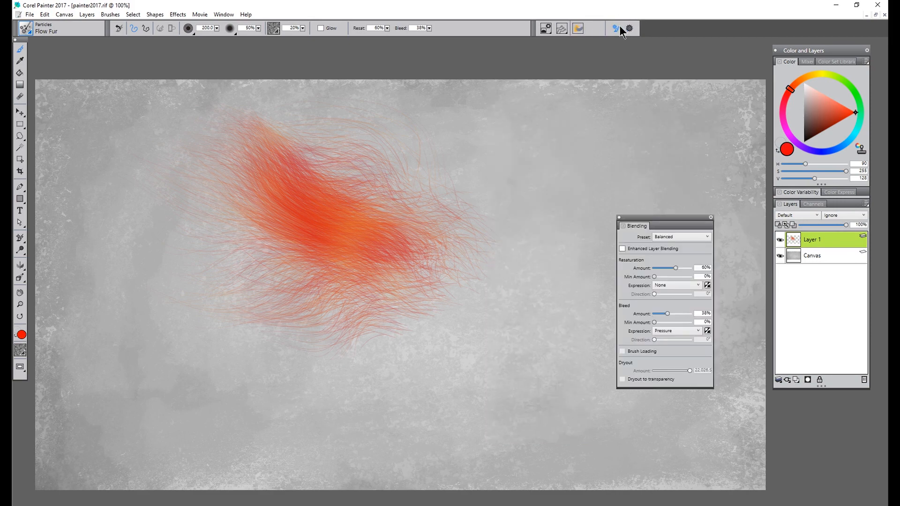
pyautogui.click(578, 29)
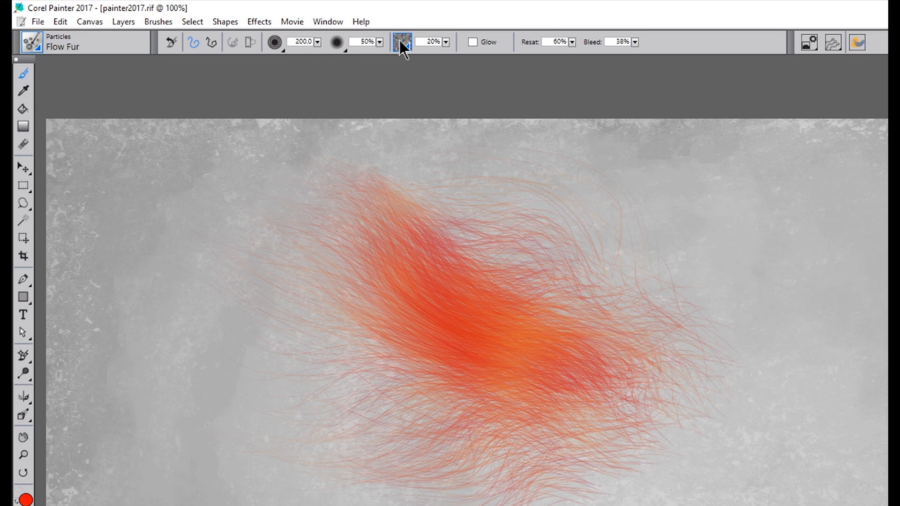
# Display the Papers palette beside the toolbox, switch it to Paper Libraries, and close it.
pyautogui.click(402, 43)
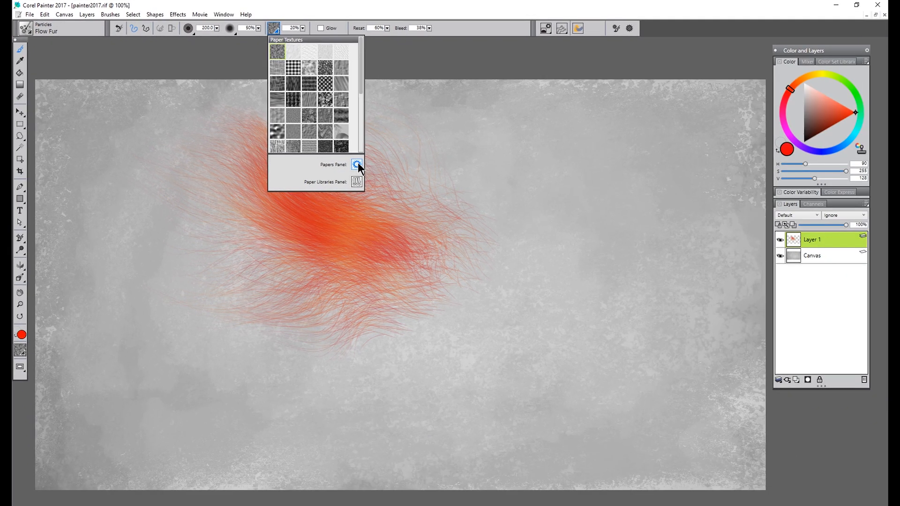
pyautogui.click(526, 244)
pyautogui.moveTo(830, 221); pyautogui.dragTo(186, 90)
pyautogui.moveTo(186, 90); pyautogui.dragTo(64, 66)
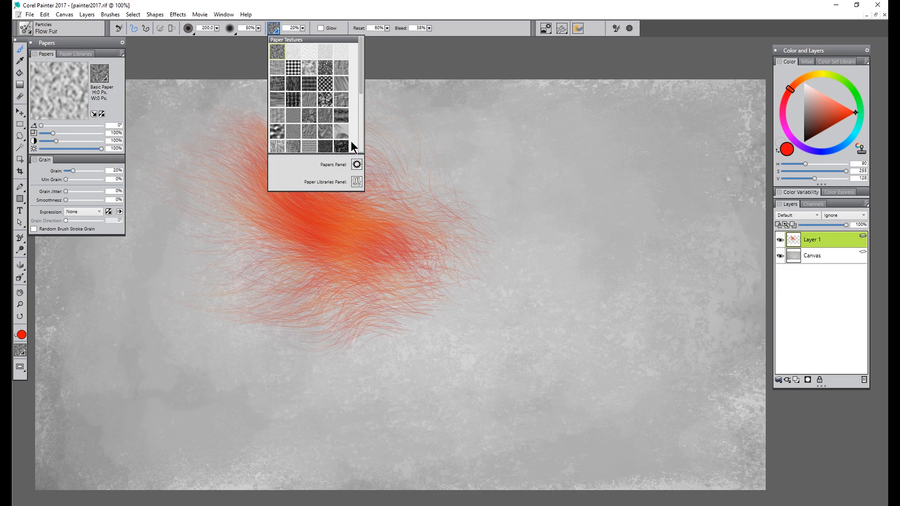
pyautogui.click(356, 185)
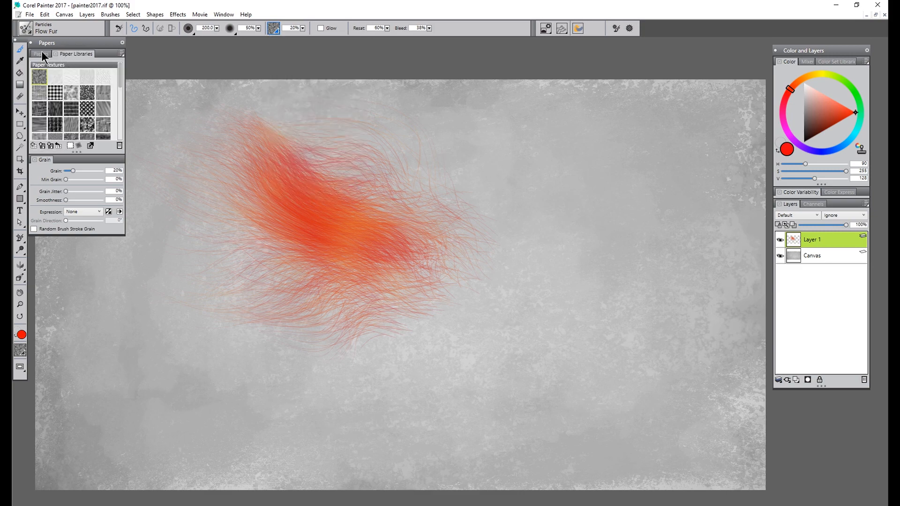
pyautogui.click(30, 43)
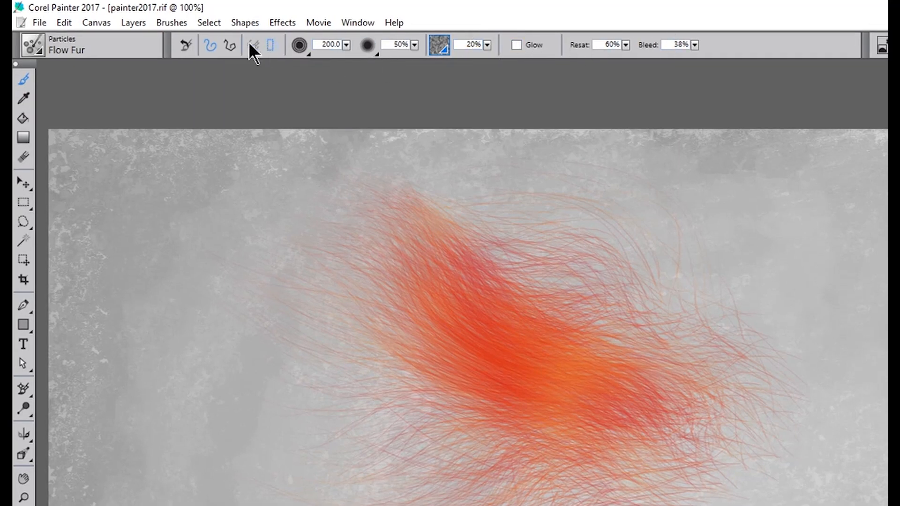
# Switch to the Real Watercolor brush Fractal Wash Fringe and check its paper texture choices.
pyautogui.click(33, 45)
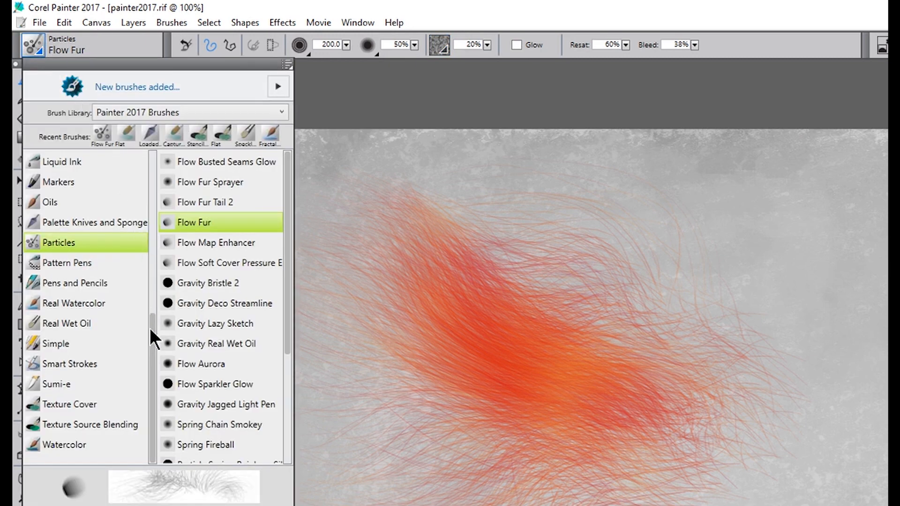
pyautogui.click(93, 303)
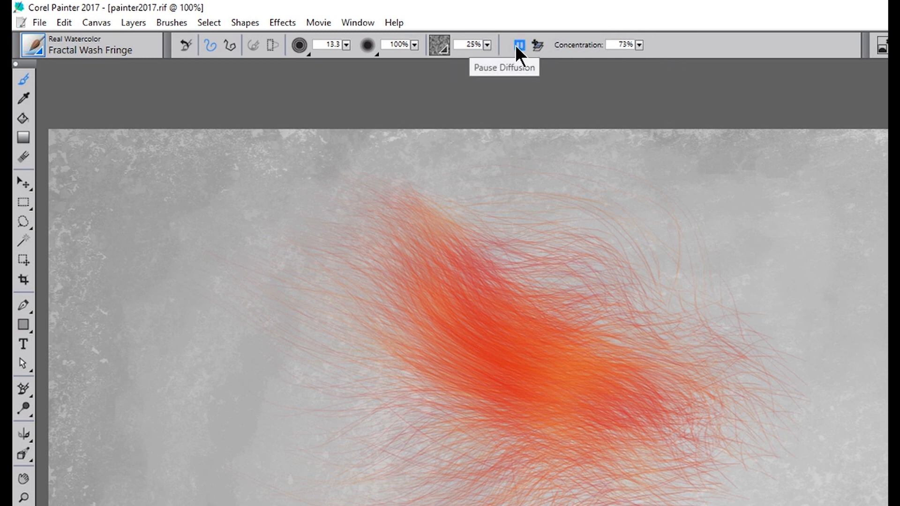
pyautogui.click(439, 44)
pyautogui.click(443, 43)
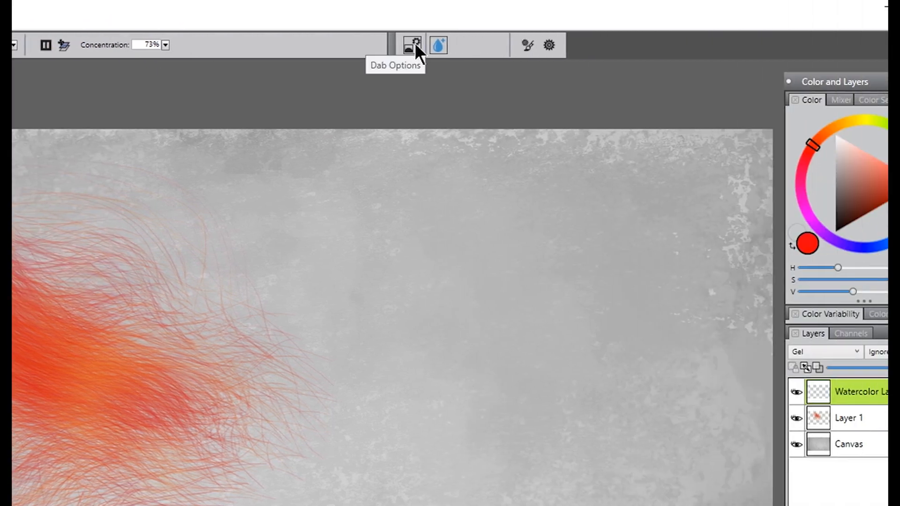
# Review the watercolor brush's dab options and the Real Watercolor panel, and hide them again.
pyautogui.click(414, 43)
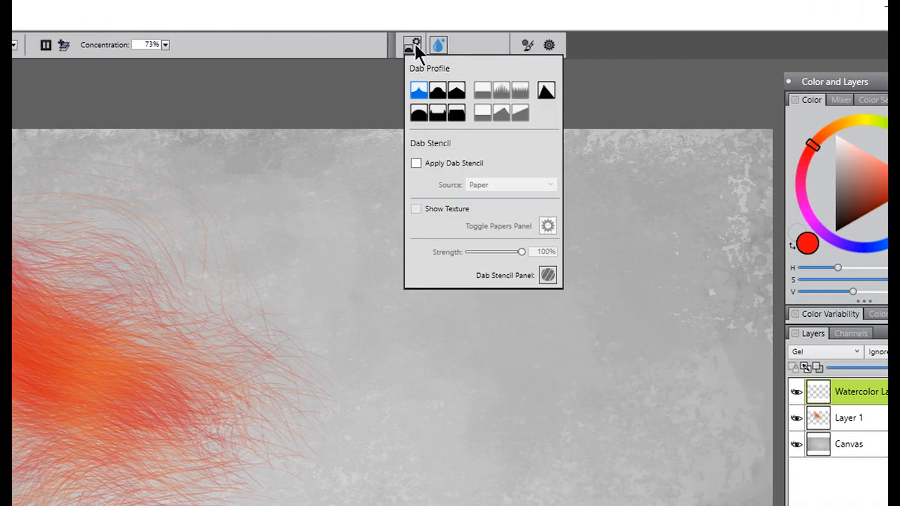
pyautogui.click(438, 44)
pyautogui.moveTo(717, 69); pyautogui.dragTo(685, 76)
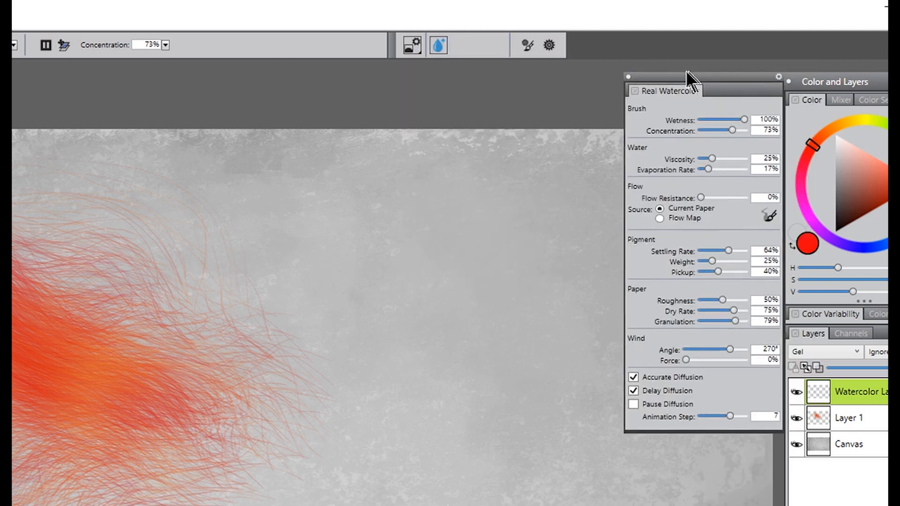
pyautogui.click(438, 44)
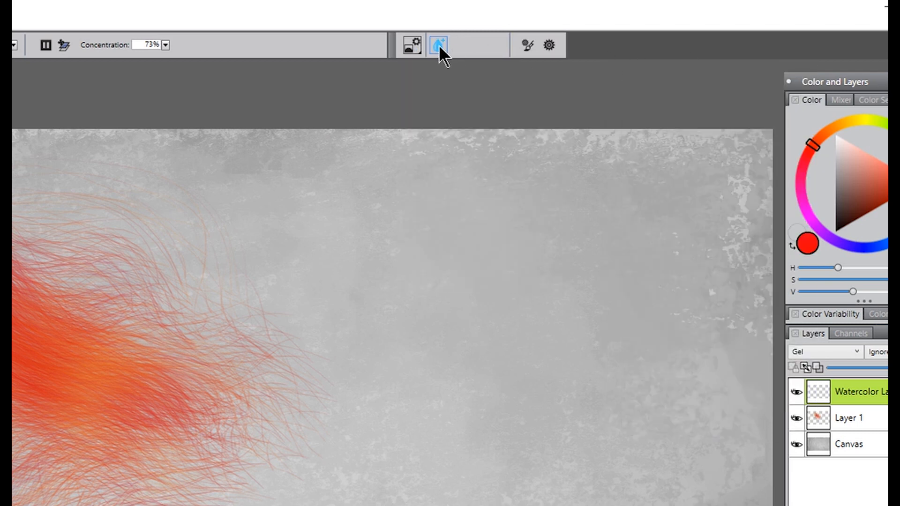
pyautogui.click(439, 45)
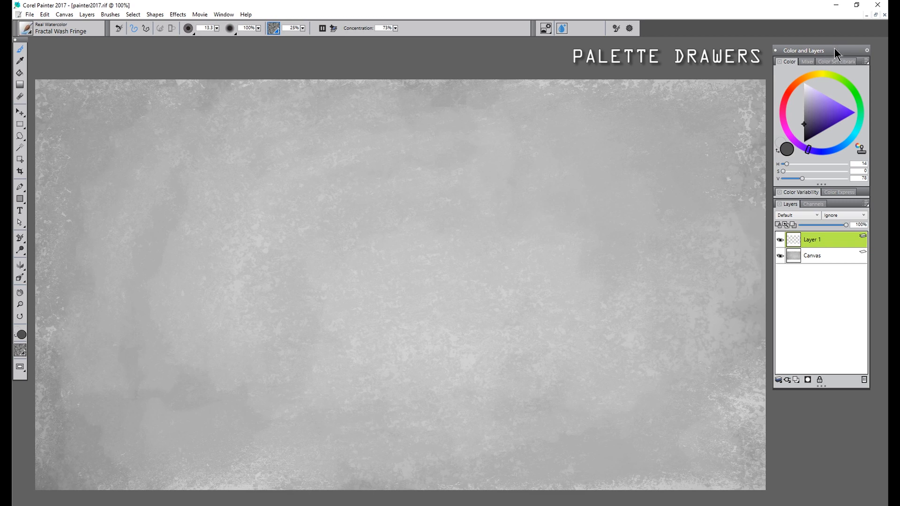
# Reposition the Color and Layers palette drawer beside the canvas, and collapse and re-expand it.
pyautogui.moveTo(834, 52); pyautogui.dragTo(768, 49)
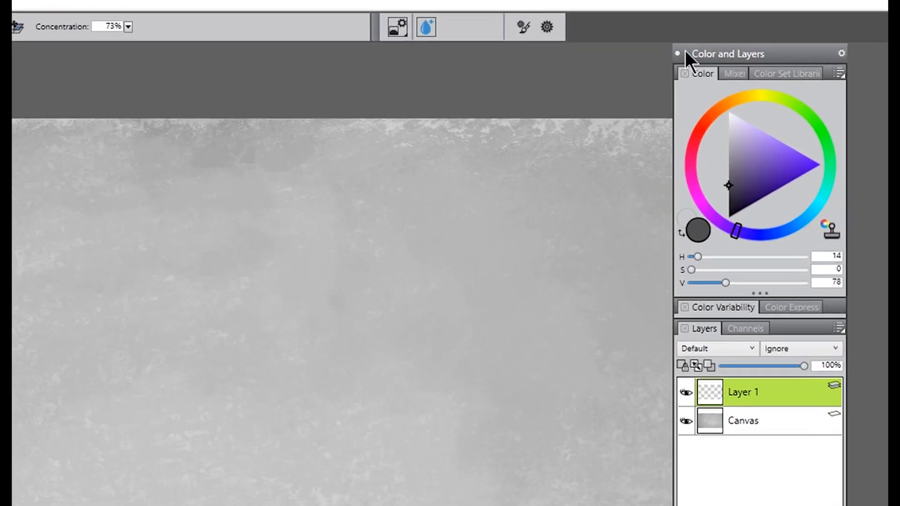
pyautogui.click(779, 53)
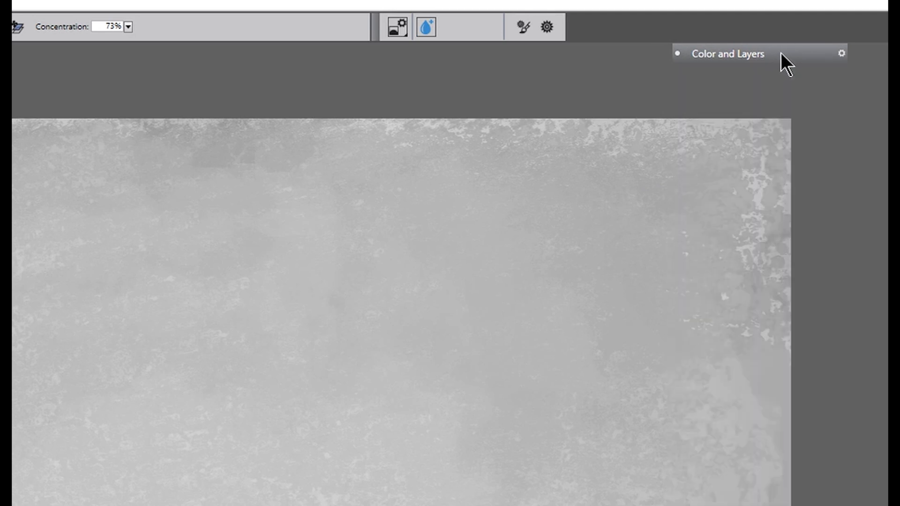
pyautogui.click(779, 54)
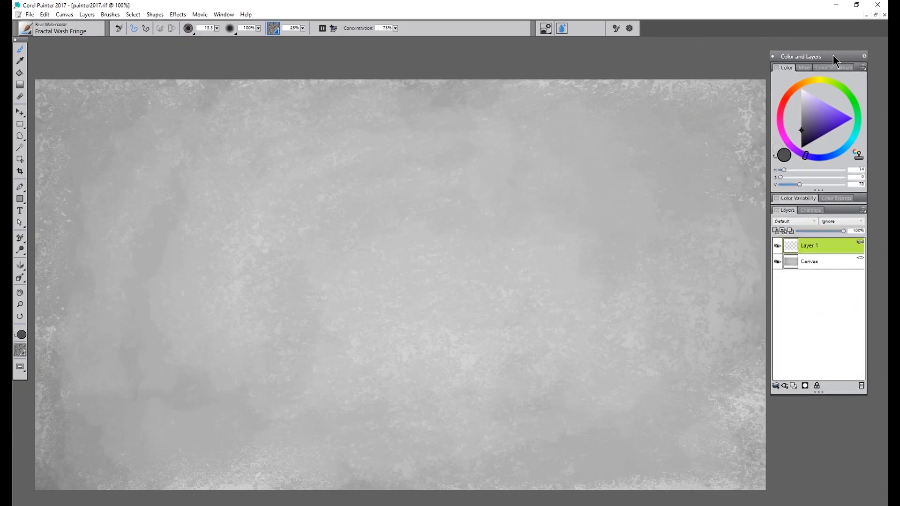
# Open the Papers palette drawer beside the toolbox, and collapse both it and the Color and Layers drawer.
pyautogui.click(231, 18)
pyautogui.moveTo(203, 92)
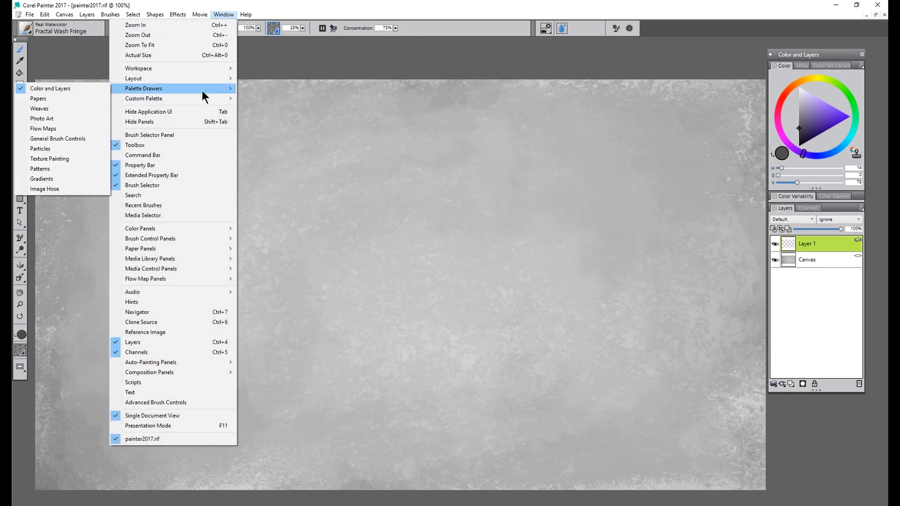
pyautogui.click(77, 97)
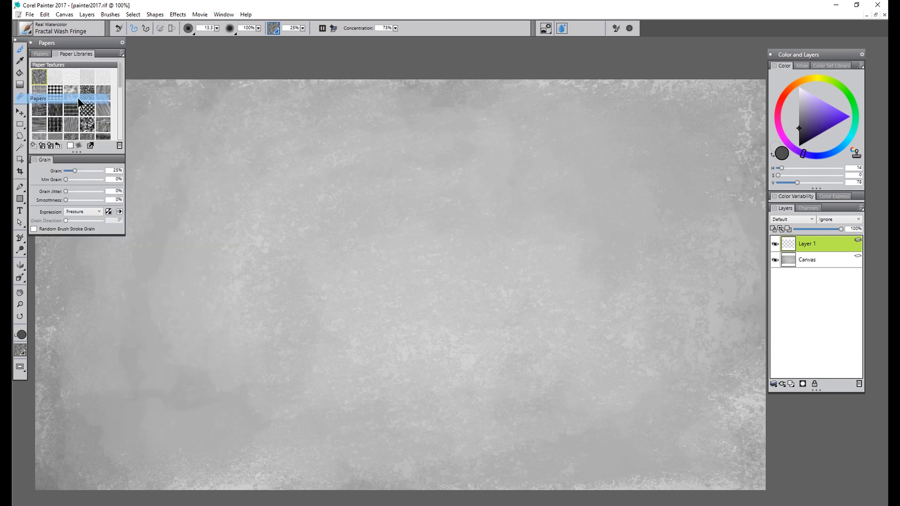
pyautogui.moveTo(96, 46); pyautogui.dragTo(92, 56)
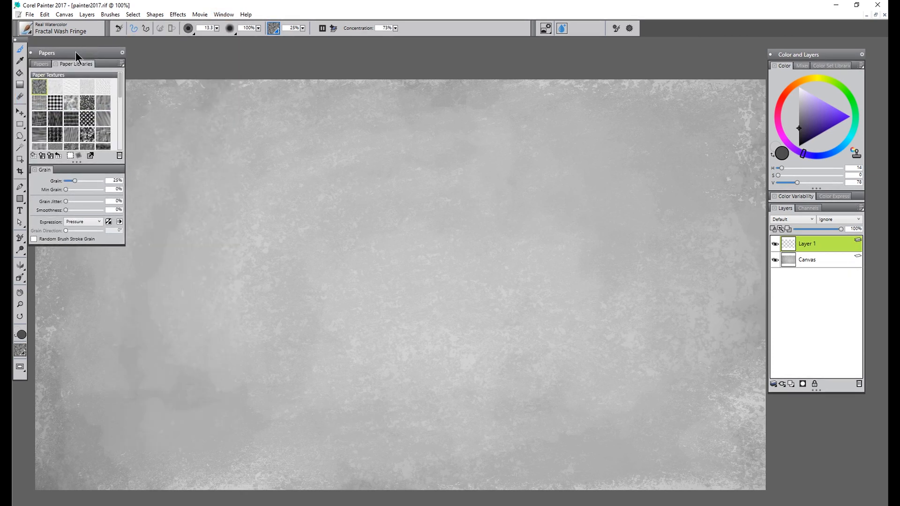
pyautogui.doubleClick(77, 53)
pyautogui.doubleClick(799, 56)
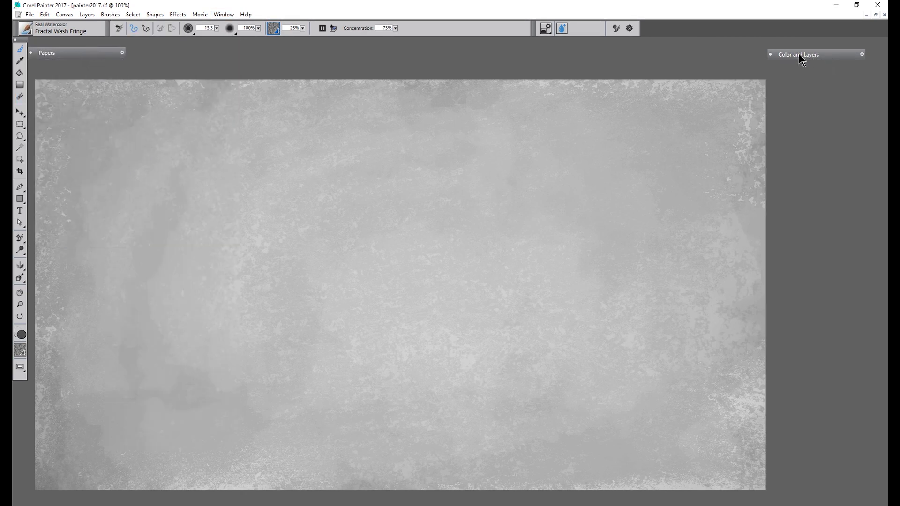
# Open the Particles palette drawer next to the Color and Layers drawer, and collapse and re-expand it.
pyautogui.click(229, 15)
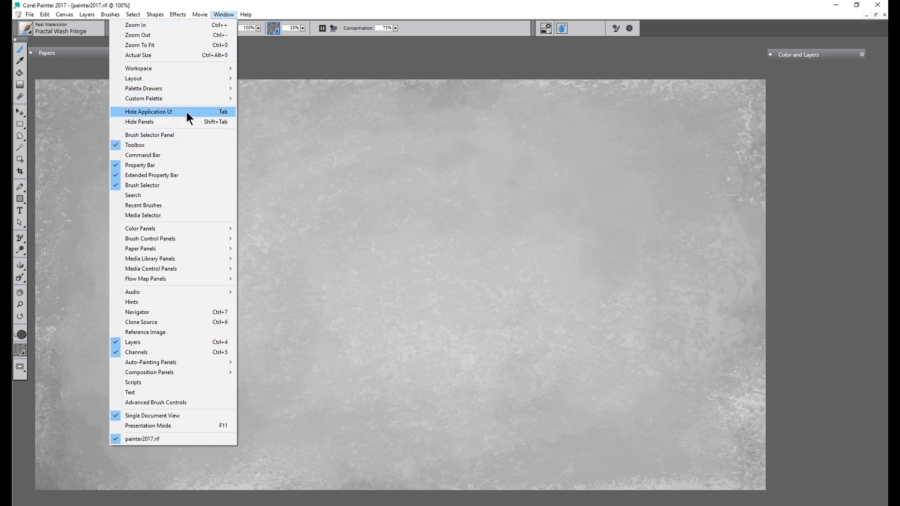
pyautogui.moveTo(182, 91)
pyautogui.click(49, 148)
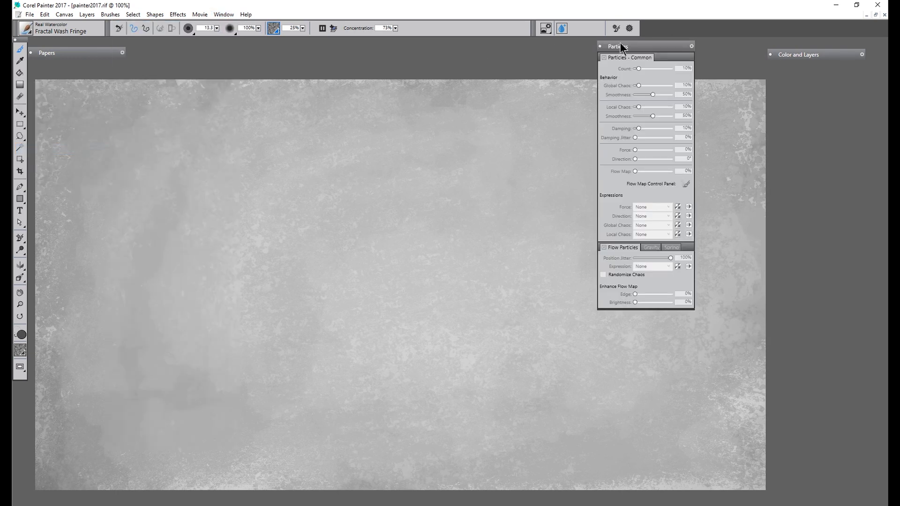
pyautogui.moveTo(623, 43); pyautogui.dragTo(720, 52)
pyautogui.click(718, 54)
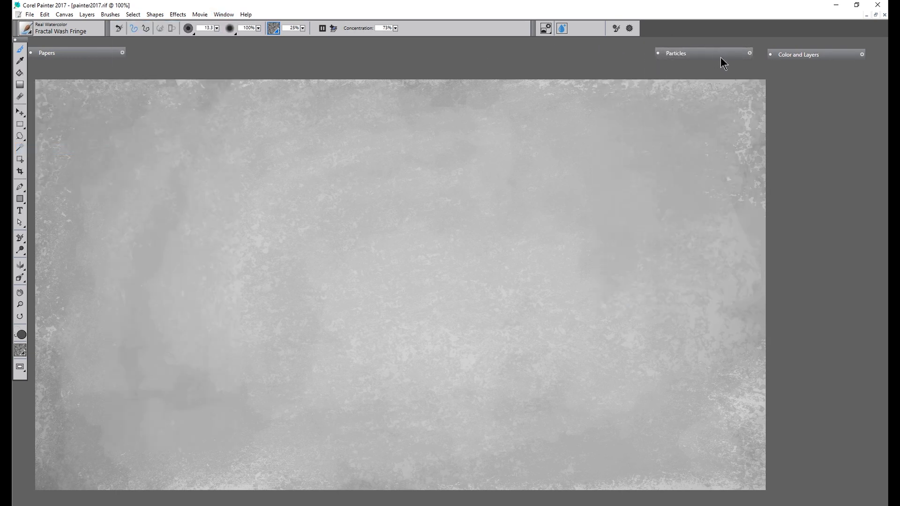
pyautogui.click(718, 56)
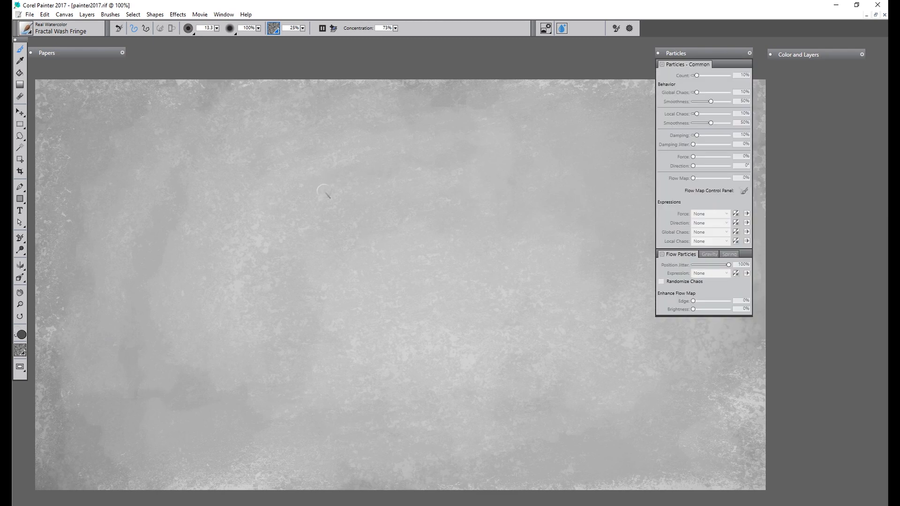
# Create a custom palette holding the Fractal Wash Fringe brush, and attach the Real Watercolor panel beneath it.
pyautogui.moveTo(28, 32)
pyautogui.mouseDown()
pyautogui.moveTo(247, 185)
pyautogui.moveTo(294, 206)
pyautogui.moveTo(295, 241)
pyautogui.mouseUp()
pyautogui.click(224, 14)
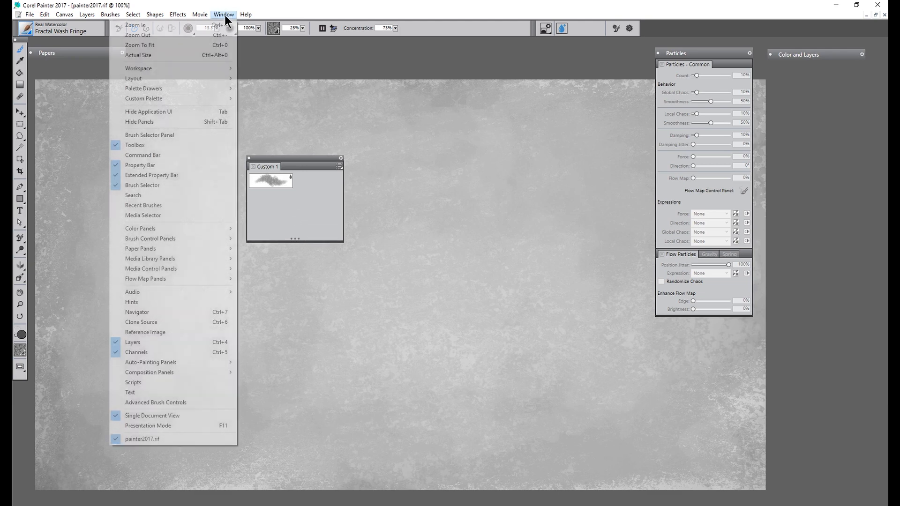
pyautogui.moveTo(213, 237)
pyautogui.click(284, 359)
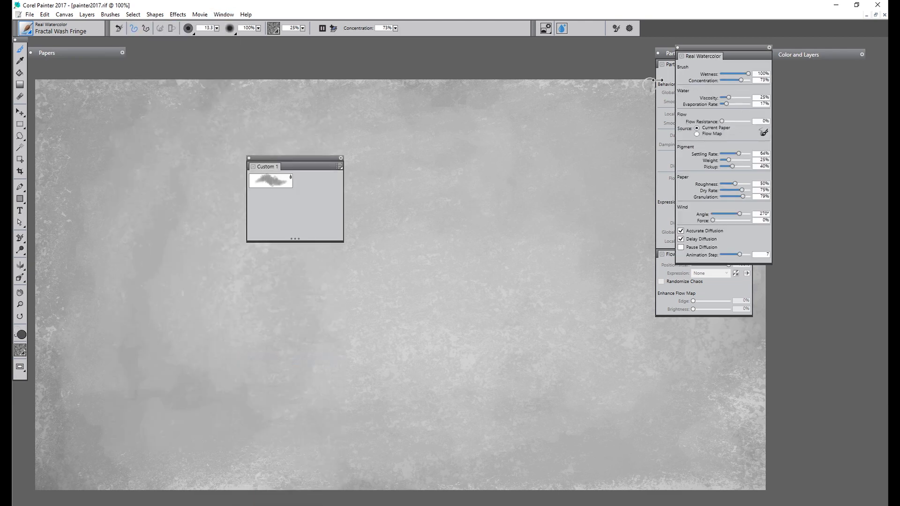
pyautogui.moveTo(691, 58); pyautogui.dragTo(279, 242)
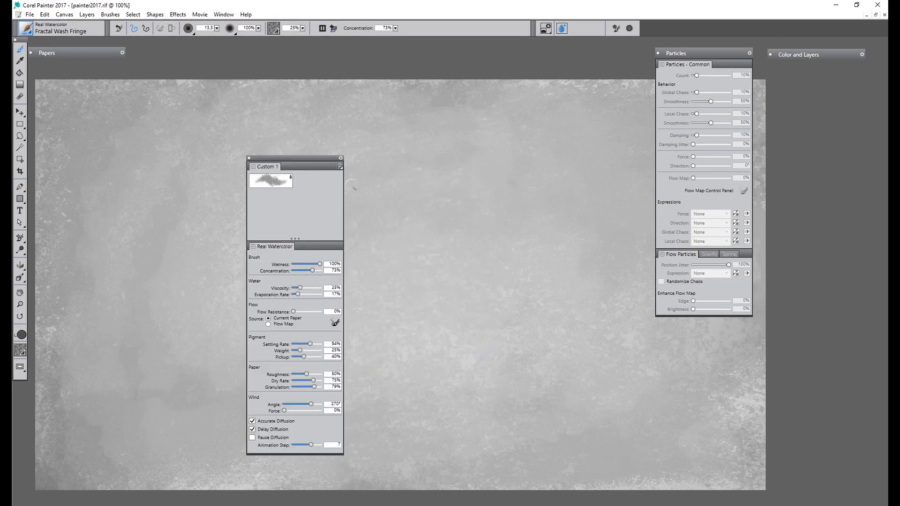
# Add the Particle Fur Sprayer brush to the Custom 1 palette, and shorten the palette to fit its single row.
pyautogui.click(26, 29)
pyautogui.click(141, 176)
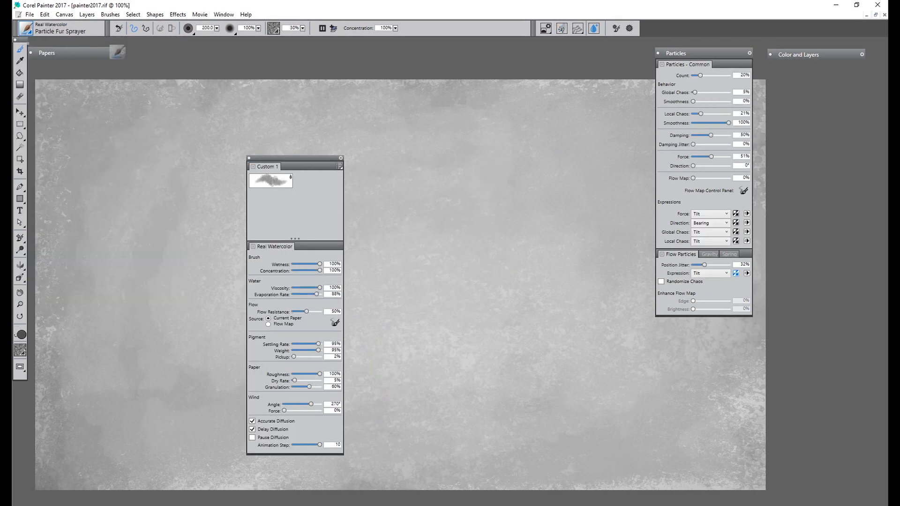
pyautogui.moveTo(118, 52); pyautogui.dragTo(298, 181)
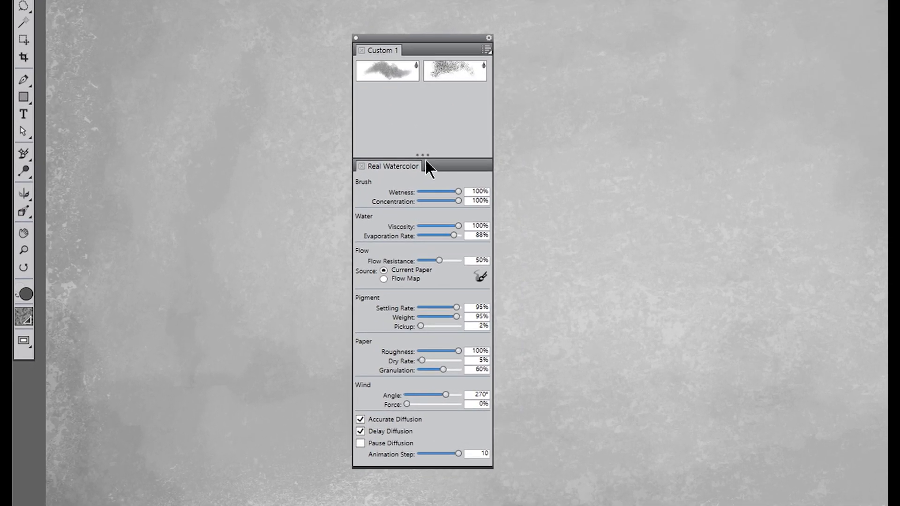
pyautogui.moveTo(425, 160); pyautogui.dragTo(426, 95)
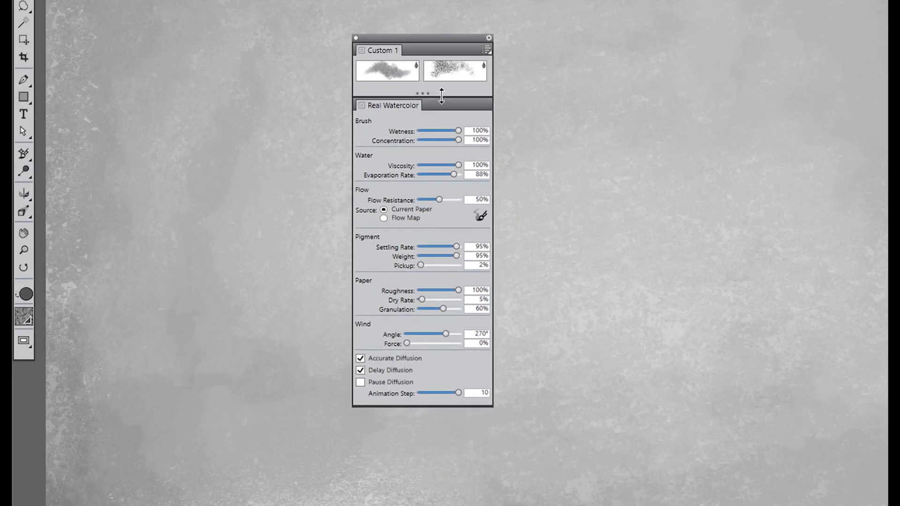
# Convert the combined custom palette into a palette drawer and rename it Watercolor.
pyautogui.click(489, 38)
pyautogui.click(447, 47)
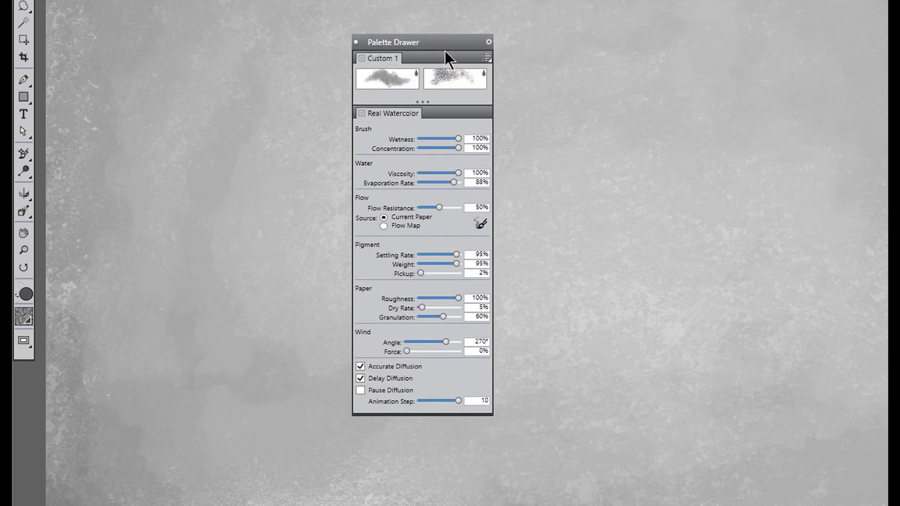
pyautogui.click(488, 40)
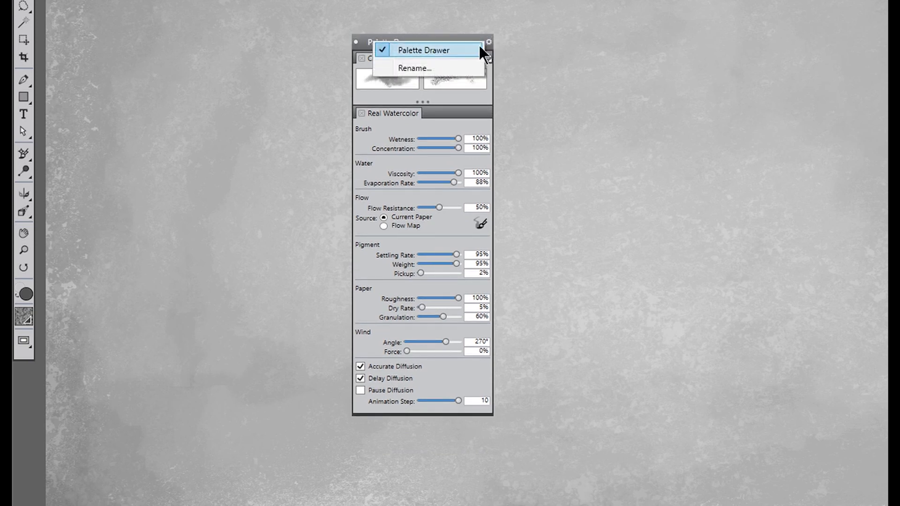
pyautogui.click(438, 68)
pyautogui.write('Watercolor')
pyautogui.press('Return')
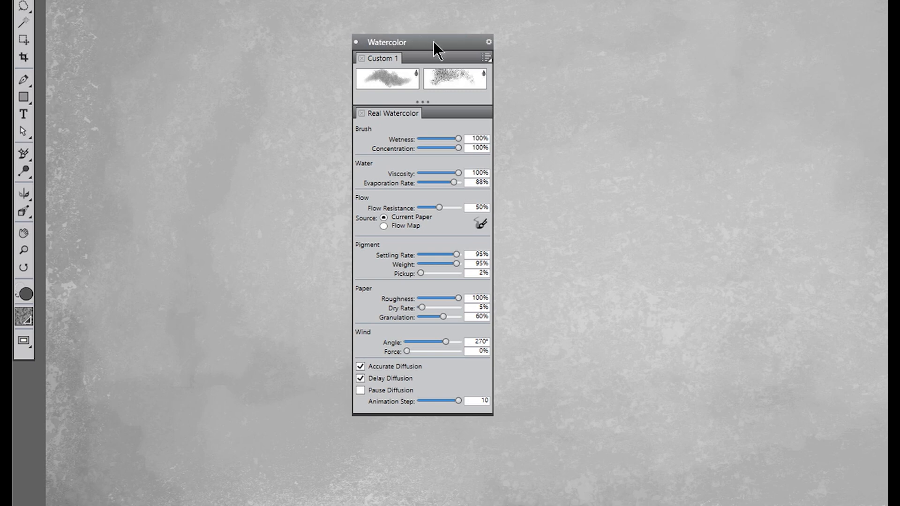
# Place the Watercolor drawer beside the Papers drawer and collapse it, and put the Particles drawer away.
pyautogui.moveTo(432, 42); pyautogui.dragTo(189, 54)
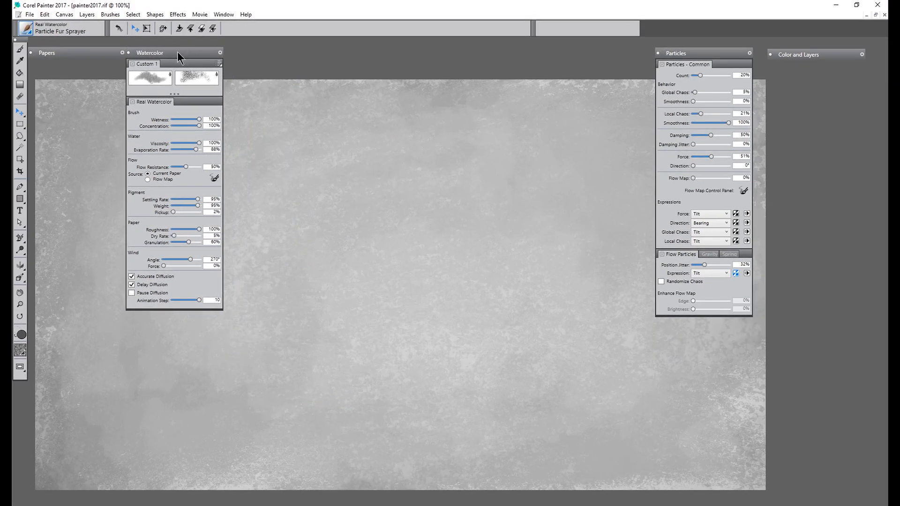
pyautogui.click(177, 52)
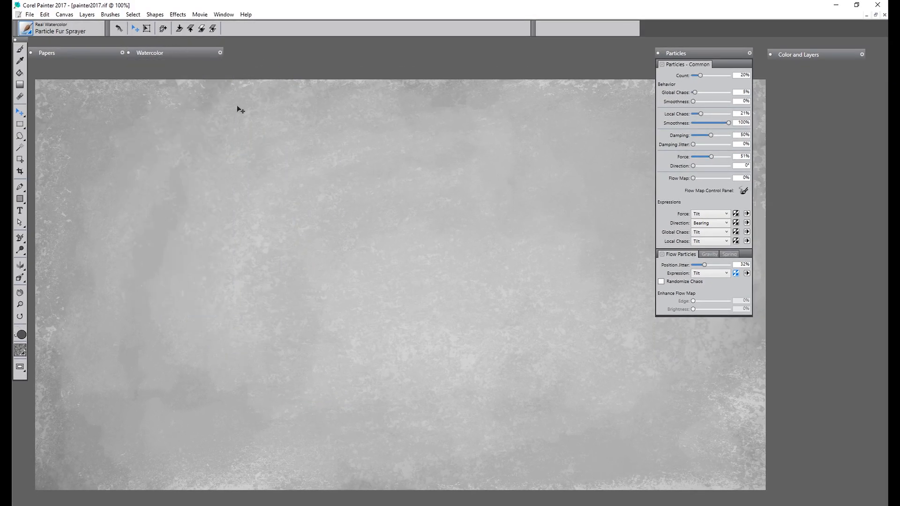
pyautogui.click(716, 48)
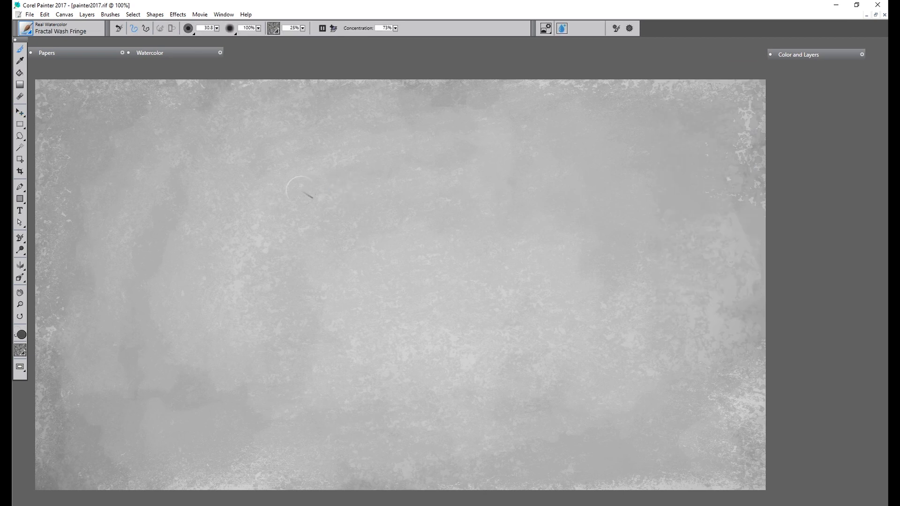
# Paint test scribbles with Fractal Wash Fringe and with Particle Fur Sprayer picked from the Watercolor drawer, and separate that drawer from Papers.
pyautogui.moveTo(275, 195)
pyautogui.mouseDown()
pyautogui.moveTo(317, 218)
pyautogui.moveTo(374, 255)
pyautogui.moveTo(360, 385)
pyautogui.moveTo(503, 364)
pyautogui.moveTo(645, 225)
pyautogui.moveTo(539, 132)
pyautogui.moveTo(590, 205)
pyautogui.moveTo(610, 338)
pyautogui.moveTo(643, 377)
pyautogui.mouseUp()
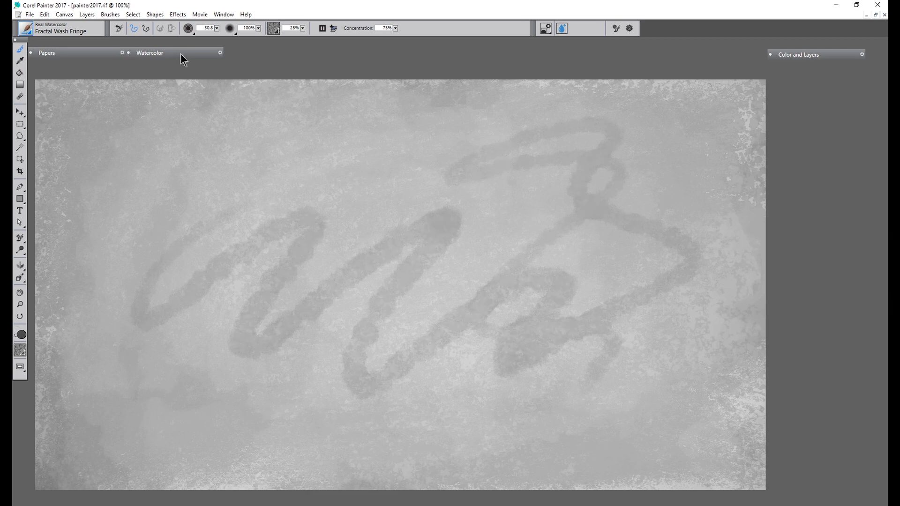
pyautogui.click(181, 53)
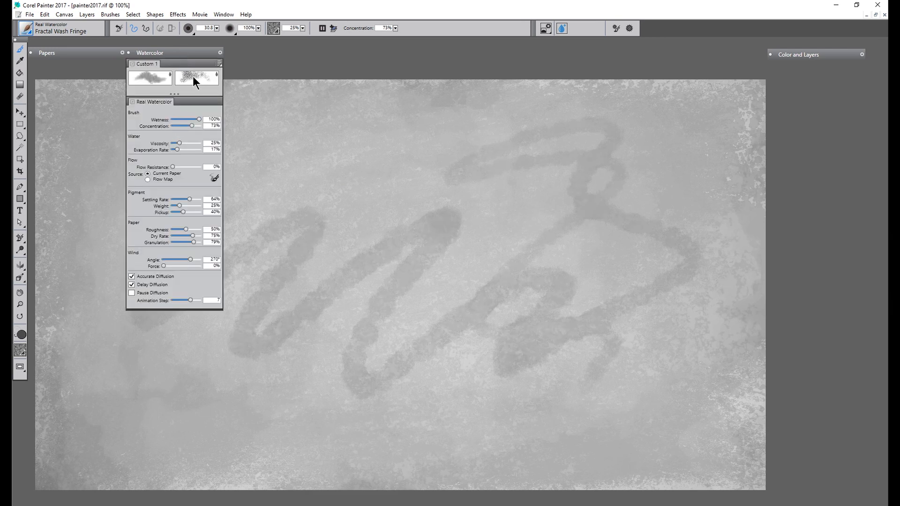
pyautogui.click(192, 76)
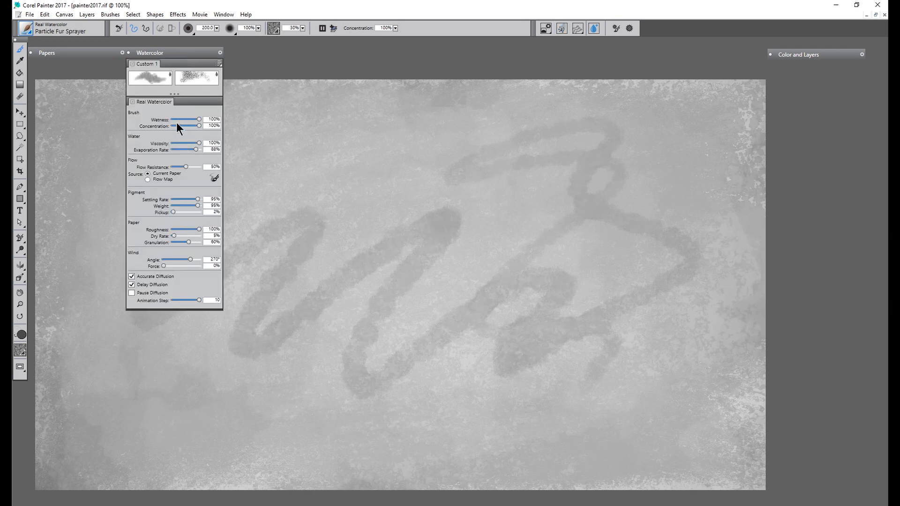
pyautogui.click(178, 52)
pyautogui.moveTo(286, 153)
pyautogui.mouseDown()
pyautogui.moveTo(248, 174)
pyautogui.moveTo(593, 349)
pyautogui.mouseUp()
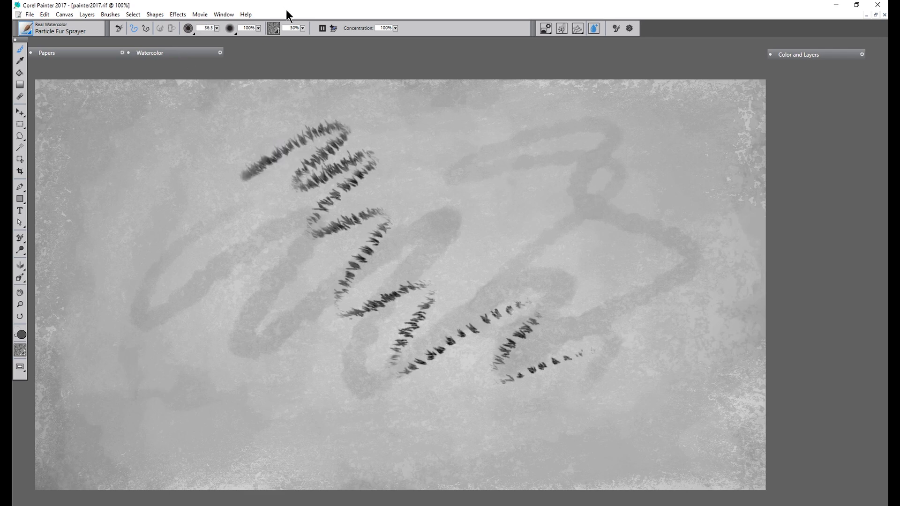
pyautogui.moveTo(180, 54); pyautogui.dragTo(197, 54)
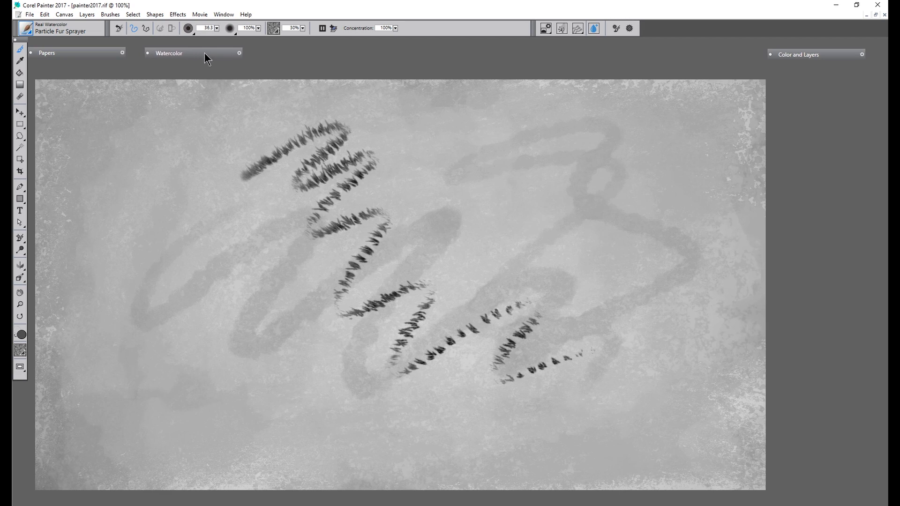
# Switch to the custom workspace, and try collapsing and expanding its Custom AR, Shortcuts, Particles & Nozzles and Glazing, Dab Stencil & Texture palettes.
pyautogui.click(225, 15)
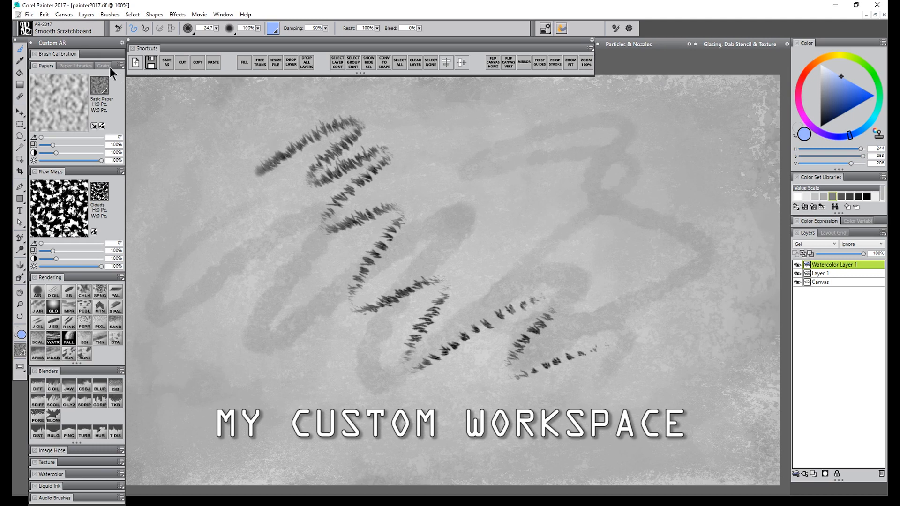
pyautogui.click(84, 47)
pyautogui.click(151, 49)
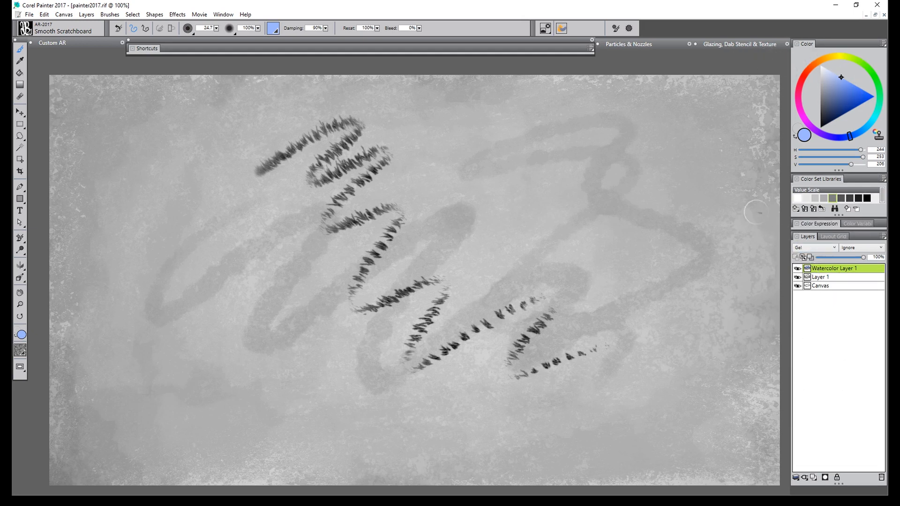
pyautogui.click(662, 45)
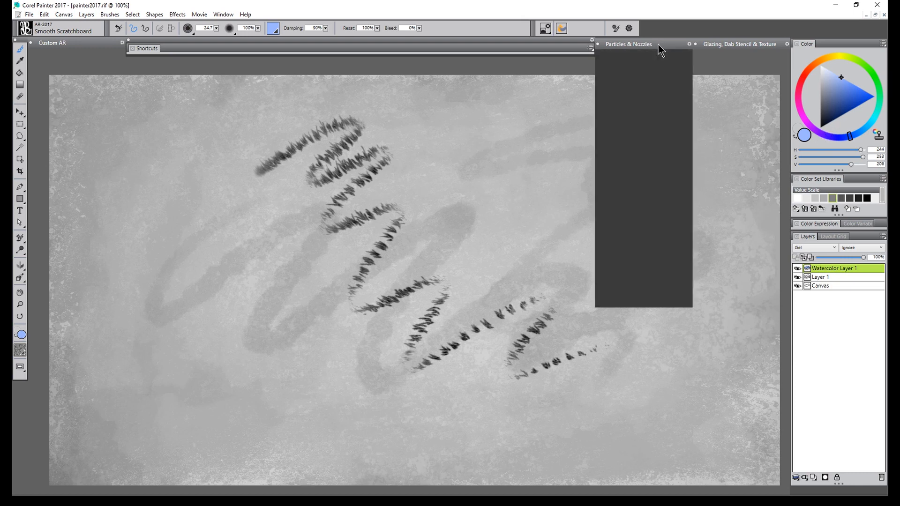
pyautogui.click(709, 44)
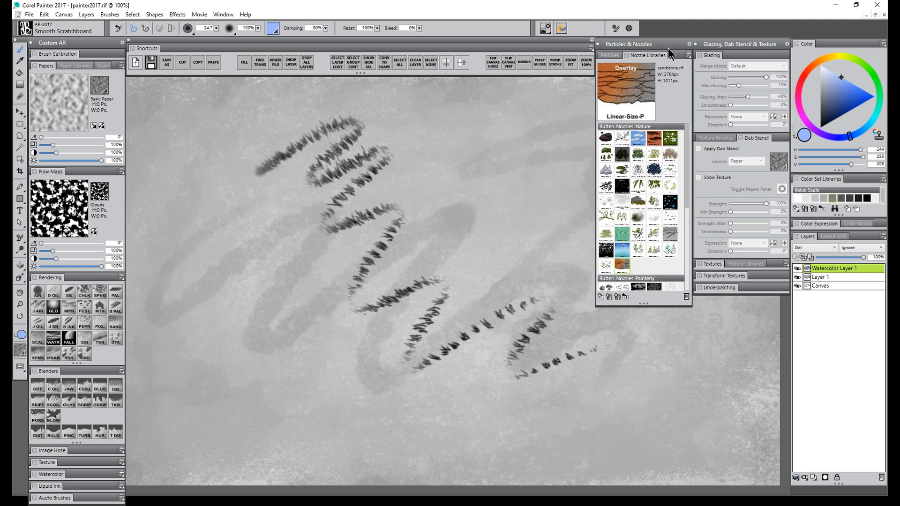
# Collapse the Custom AR, Particles & Nozzles and Glazing, Dab Stencil & Texture drawers.
pyautogui.doubleClick(79, 41)
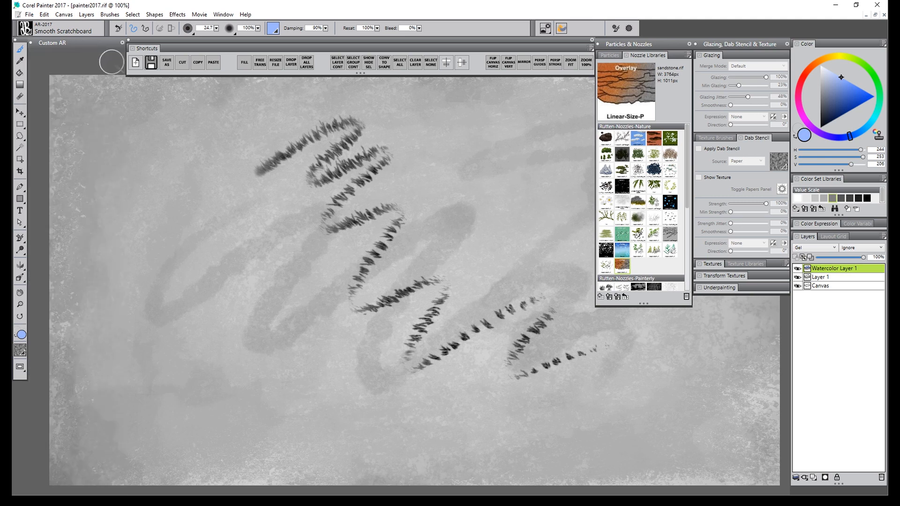
pyautogui.doubleClick(665, 43)
pyautogui.doubleClick(746, 44)
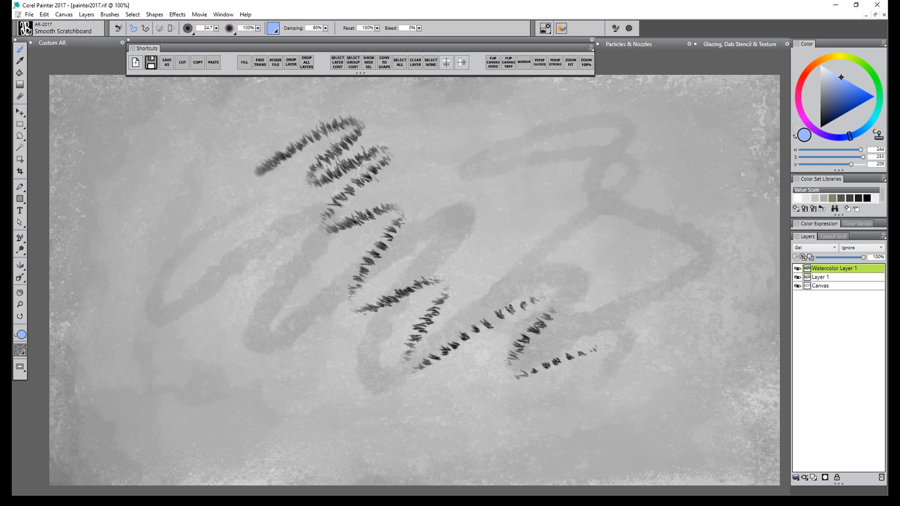
# Paint a blue test scribble across the canvas with Smooth Scratchboard, and show the brush's color swatches.
pyautogui.moveTo(499, 157)
pyautogui.mouseDown()
pyautogui.moveTo(473, 197)
pyautogui.moveTo(356, 278)
pyautogui.moveTo(366, 314)
pyautogui.moveTo(496, 318)
pyautogui.moveTo(304, 241)
pyautogui.moveTo(337, 189)
pyautogui.moveTo(402, 201)
pyautogui.mouseUp()
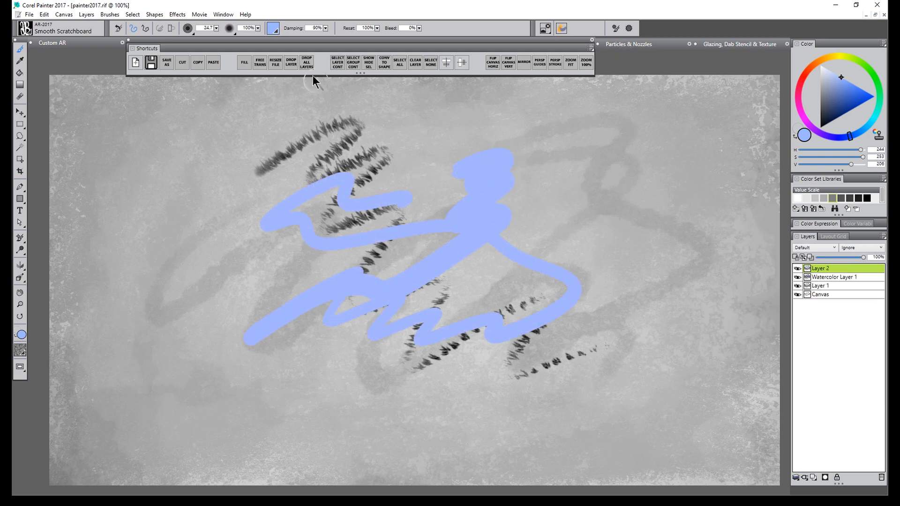
pyautogui.click(274, 29)
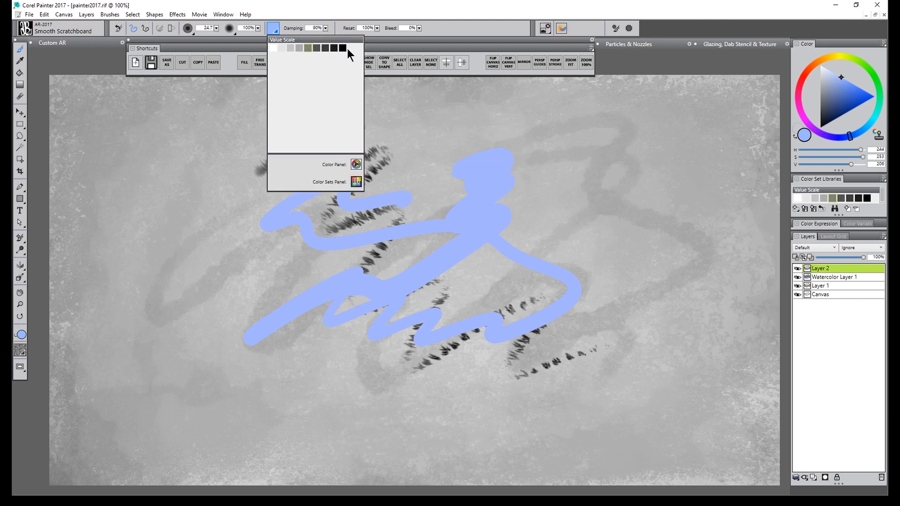
# Show the brush's Blending panel, detach it from the color panels, and hide it again.
pyautogui.click(562, 29)
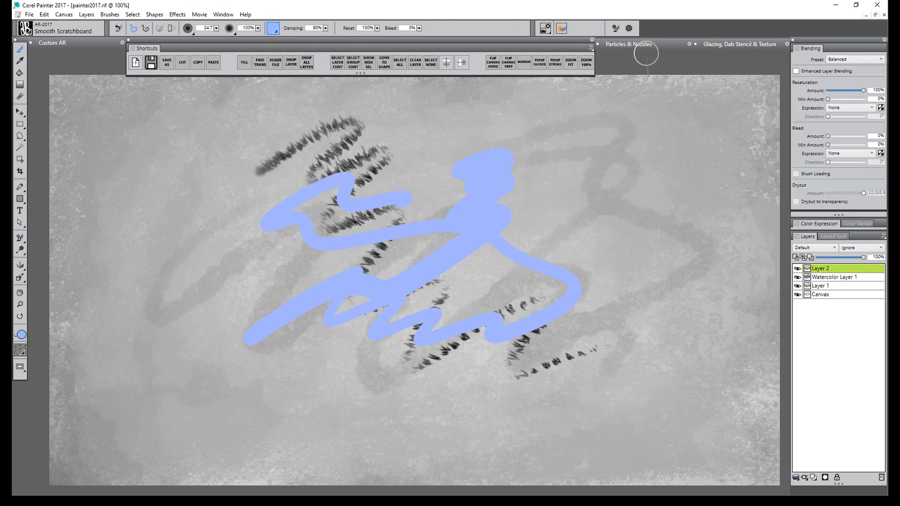
pyautogui.moveTo(817, 50); pyautogui.dragTo(705, 56)
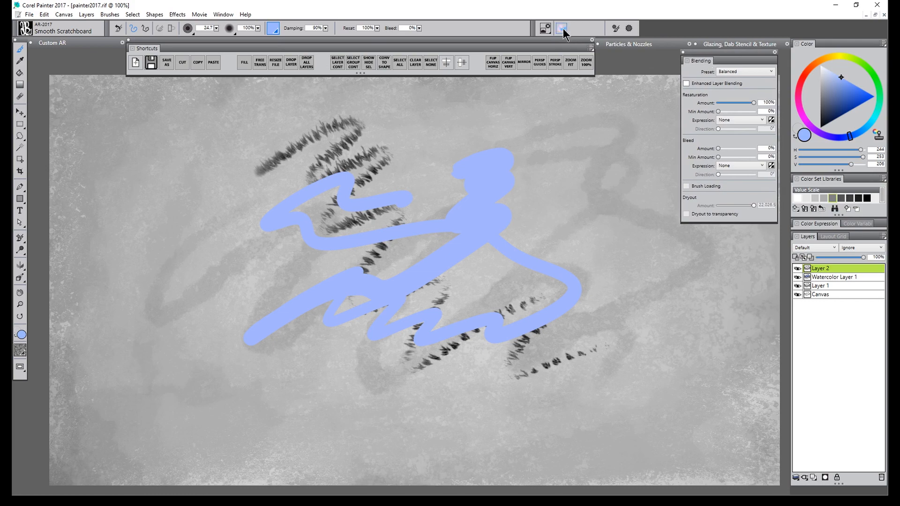
pyautogui.click(562, 30)
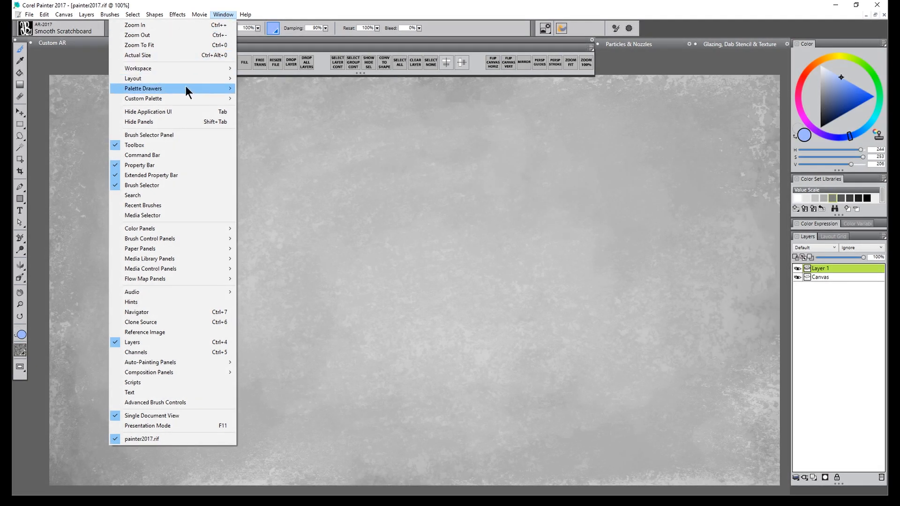
# Review the preset window layouts, and switch to the one with the Brushes and Hints drawer beside Color and Layers.
pyautogui.moveTo(186, 87)
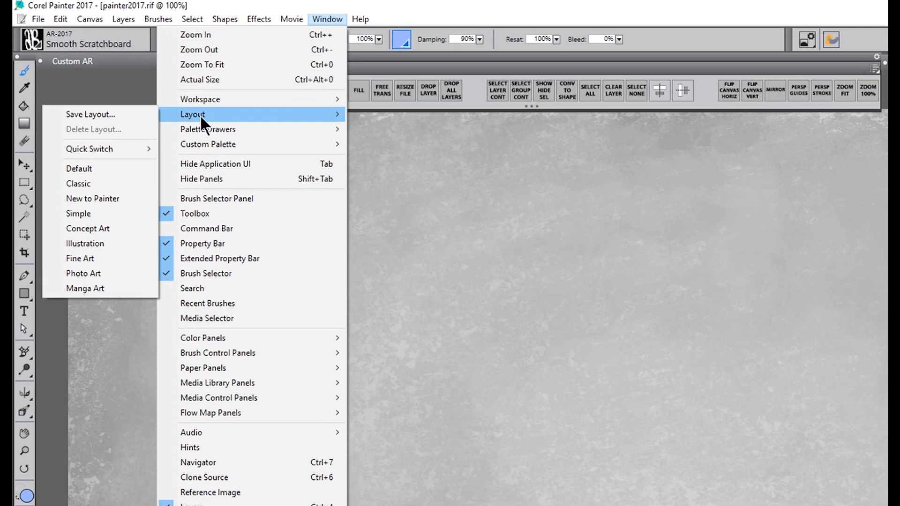
pyautogui.moveTo(129, 155)
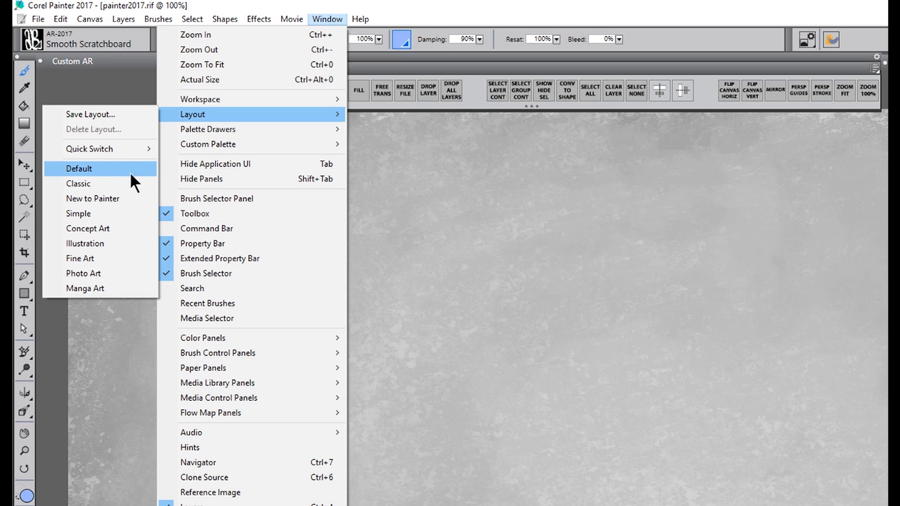
pyautogui.click(108, 182)
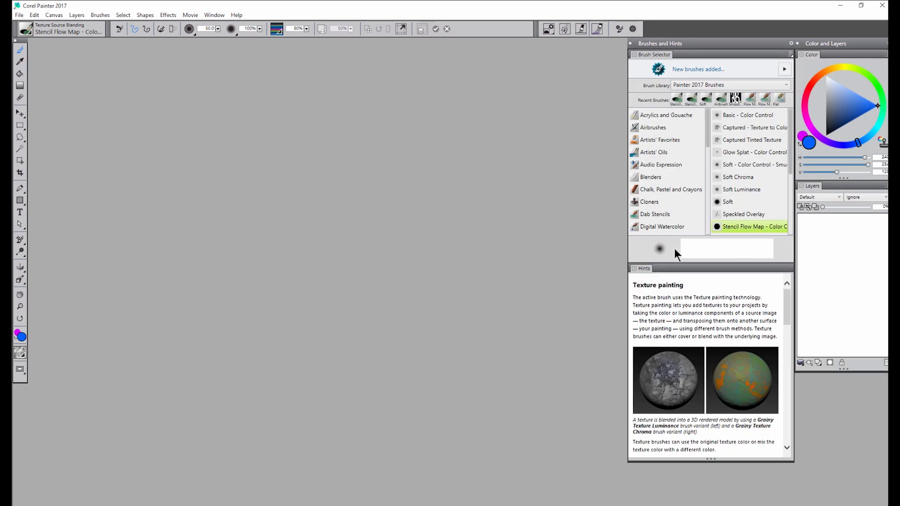
# Select the Dab Stencils, Glazing and Texture Cover brush categories to read the hints for each.
pyautogui.click(679, 142)
pyautogui.click(664, 213)
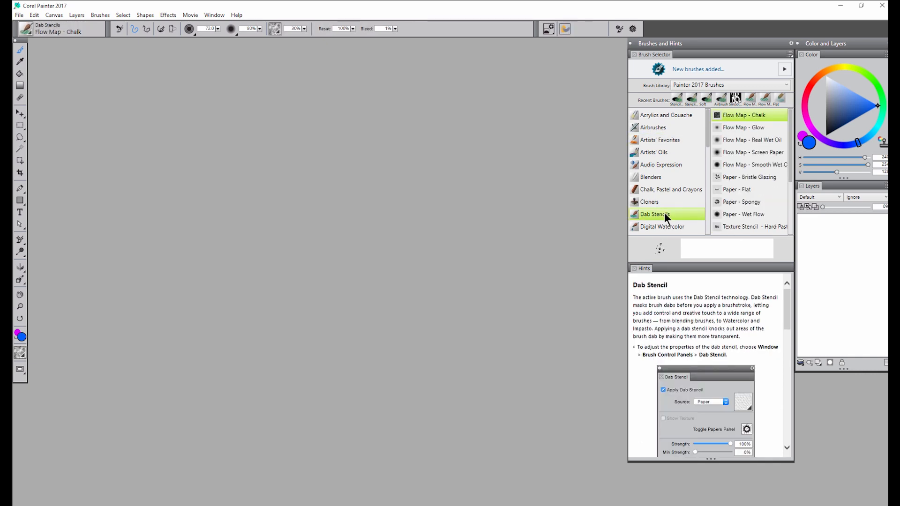
pyautogui.scroll(-1, 664, 212)
pyautogui.scroll(-1, 708, 159)
pyautogui.click(687, 176)
pyautogui.scroll(-3, 707, 182)
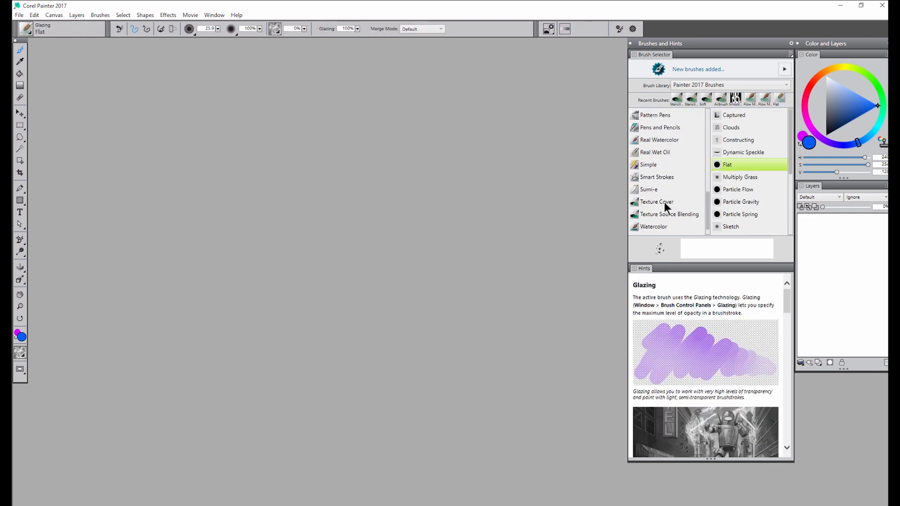
pyautogui.click(664, 201)
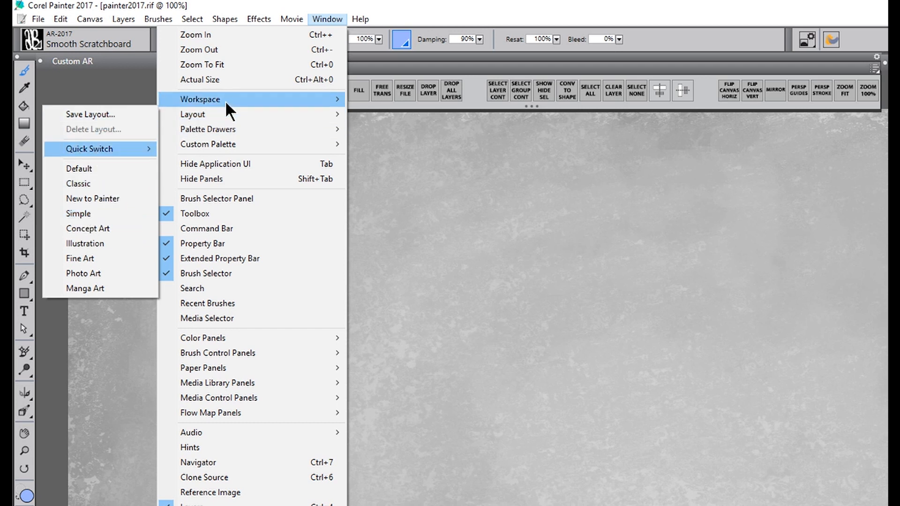
# Review the commands for creating, deleting, importing and exporting workspaces.
pyautogui.moveTo(198, 100)
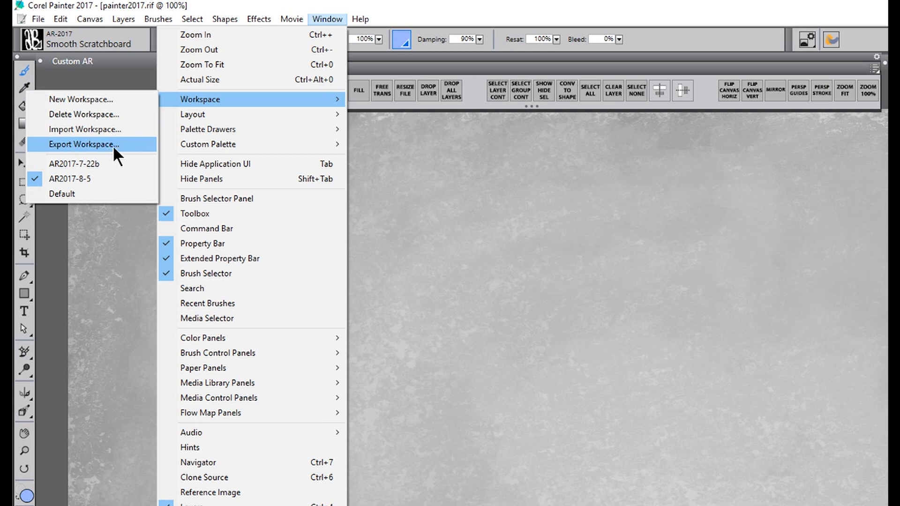
# Review the window layout commands, including the Quick Switch options for Layout 1, Layout 2 and Toggle Layout.
pyautogui.moveTo(274, 115)
pyautogui.moveTo(112, 149)
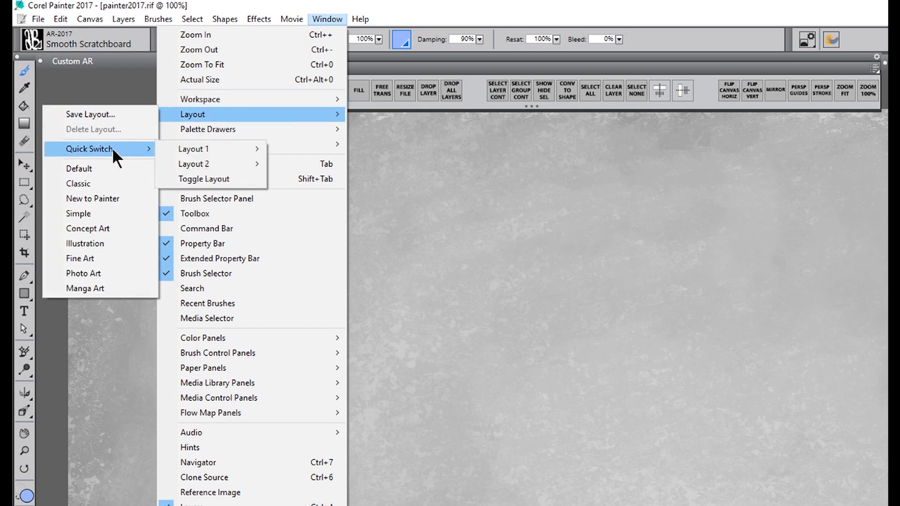
pyautogui.moveTo(215, 150)
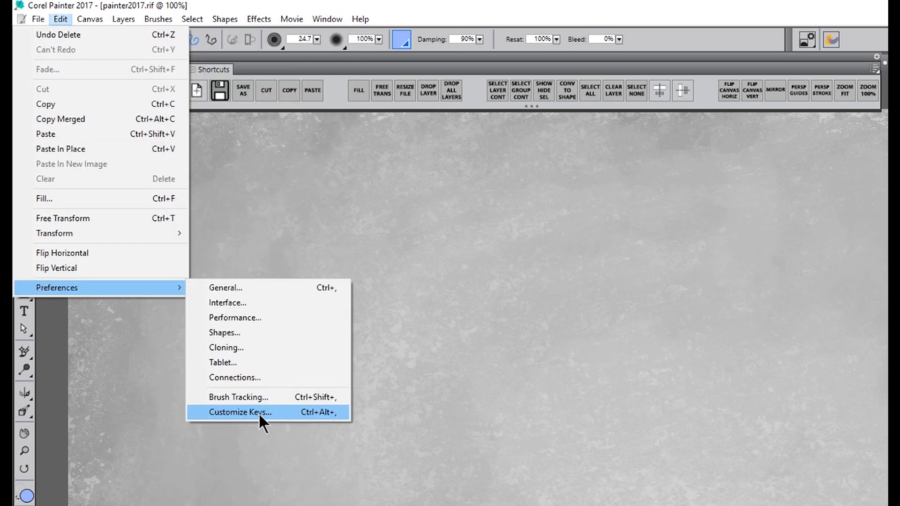
# Locate the Toggle Layout command among the customizable window layout shortcuts, and leave the key customization without assigning a shortcut.
pyautogui.click(259, 412)
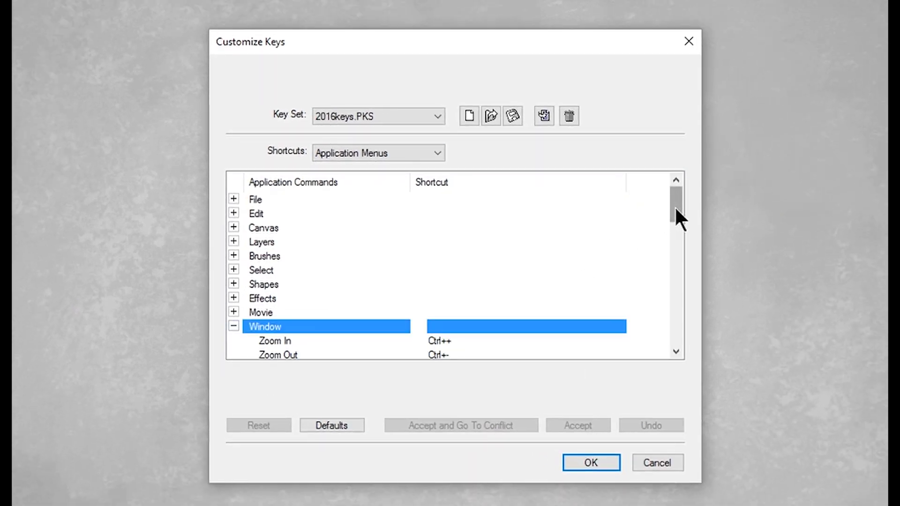
pyautogui.moveTo(676, 212); pyautogui.dragTo(670, 236)
pyautogui.click(234, 270)
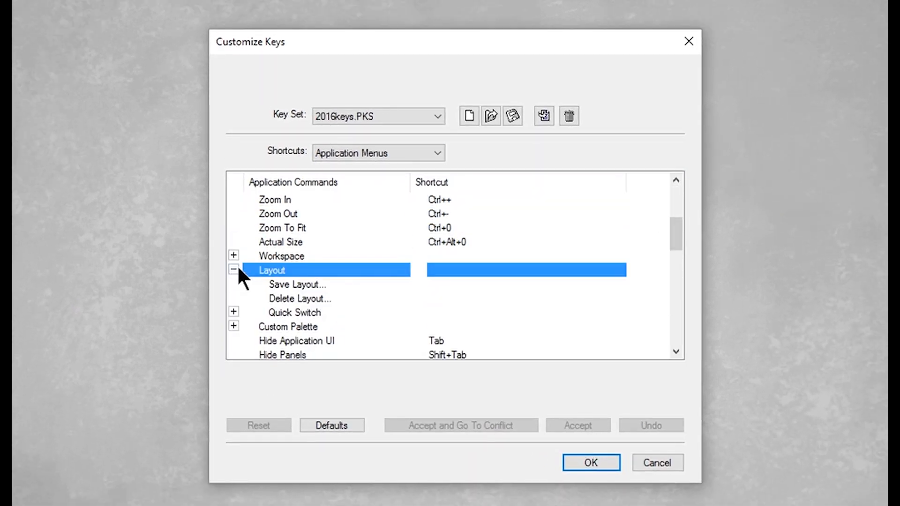
pyautogui.click(234, 311)
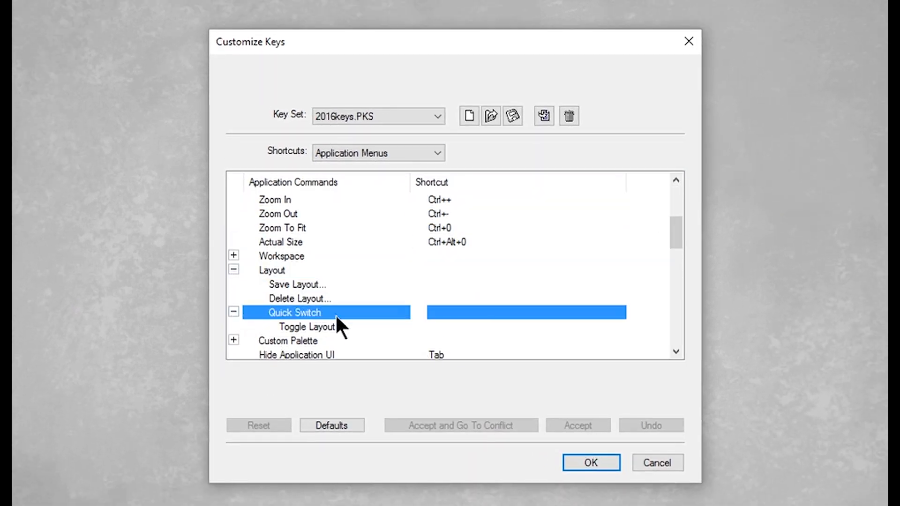
pyautogui.scroll(-2, 671, 243)
pyautogui.click(313, 242)
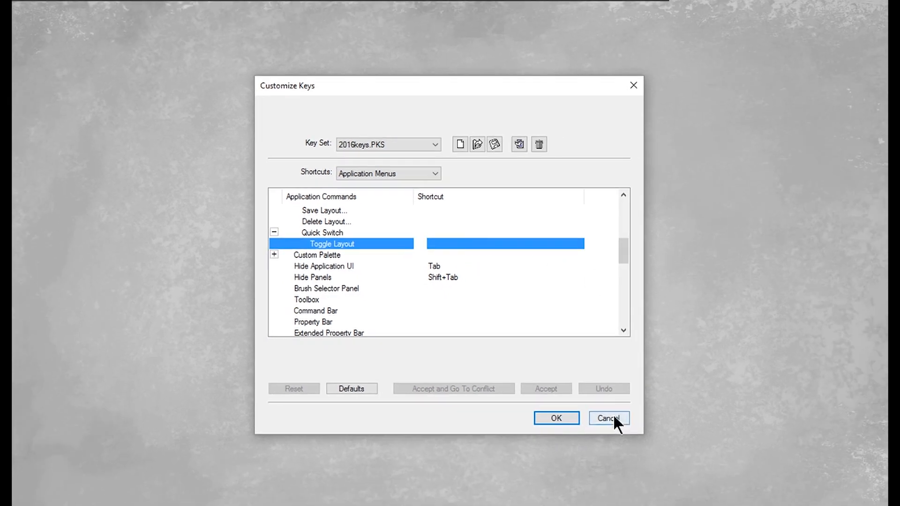
pyautogui.click(657, 462)
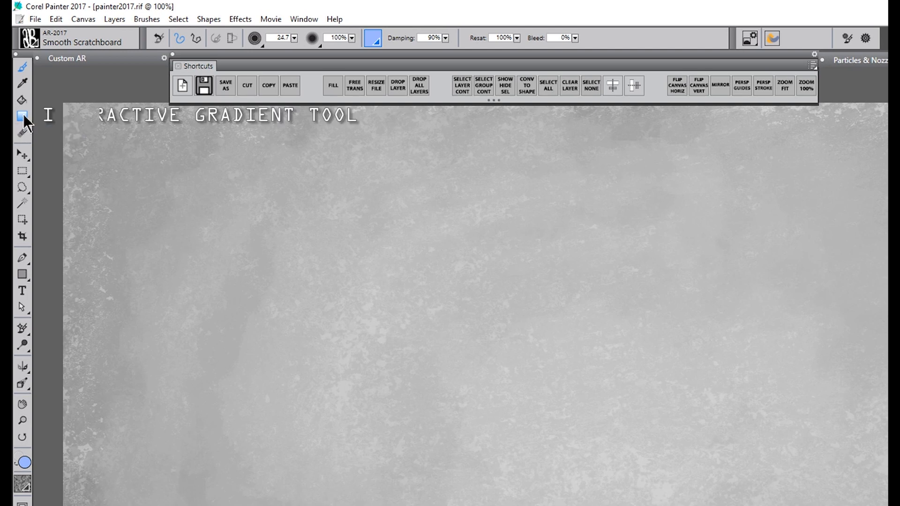
# Activate the Interactive Gradient tool and choose the gradient preset that blends the main and additional colors.
pyautogui.click(20, 86)
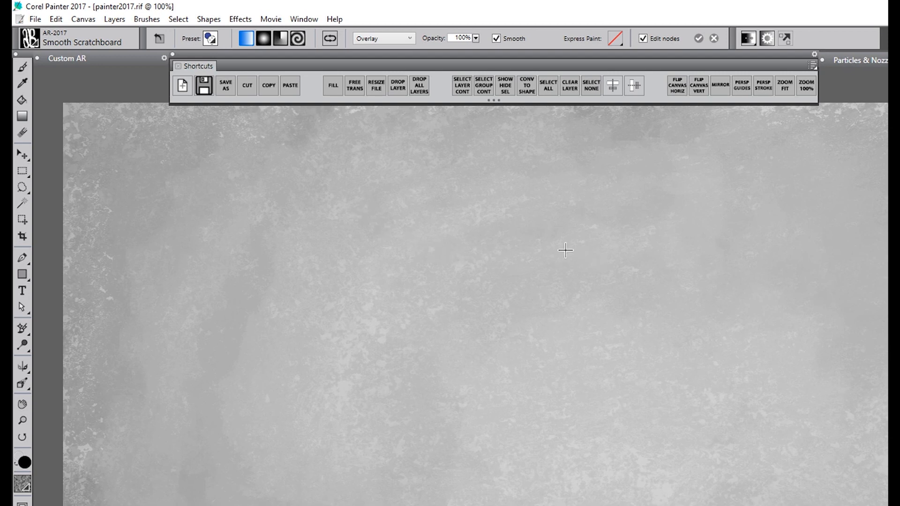
pyautogui.click(210, 40)
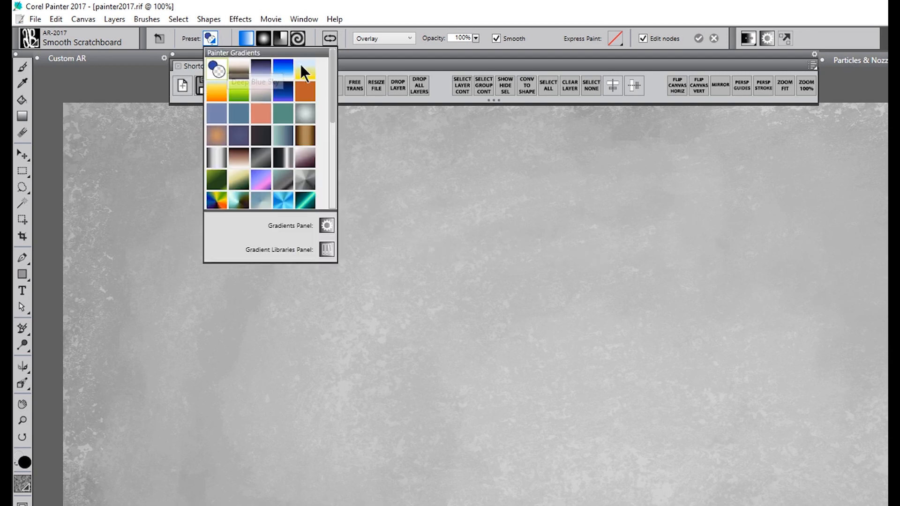
pyautogui.click(213, 66)
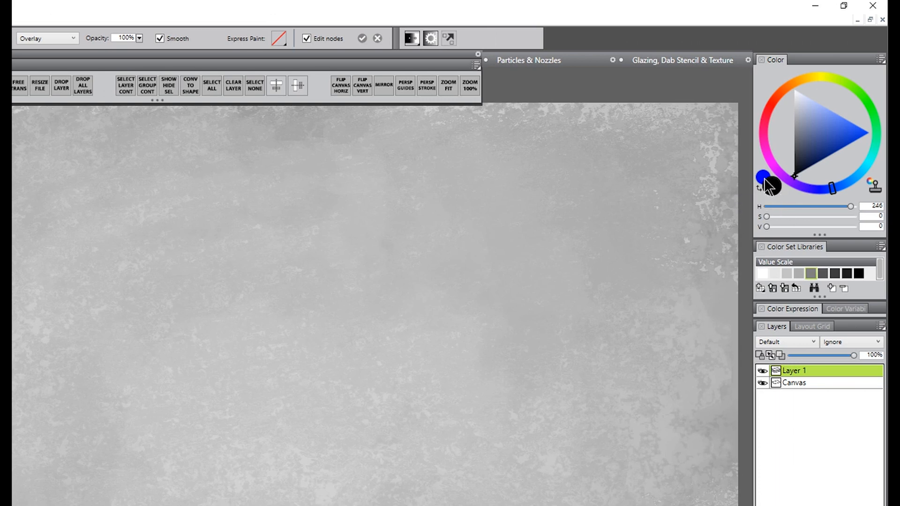
# Switch back and forth between the main and additional color swatches to compare their settings.
pyautogui.click(761, 178)
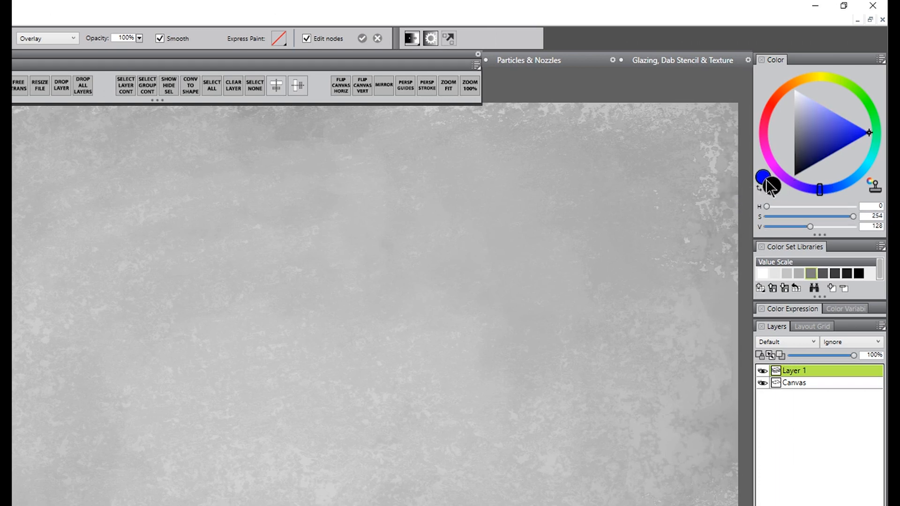
pyautogui.click(771, 187)
pyautogui.click(763, 178)
pyautogui.click(769, 184)
pyautogui.click(766, 177)
pyautogui.click(771, 186)
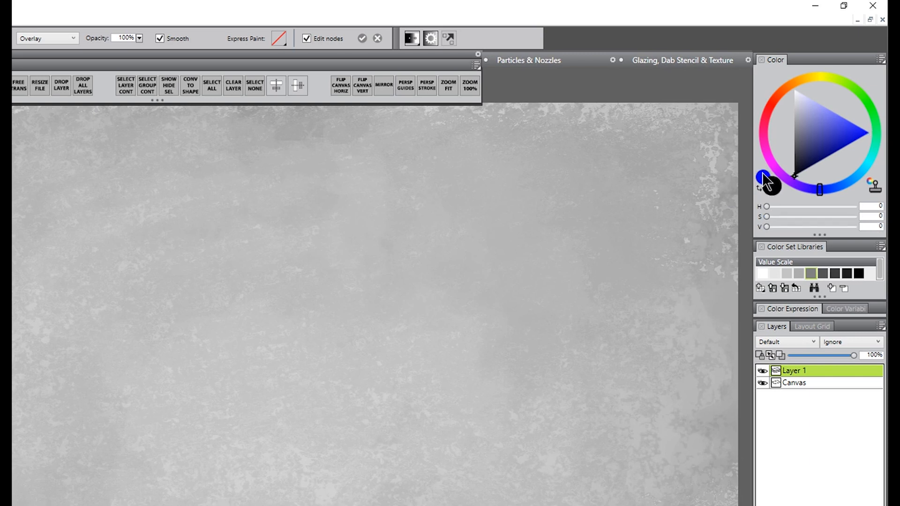
pyautogui.click(762, 177)
# Set the additional color to a saturated blue and the main color to magenta.
pyautogui.click(771, 186)
pyautogui.moveTo(811, 147); pyautogui.dragTo(869, 133)
pyautogui.click(764, 176)
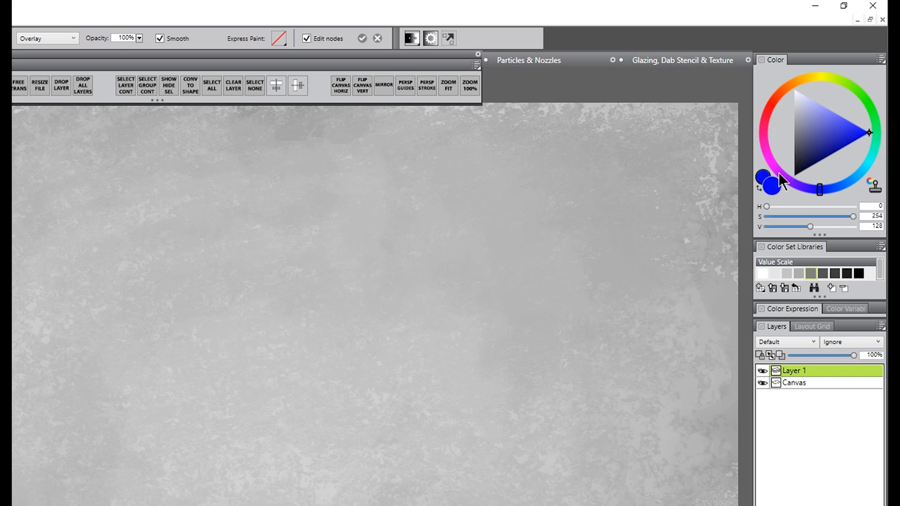
pyautogui.click(768, 159)
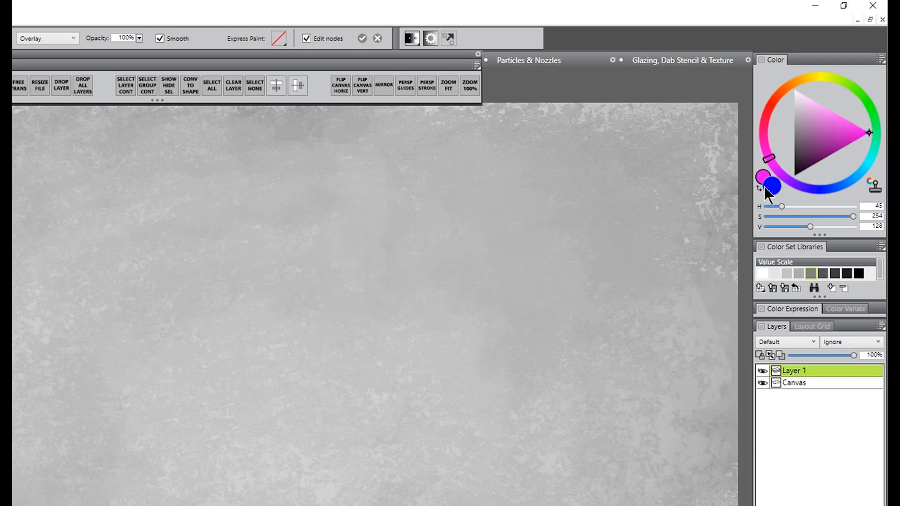
# Draw a nearly vertical linear gradient down the canvas, and move its end node toward the lower-right area to tilt the blend.
pyautogui.moveTo(242, 154); pyautogui.dragTo(256, 472)
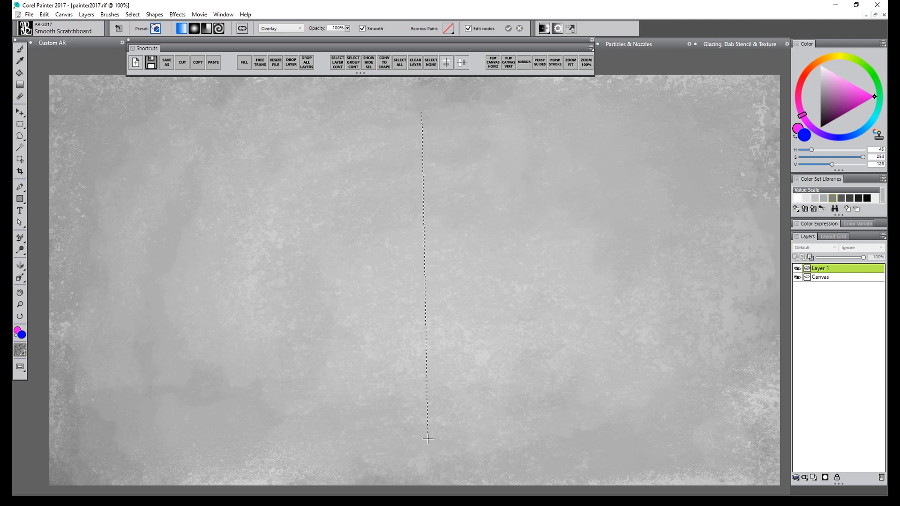
pyautogui.moveTo(428, 439); pyautogui.dragTo(424, 443)
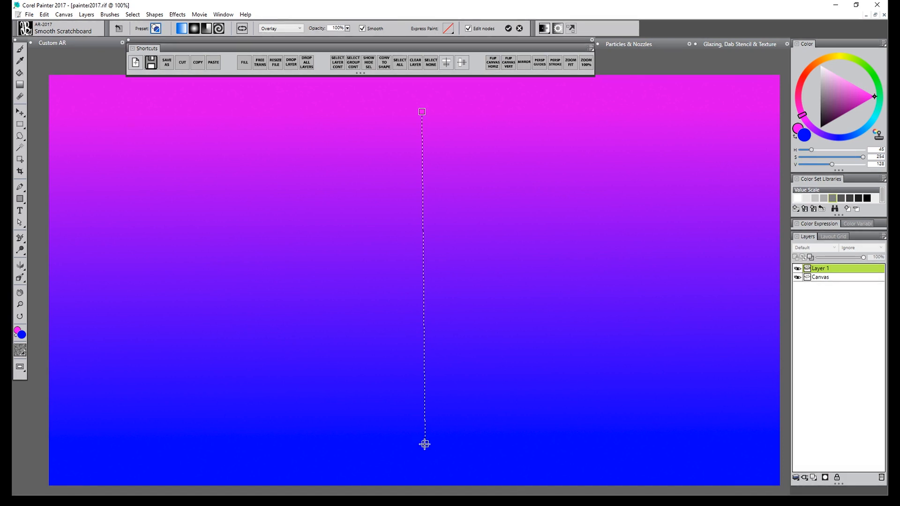
pyautogui.moveTo(424, 444); pyautogui.dragTo(578, 385)
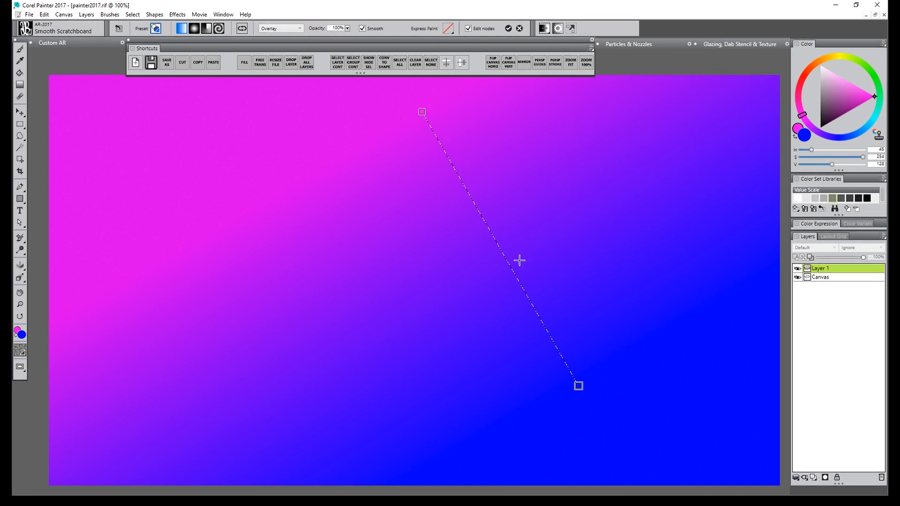
# Change the color of the gradient's end node from the additional color to a teal green.
pyautogui.click(805, 136)
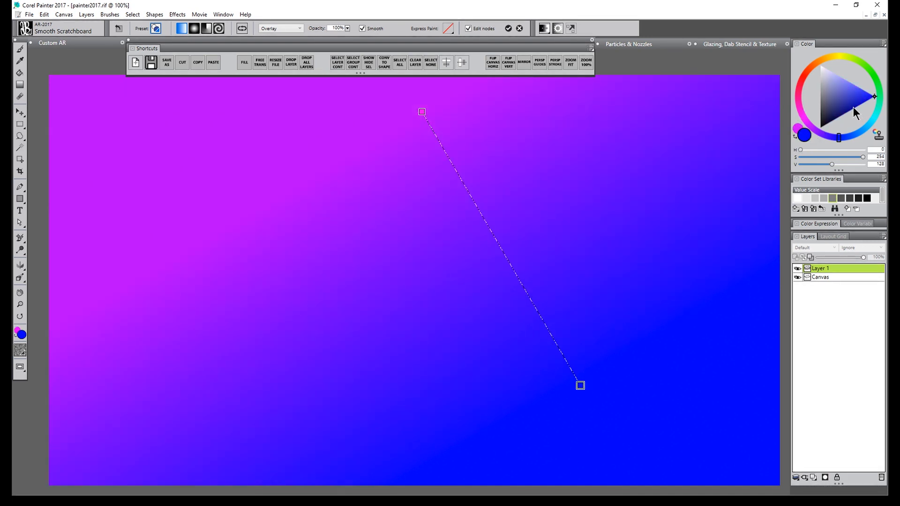
pyautogui.moveTo(852, 107); pyautogui.dragTo(878, 107)
pyautogui.click(867, 127)
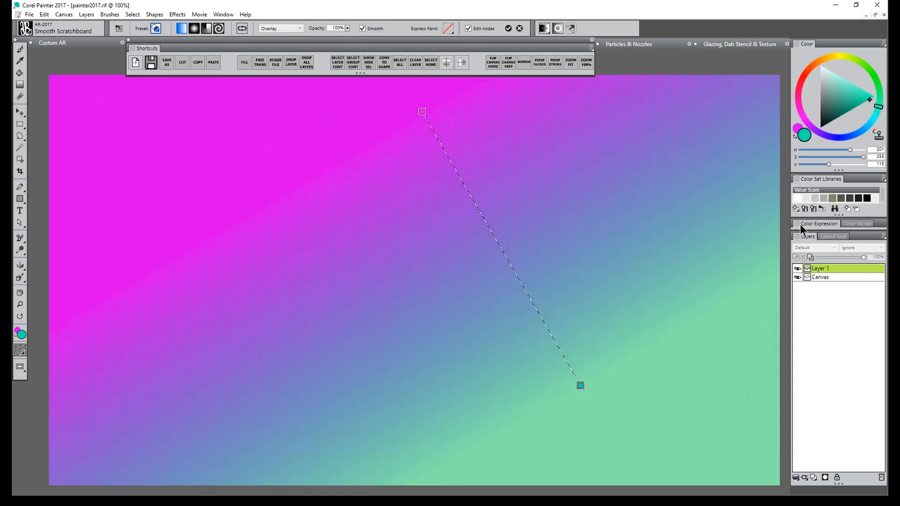
# Add a yellow node in the middle of the gradient line, and move it closer to the magenta start node.
pyautogui.click(495, 238)
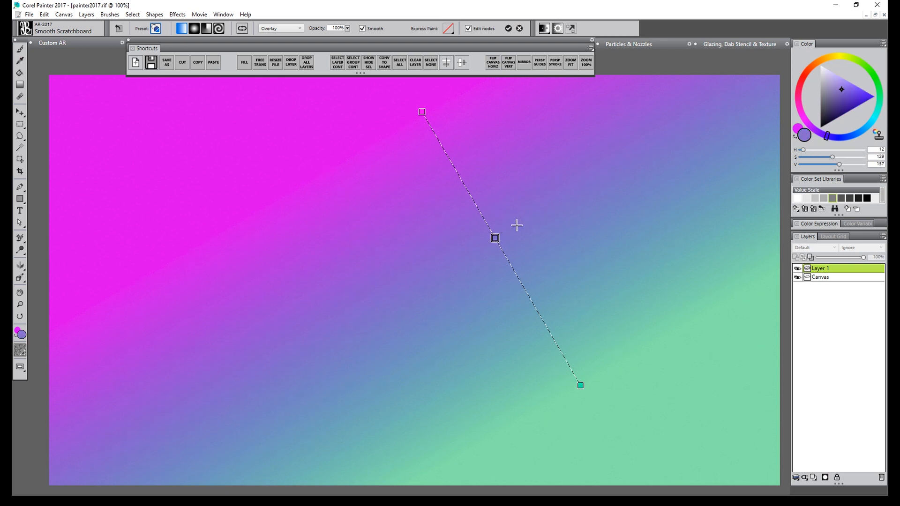
pyautogui.click(840, 58)
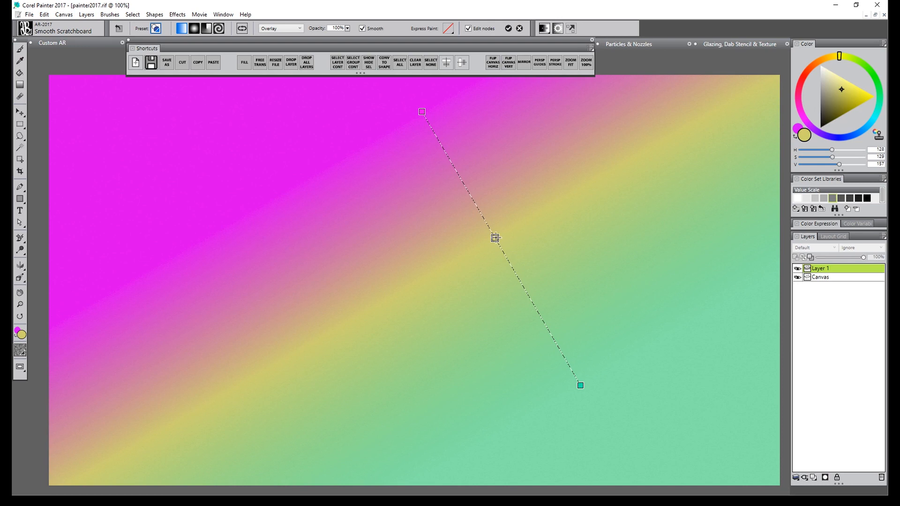
pyautogui.moveTo(495, 238); pyautogui.dragTo(456, 169)
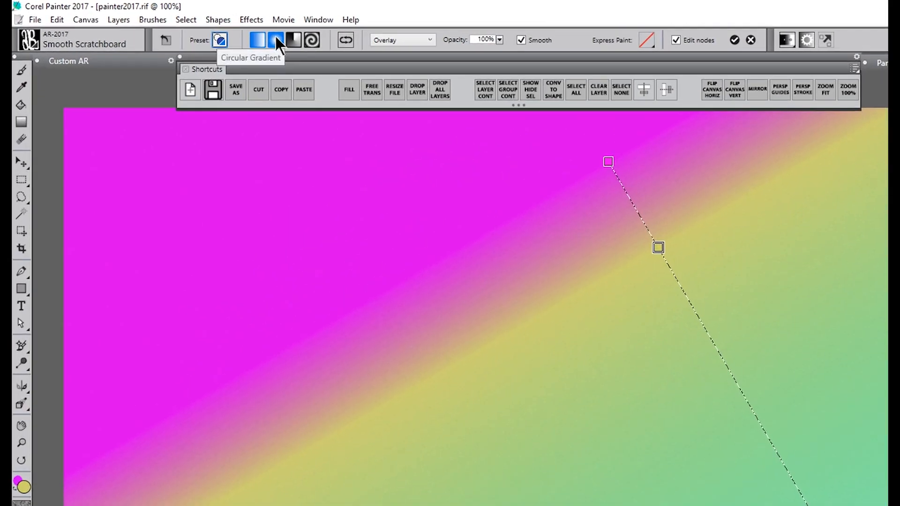
# Preview the gradient as circular with the yellow node moved toward the end node, and apply it as a spiral gradient.
pyautogui.click(254, 36)
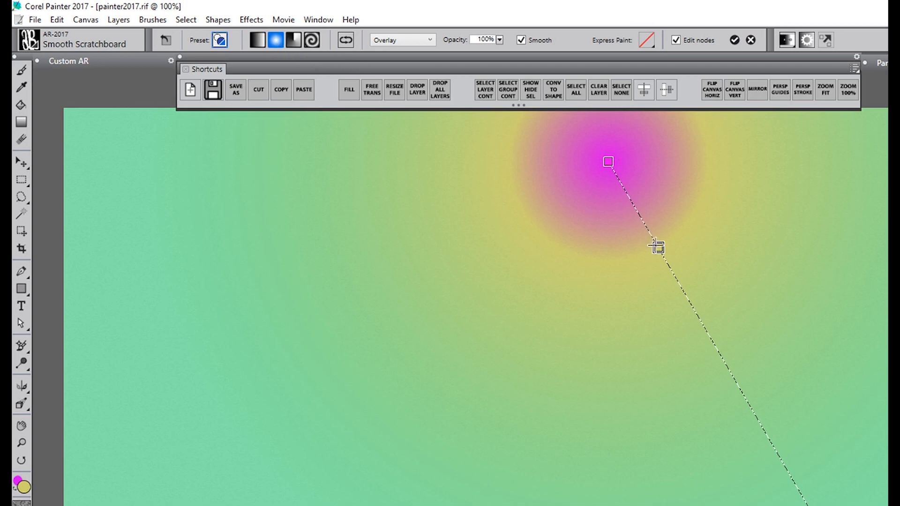
pyautogui.moveTo(658, 247); pyautogui.dragTo(758, 419)
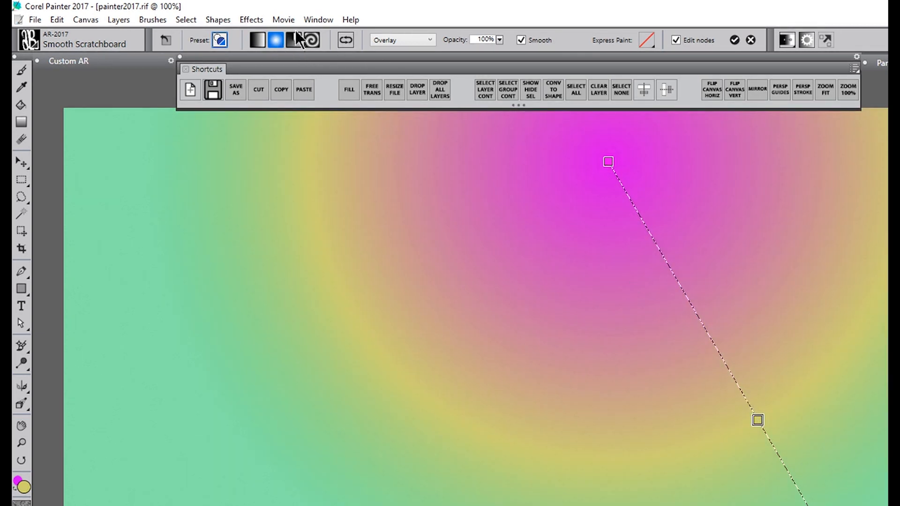
pyautogui.click(312, 40)
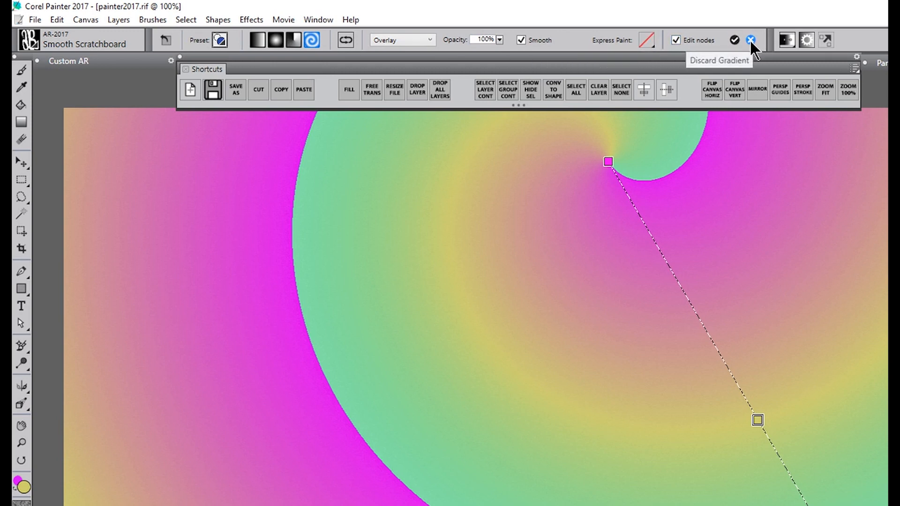
pyautogui.click(734, 40)
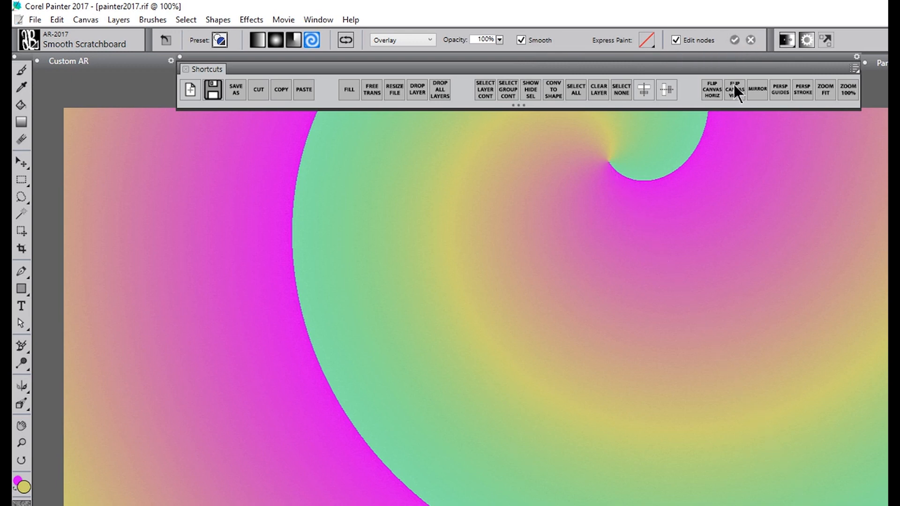
# Review the gradient's repeat options and the Gradients and Gradient Libraries panels.
pyautogui.click(787, 39)
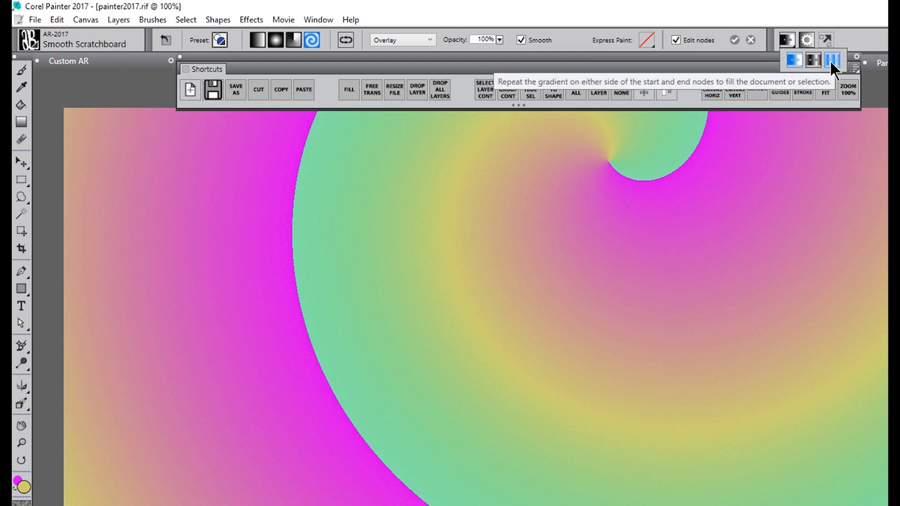
pyautogui.click(809, 38)
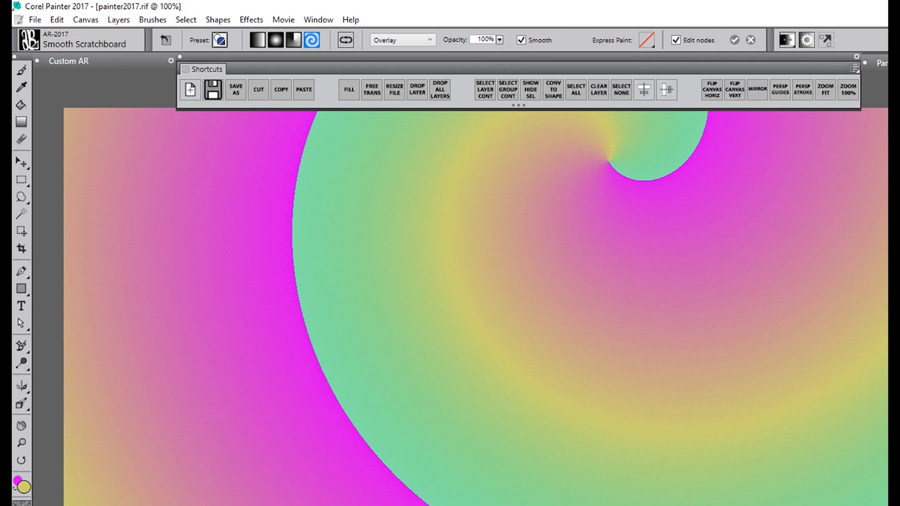
pyautogui.moveTo(899, 192); pyautogui.dragTo(794, 127)
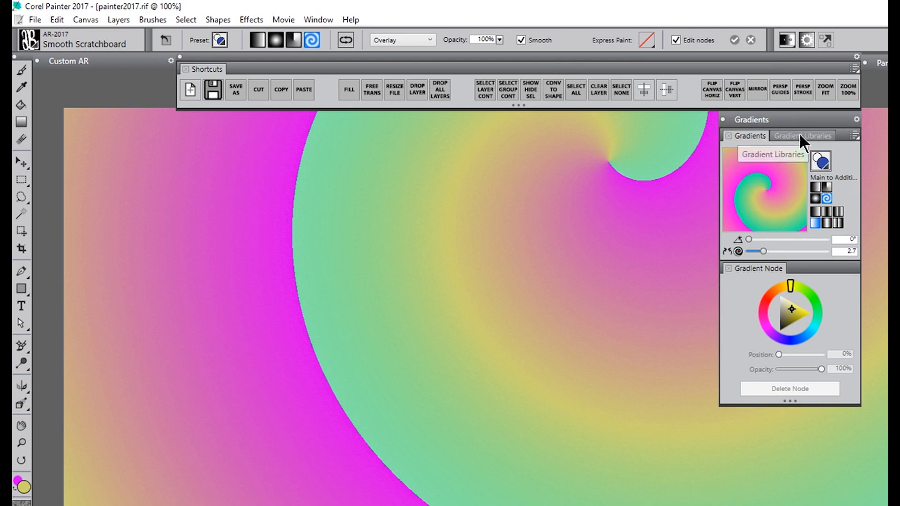
pyautogui.click(798, 133)
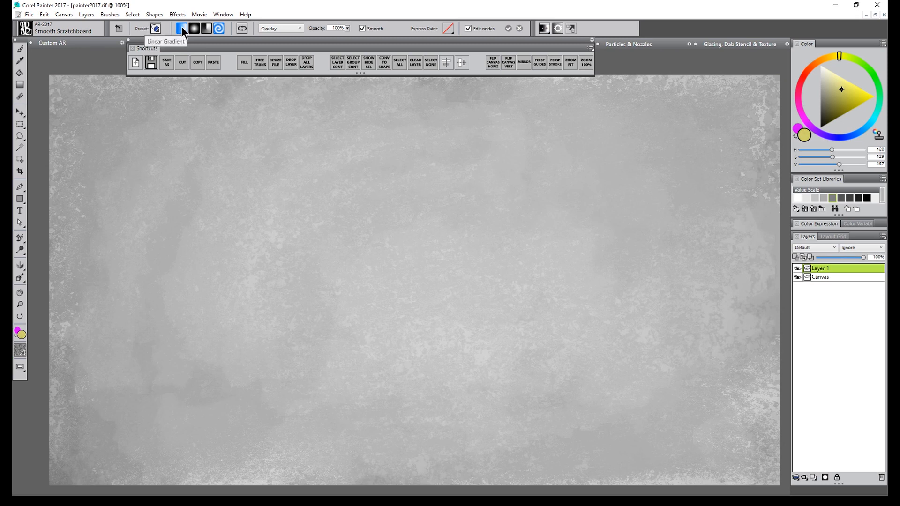
# Draw a linear gradient horizontally across the canvas using the Multiply blending mode.
pyautogui.click(181, 28)
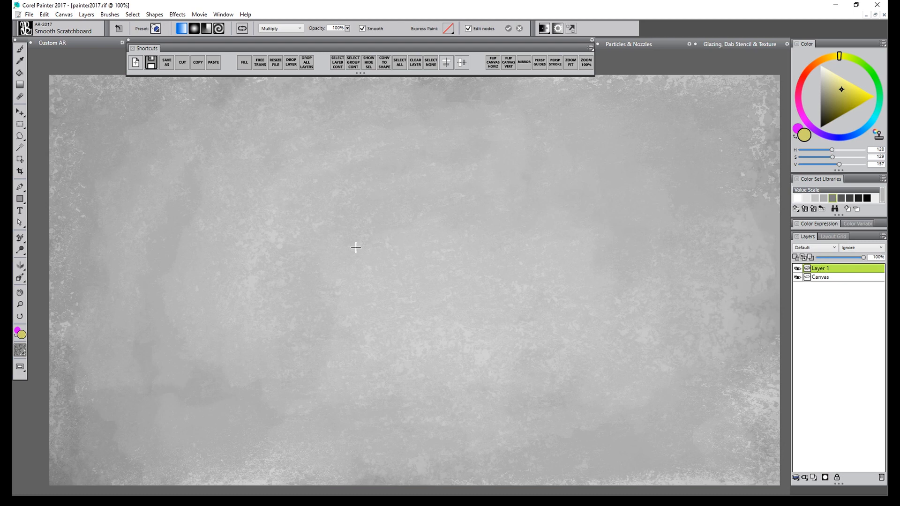
pyautogui.moveTo(86, 270); pyautogui.dragTo(708, 274)
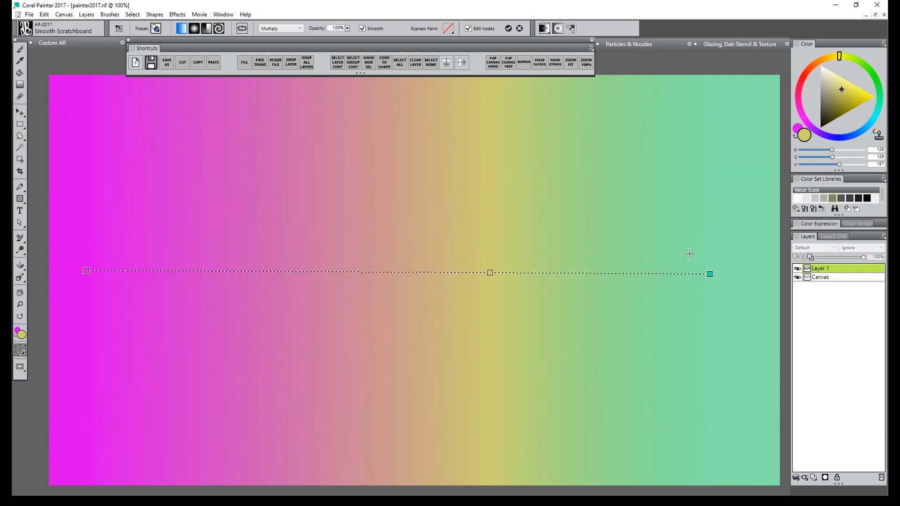
# Try the Screen blending mode on the horizontal gradient, return it to Multiply, and discard the gradient.
pyautogui.click(293, 29)
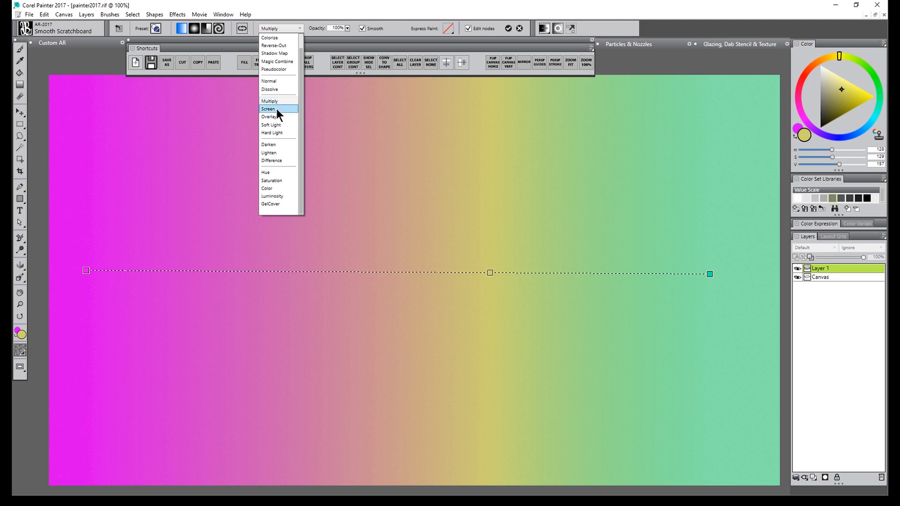
pyautogui.click(277, 108)
pyautogui.click(280, 28)
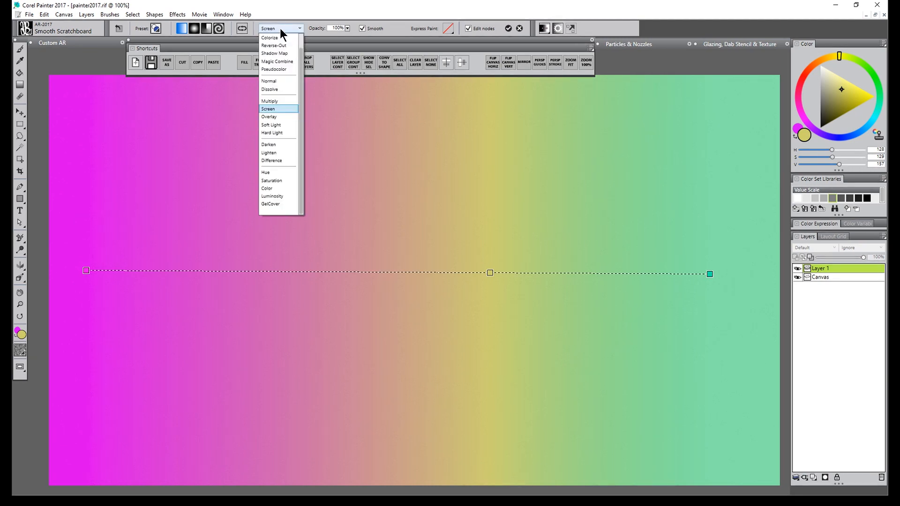
pyautogui.click(274, 101)
pyautogui.click(518, 28)
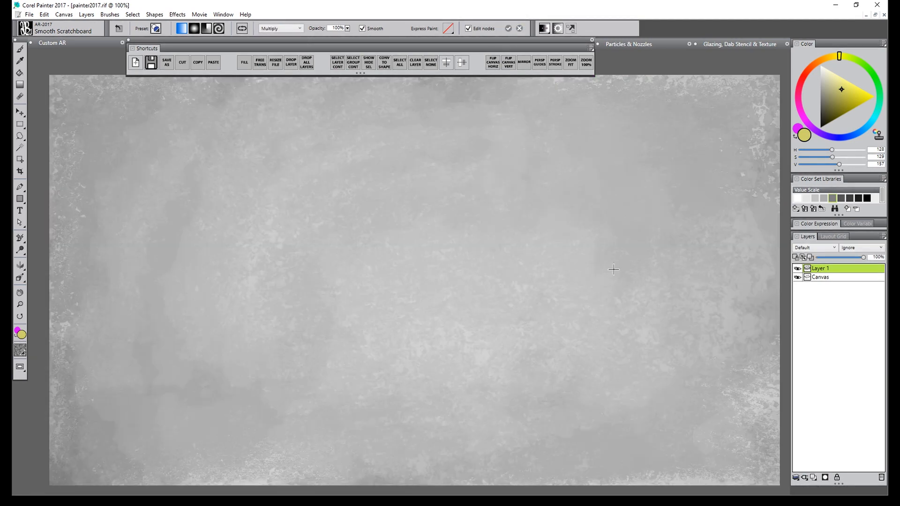
# Fill Layer 1 with a horizontal gradient set to the layer's Multiply composite method, and delete the layer.
pyautogui.moveTo(121, 268); pyautogui.dragTo(698, 269)
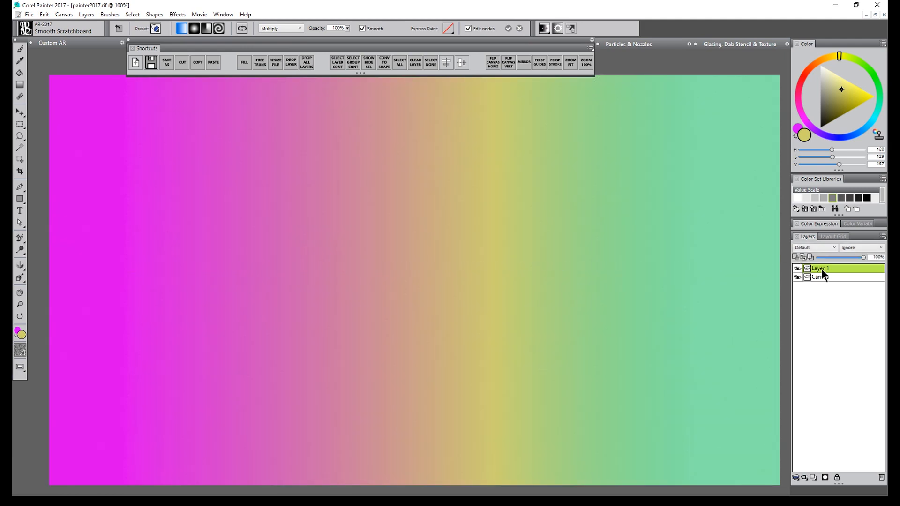
pyautogui.click(818, 248)
pyautogui.click(803, 336)
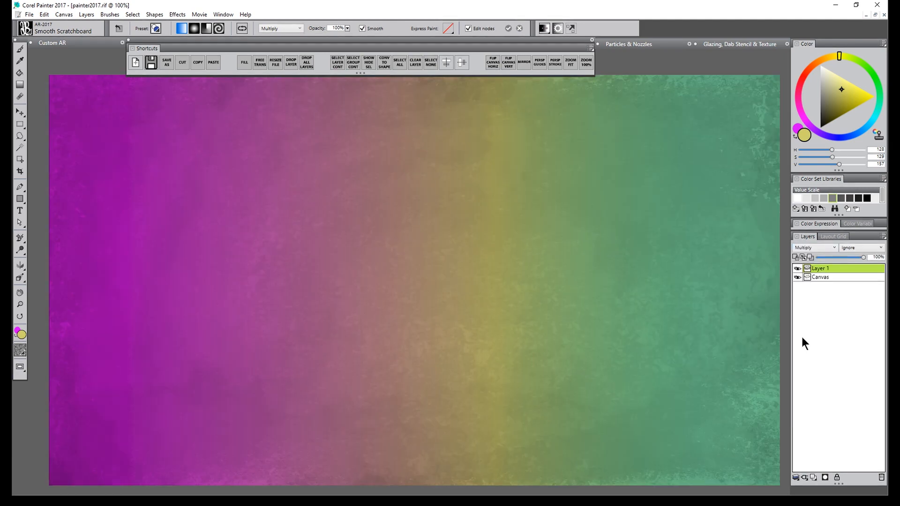
pyautogui.press('Delete')
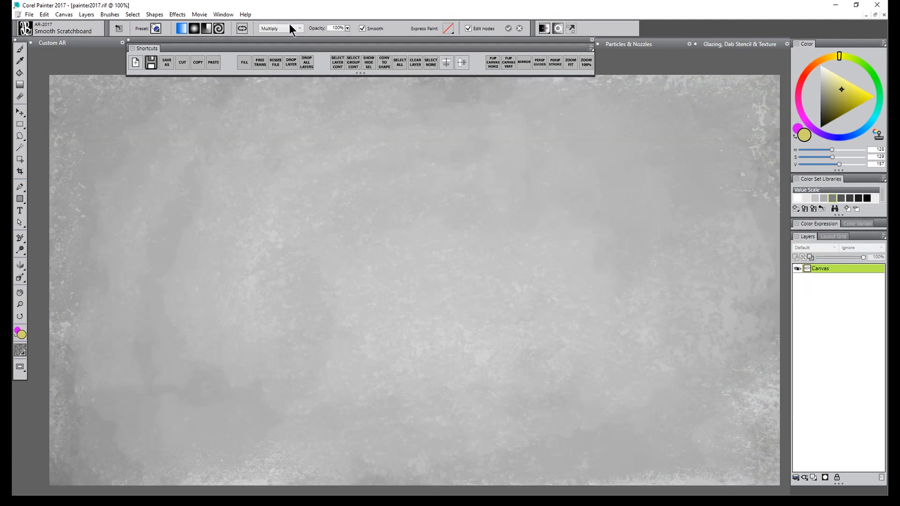
# Draw a horizontal linear gradient directly on the canvas using the Multiply blending mode, and switch the blending mode to Overlay.
pyautogui.click(284, 28)
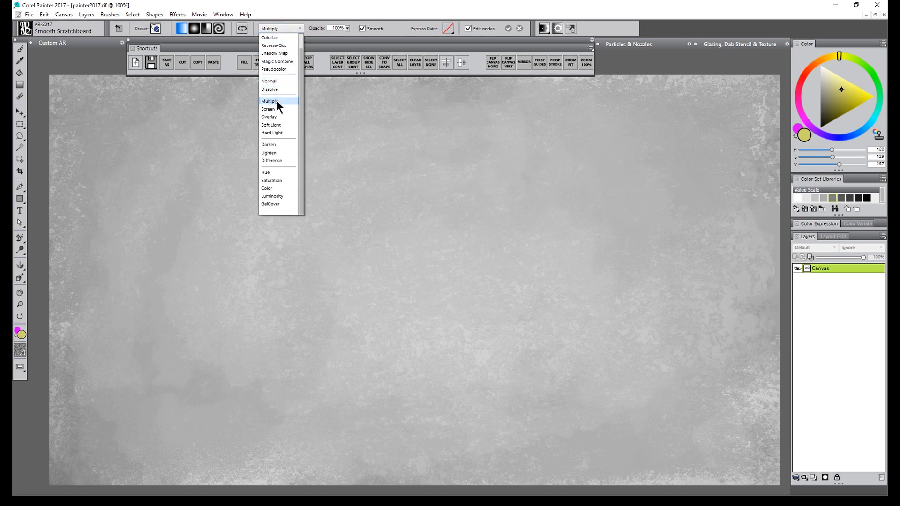
pyautogui.click(274, 101)
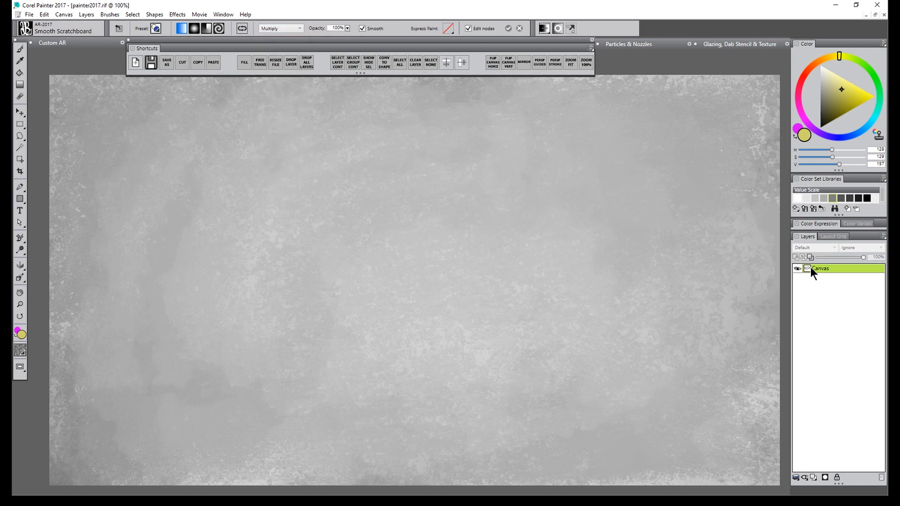
pyautogui.moveTo(79, 249); pyautogui.dragTo(703, 250)
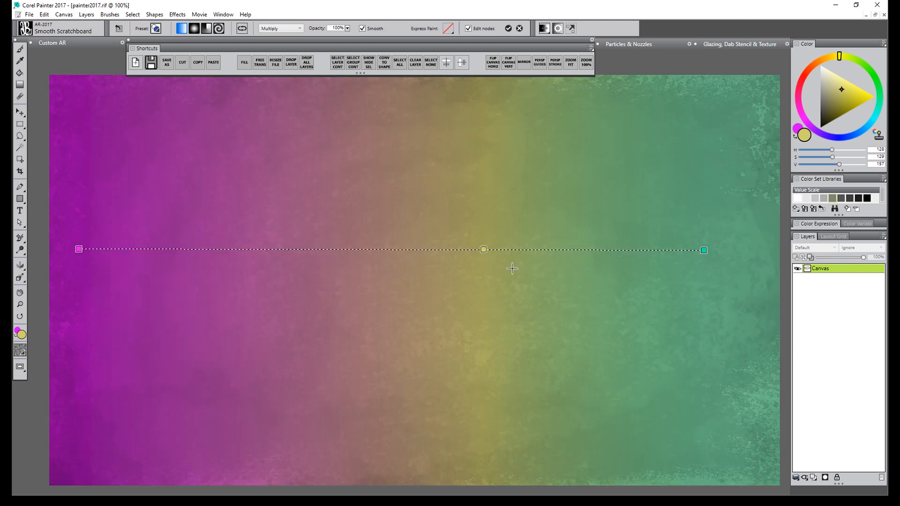
pyautogui.click(280, 29)
pyautogui.click(279, 116)
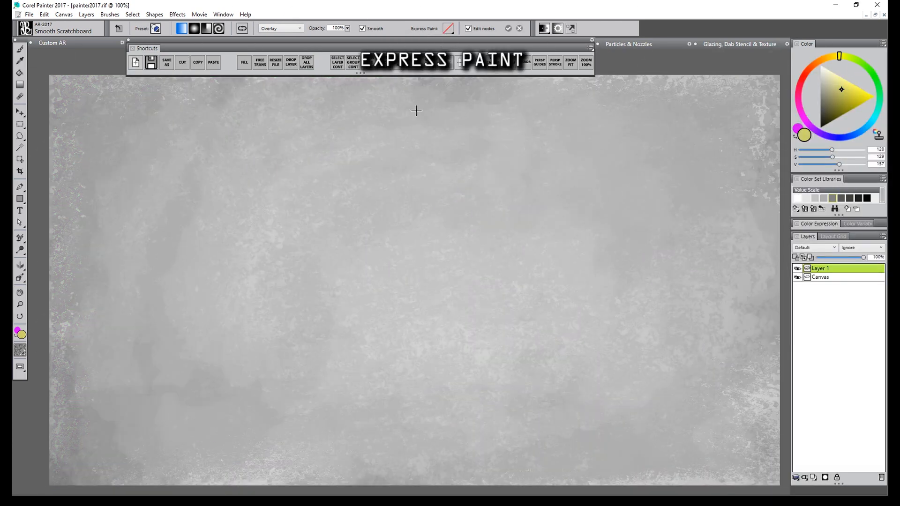
# Apply a vertical linear gradient to Layer 1 and blend its color bands by hand with the Coarse Oily Blender 2 brush.
pyautogui.moveTo(408, 118); pyautogui.dragTo(410, 428)
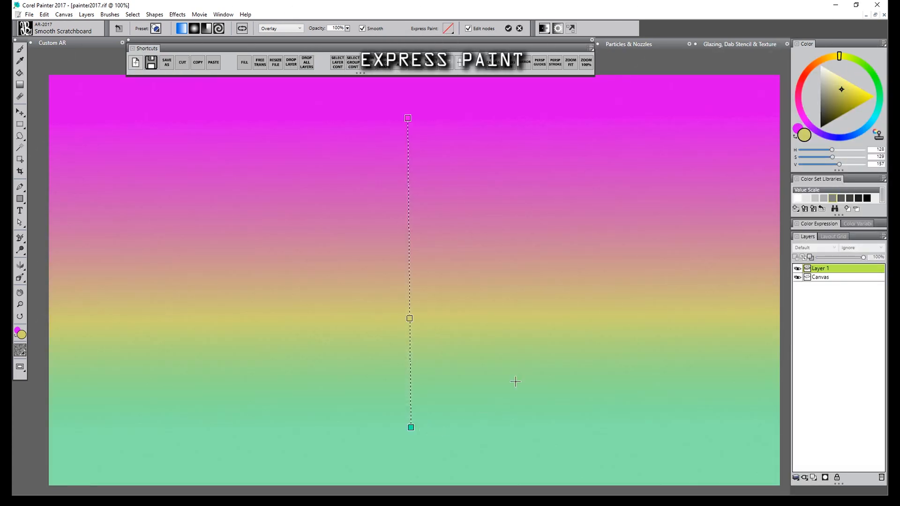
pyautogui.click(508, 28)
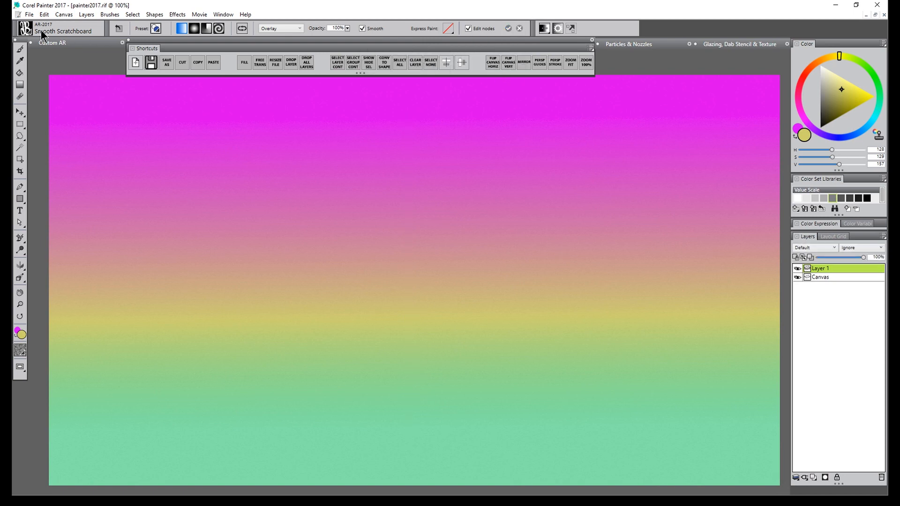
pyautogui.click(33, 30)
pyautogui.click(138, 223)
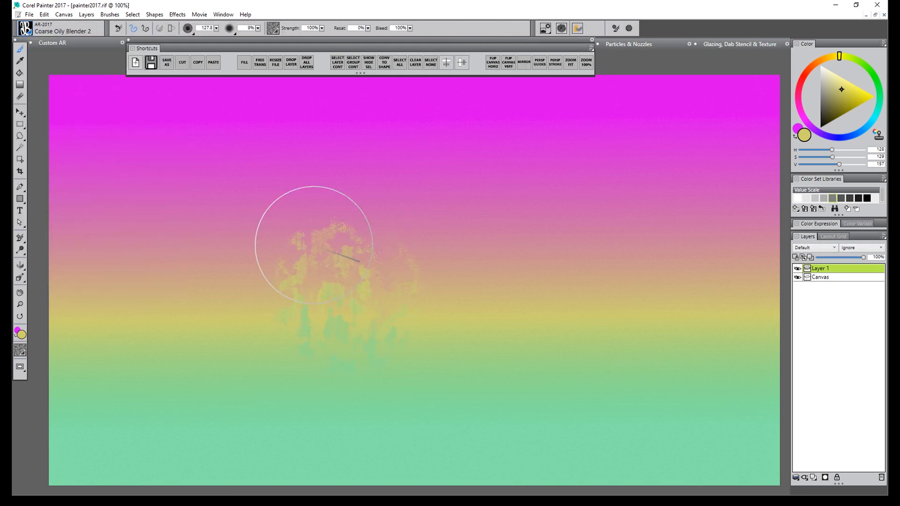
pyautogui.moveTo(314, 245)
pyautogui.mouseDown()
pyautogui.moveTo(362, 351)
pyautogui.moveTo(462, 217)
pyautogui.mouseUp()
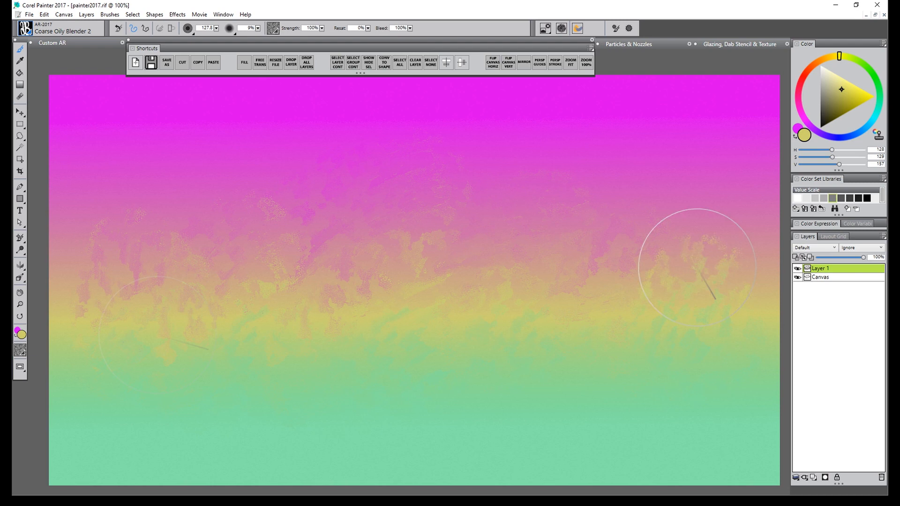
pyautogui.moveTo(696, 267)
pyautogui.mouseDown()
pyautogui.moveTo(436, 220)
pyautogui.moveTo(445, 382)
pyautogui.moveTo(267, 231)
pyautogui.moveTo(208, 367)
pyautogui.moveTo(512, 351)
pyautogui.moveTo(478, 261)
pyautogui.moveTo(699, 422)
pyautogui.mouseUp()
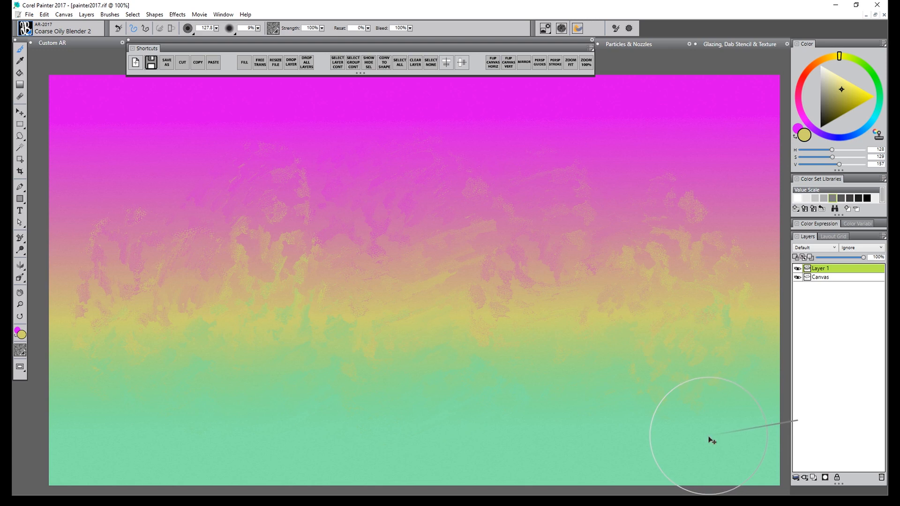
# Undo the blender strokes and the vertical gradient on Layer 1.
pyautogui.hotkey('ctrl', 'z')
pyautogui.hotkey('ctrl', 'z')
pyautogui.hotkey('ctrl', 'z')
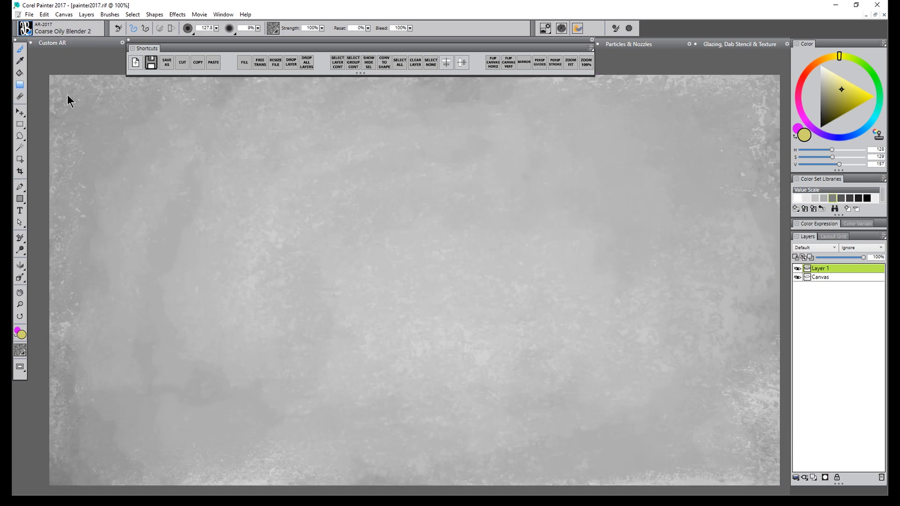
# Draw a vertical linear gradient on Layer 1 and preview it with the Jittery Strokes Express Paint effect.
pyautogui.press('g')
pyautogui.moveTo(415, 102); pyautogui.dragTo(424, 439)
pyautogui.click(444, 28)
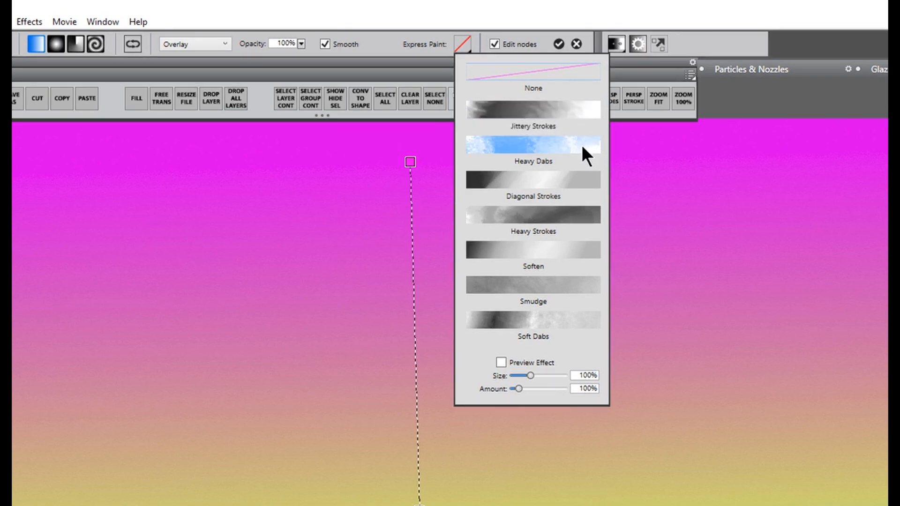
pyautogui.click(570, 113)
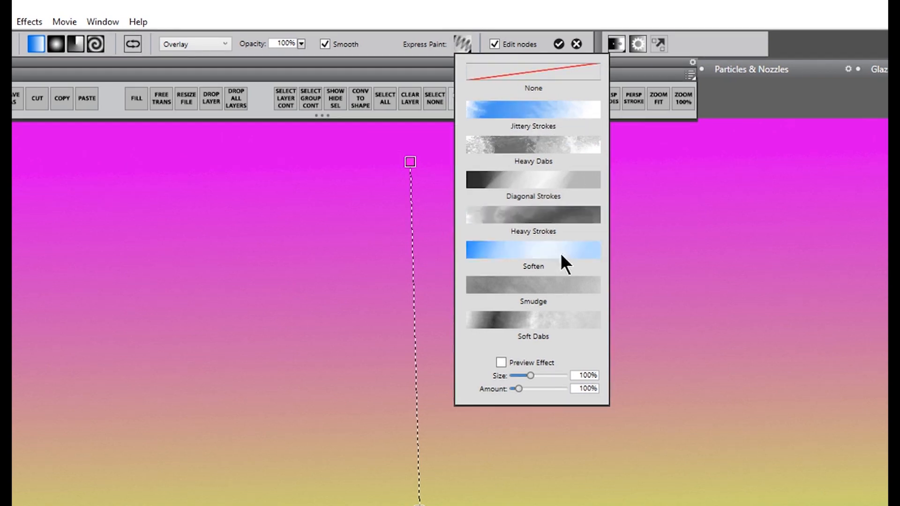
pyautogui.click(501, 362)
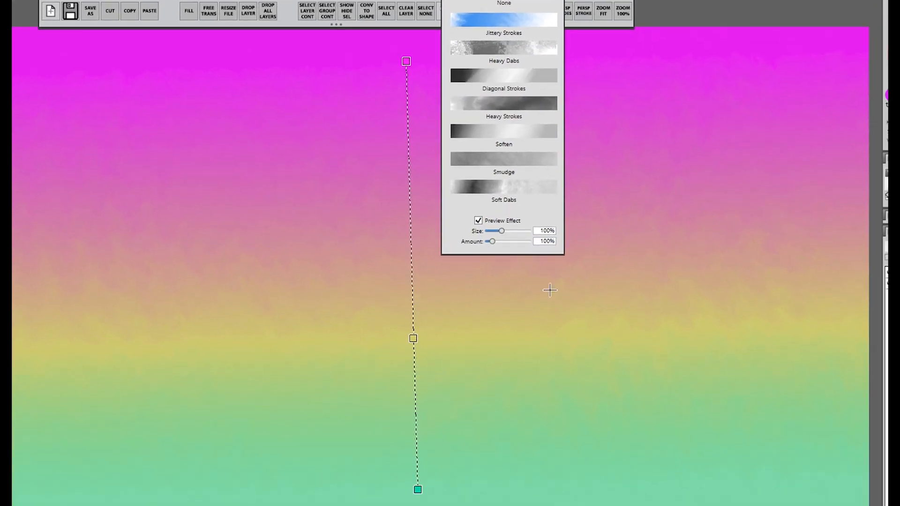
# Increase the Express Paint stroke size, try Heavy Dabs, and apply the gradient with Soft Dabs.
pyautogui.moveTo(502, 230); pyautogui.dragTo(506, 230)
pyautogui.click(514, 50)
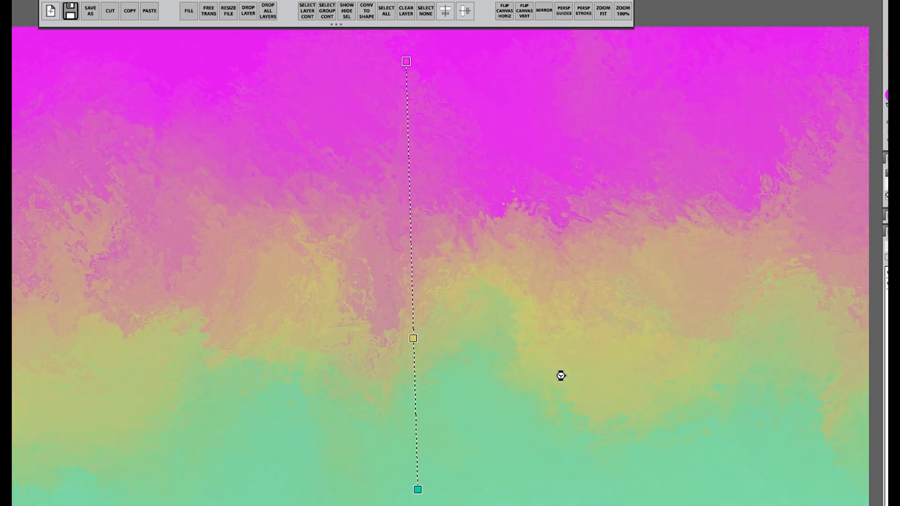
pyautogui.click(517, 191)
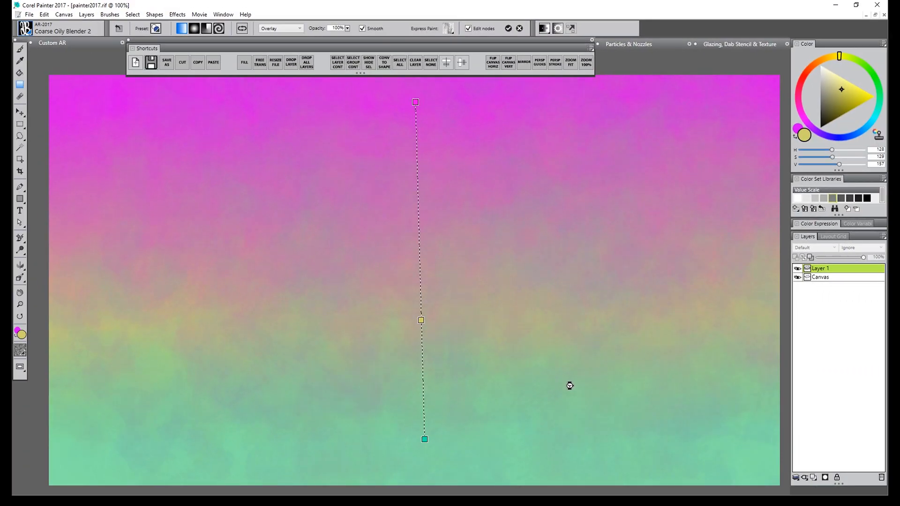
pyautogui.click(508, 28)
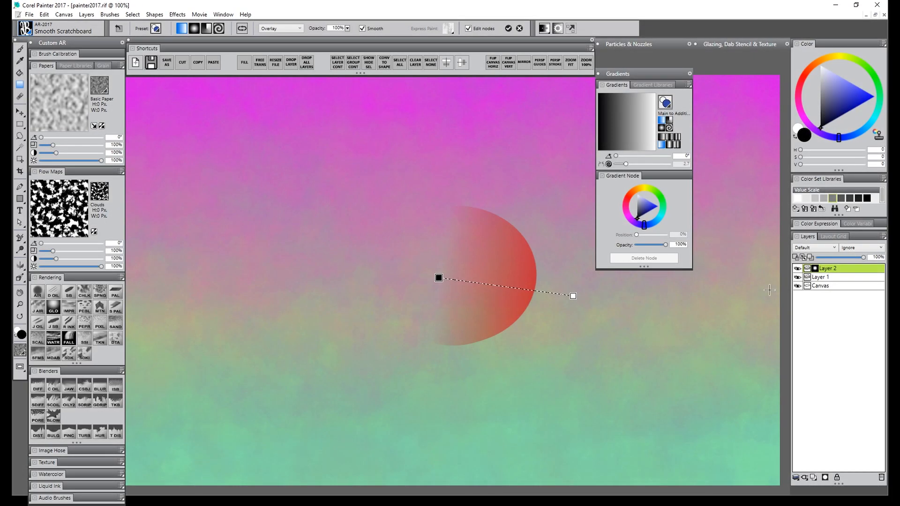
# Make the red circle's gradient circular, with its start node near the circle's center and its end node moved farther outward.
pyautogui.moveTo(440, 279)
pyautogui.mouseDown()
pyautogui.moveTo(490, 277)
pyautogui.moveTo(316, 277)
pyautogui.moveTo(416, 265)
pyautogui.moveTo(478, 279)
pyautogui.moveTo(450, 274)
pyautogui.mouseUp()
pyautogui.click(194, 28)
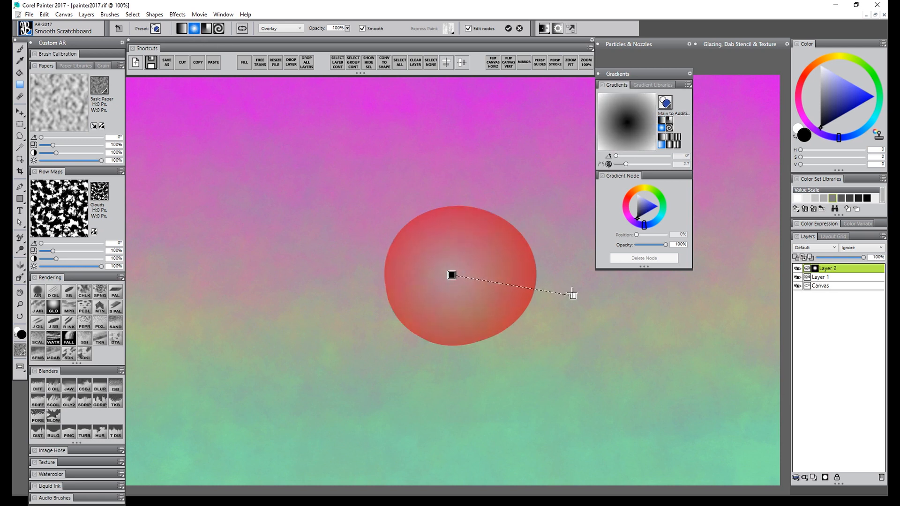
pyautogui.moveTo(572, 295); pyautogui.dragTo(660, 315)
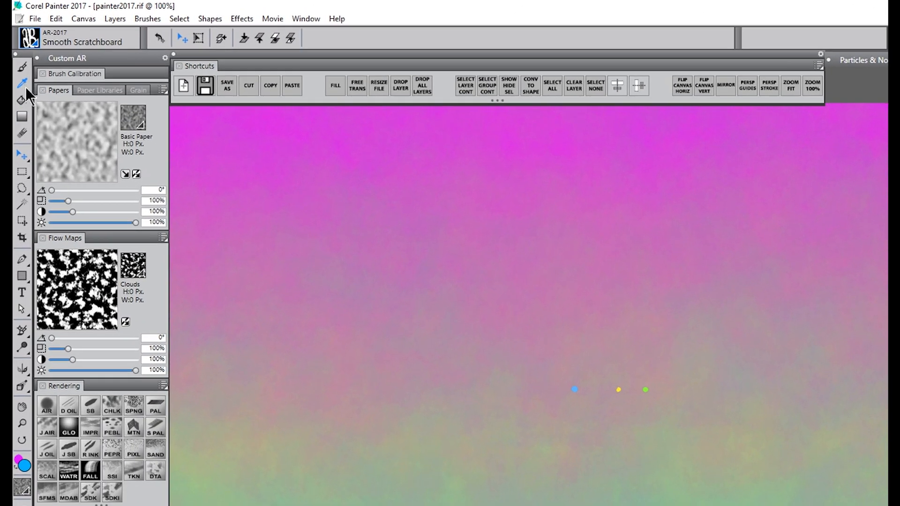
# Sample several colors from the gradient with the Dropper set to Point sample on all visible layers.
pyautogui.click(21, 61)
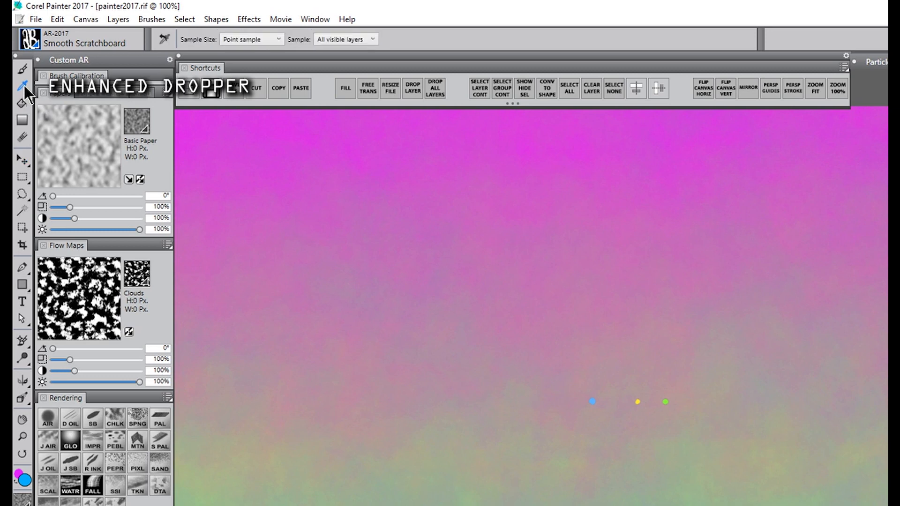
pyautogui.click(252, 39)
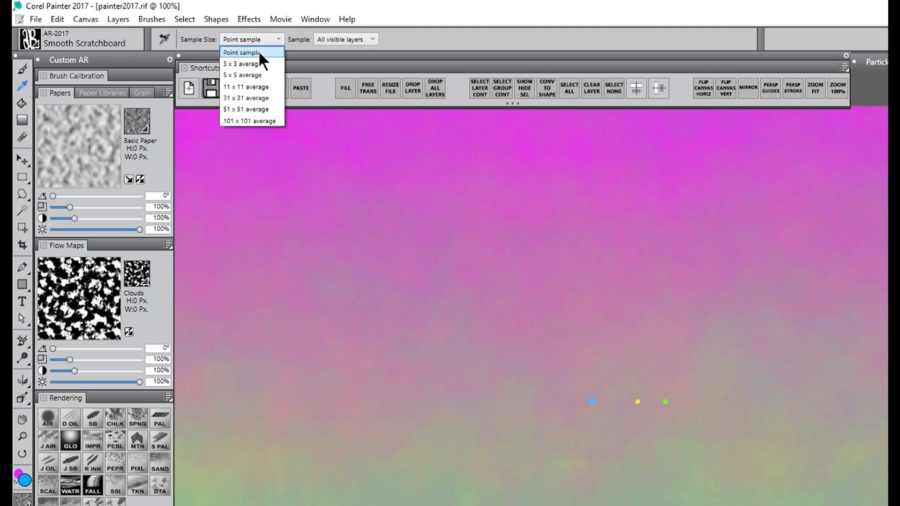
pyautogui.click(258, 50)
pyautogui.click(648, 350)
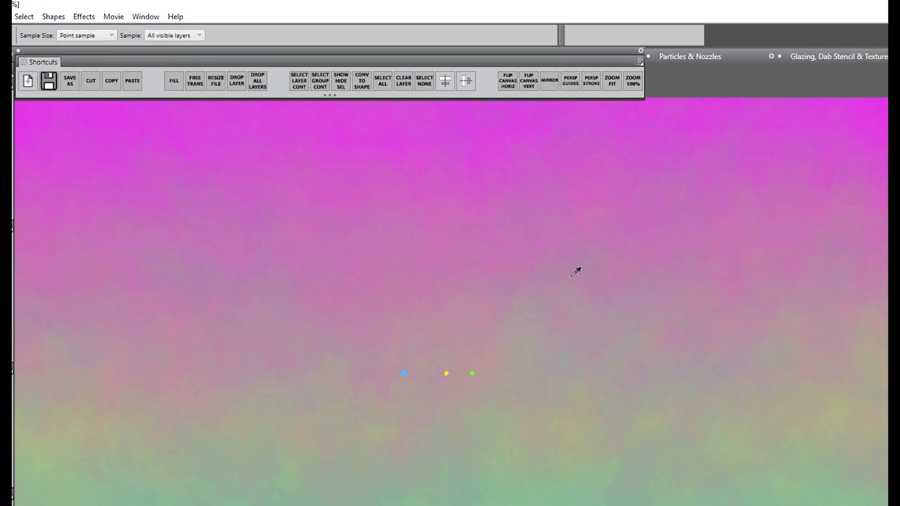
pyautogui.click(397, 323)
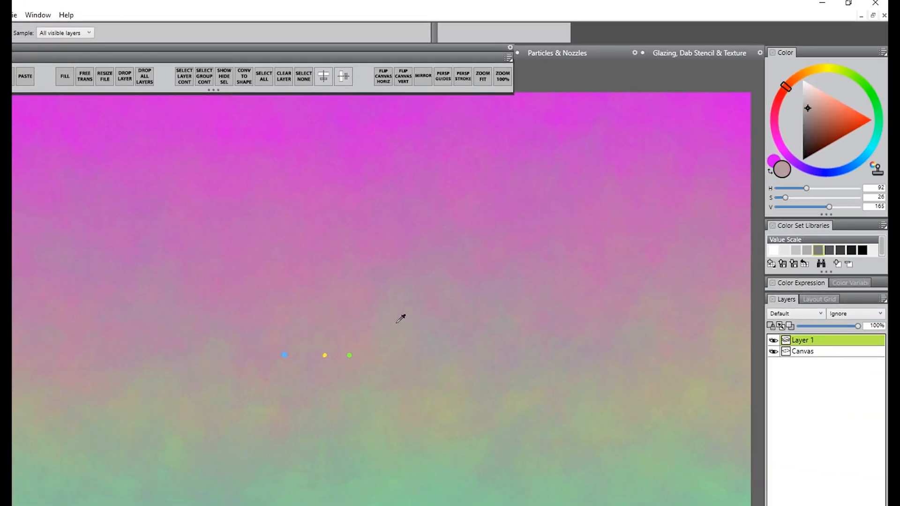
pyautogui.click(392, 357)
pyautogui.moveTo(392, 357); pyautogui.dragTo(342, 398)
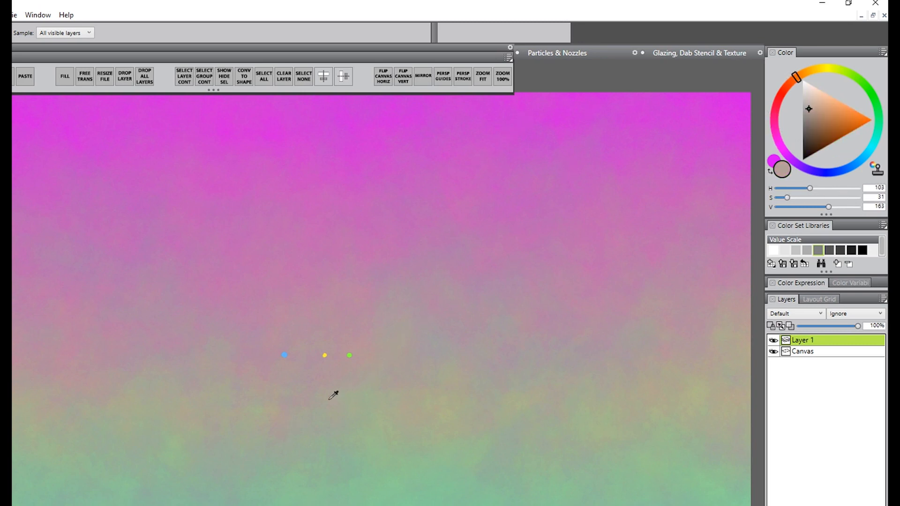
# Set the Dropper's sample size to 101 x 101 average and sample the gradient's middle, magenta and teal areas and the blue dot.
pyautogui.click(68, 30)
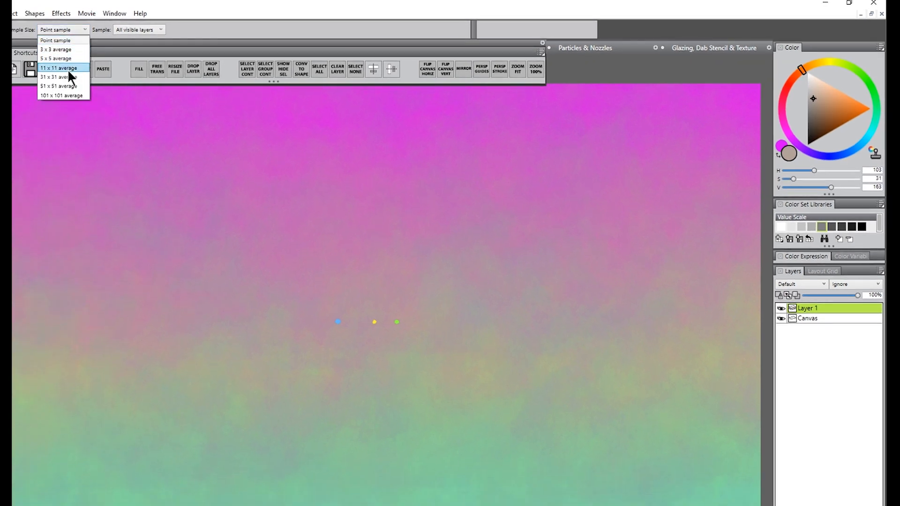
pyautogui.click(71, 96)
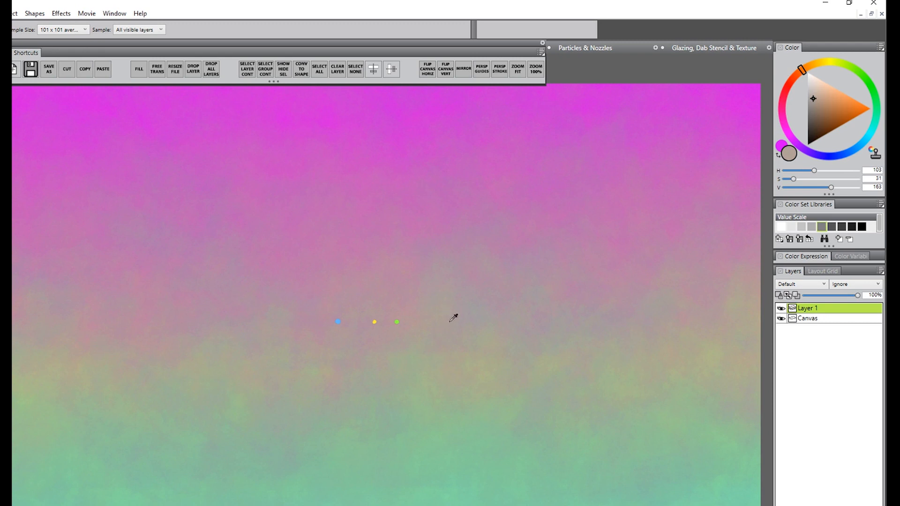
pyautogui.moveTo(451, 322); pyautogui.dragTo(549, 286)
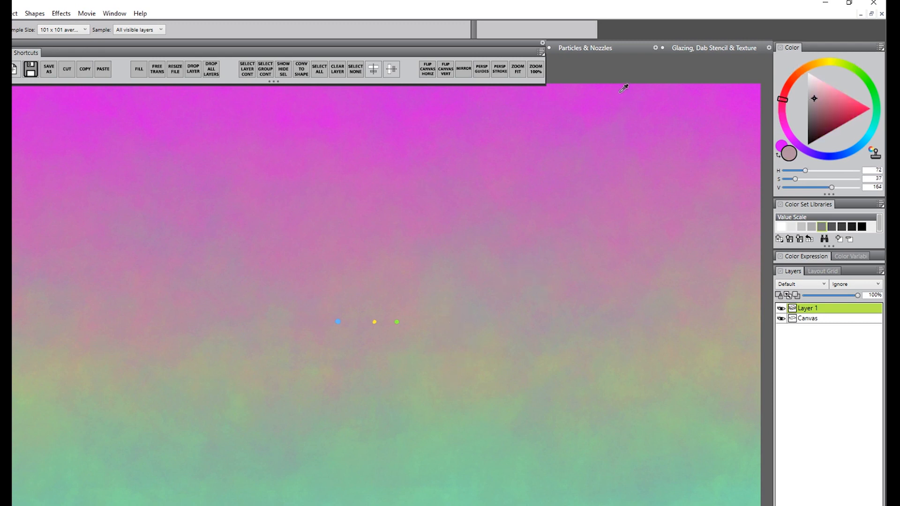
pyautogui.moveTo(623, 88); pyautogui.dragTo(620, 92)
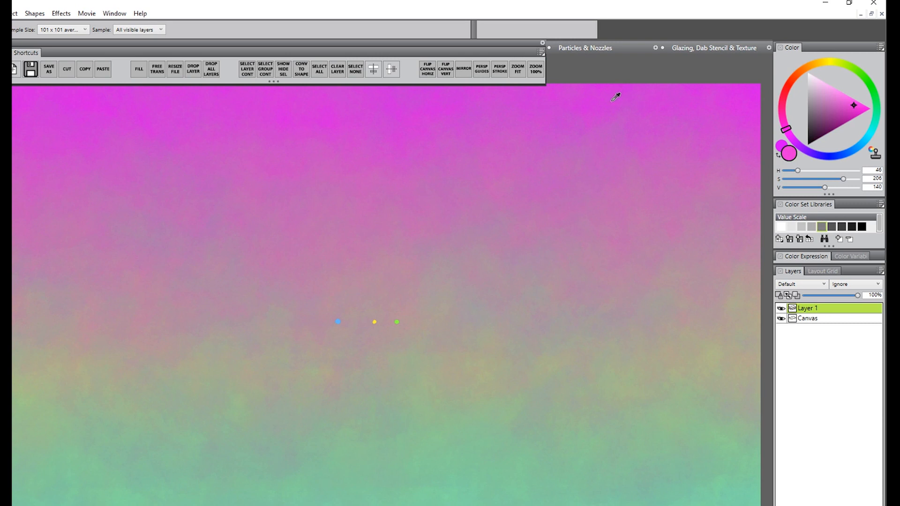
pyautogui.click(516, 505)
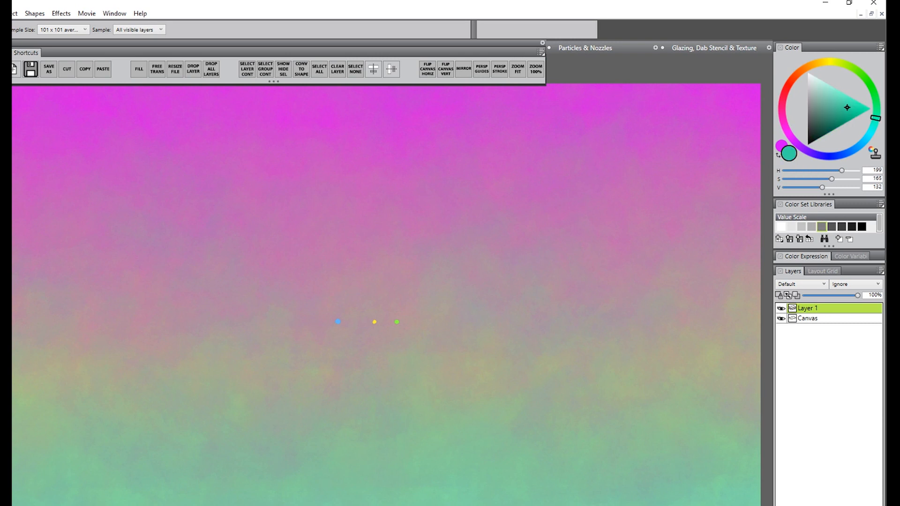
pyautogui.moveTo(561, 309); pyautogui.dragTo(336, 323)
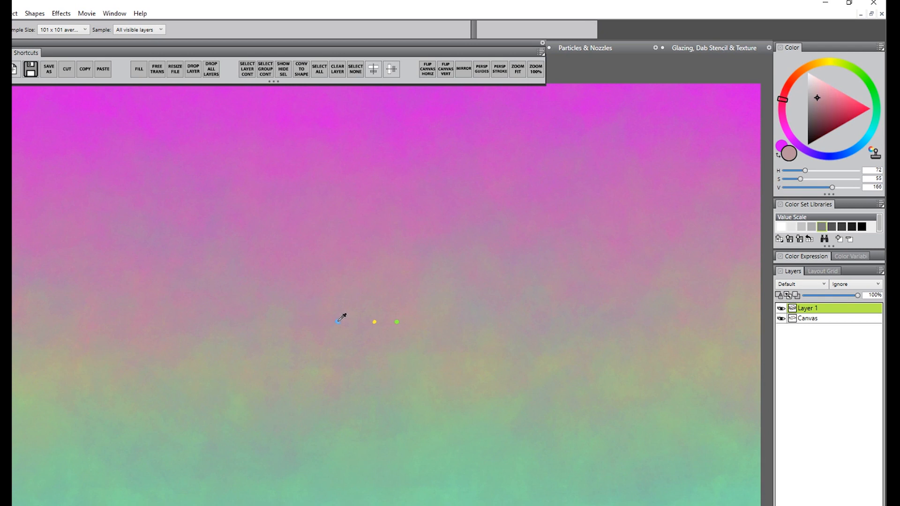
# Illustrate the averaged sampling area with a black brush circle around the blue dot and a mark on the dot, undoing both strokes.
pyautogui.moveTo(343, 286)
pyautogui.mouseDown()
pyautogui.moveTo(382, 342)
pyautogui.moveTo(343, 286)
pyautogui.mouseUp()
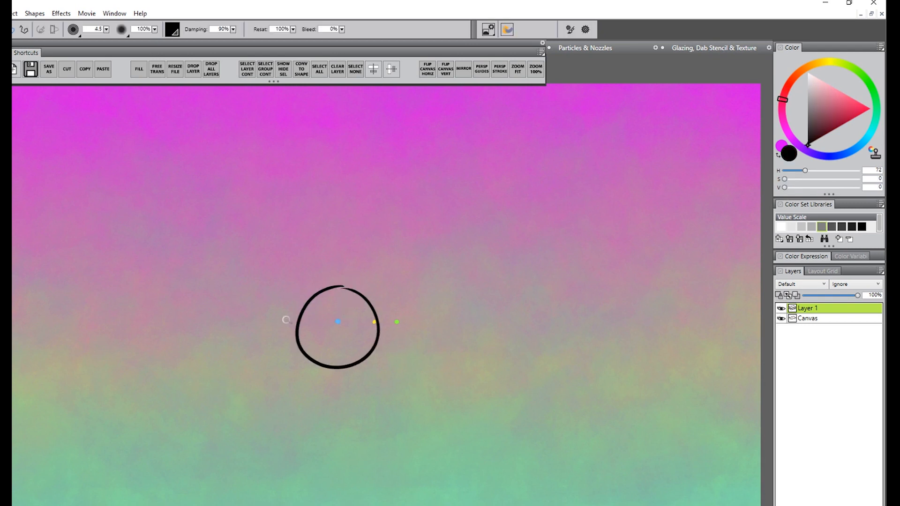
pyautogui.hotkey('ctrl', 'z')
pyautogui.moveTo(336, 319); pyautogui.dragTo(337, 318)
pyautogui.hotkey('ctrl', 'z')
# Set the Dropper's sample size to Point sample and sample the blue dot's color.
pyautogui.press('d')
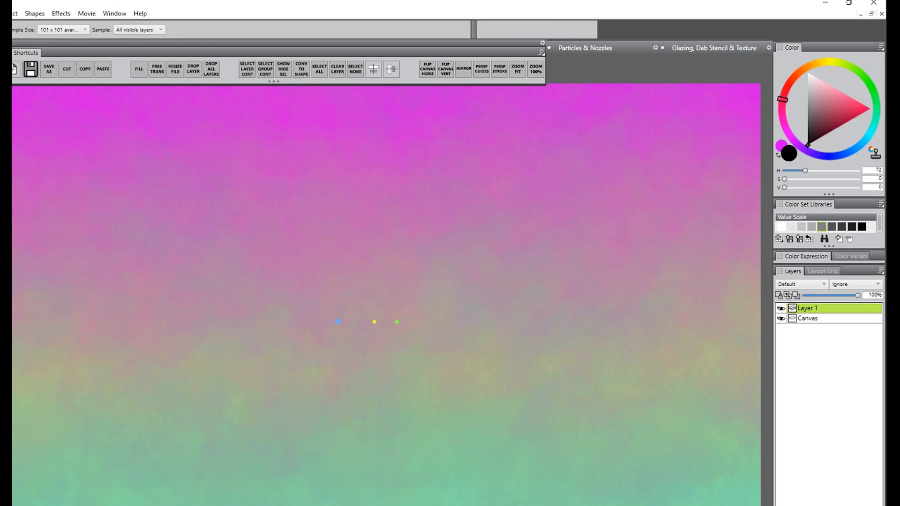
pyautogui.click(59, 30)
pyautogui.click(73, 39)
pyautogui.click(339, 320)
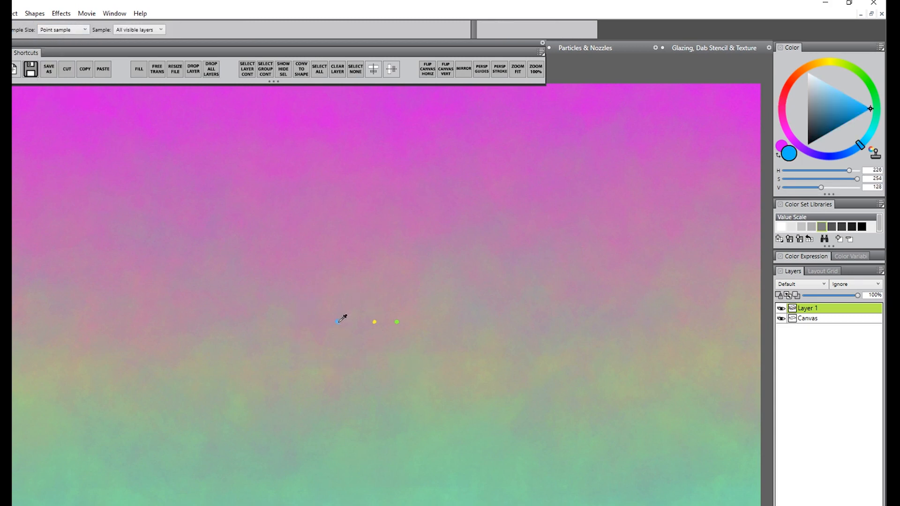
# Sample the yellow dot, the green dot and the gradient around them with the Dropper's Point sample, and return to the brush.
pyautogui.click(375, 321)
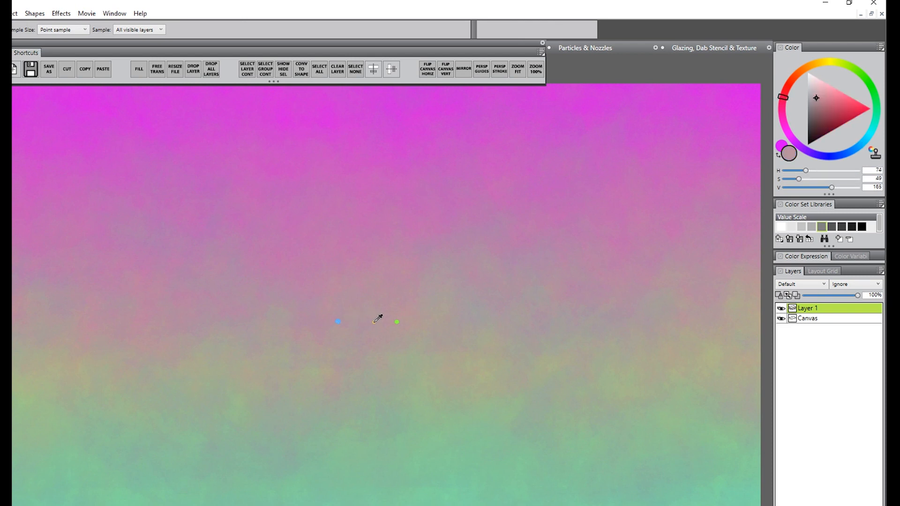
pyautogui.click(375, 322)
pyautogui.click(397, 322)
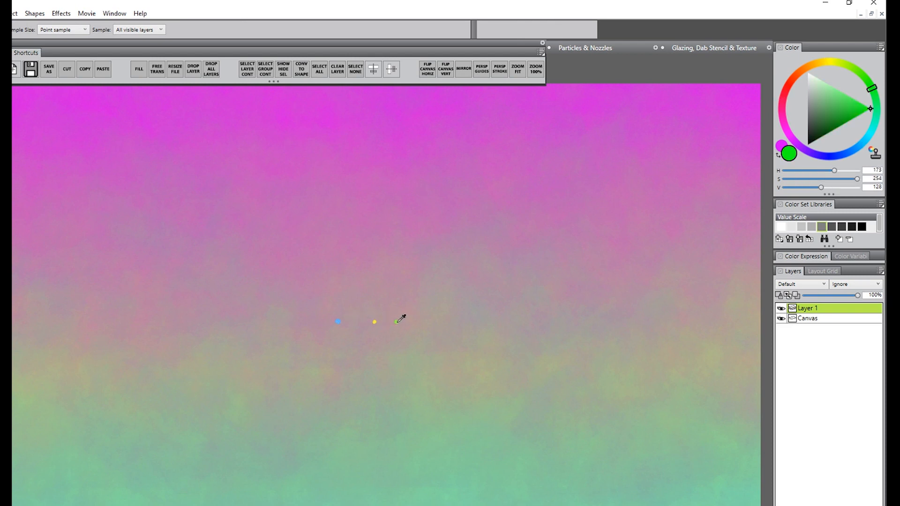
pyautogui.click(381, 314)
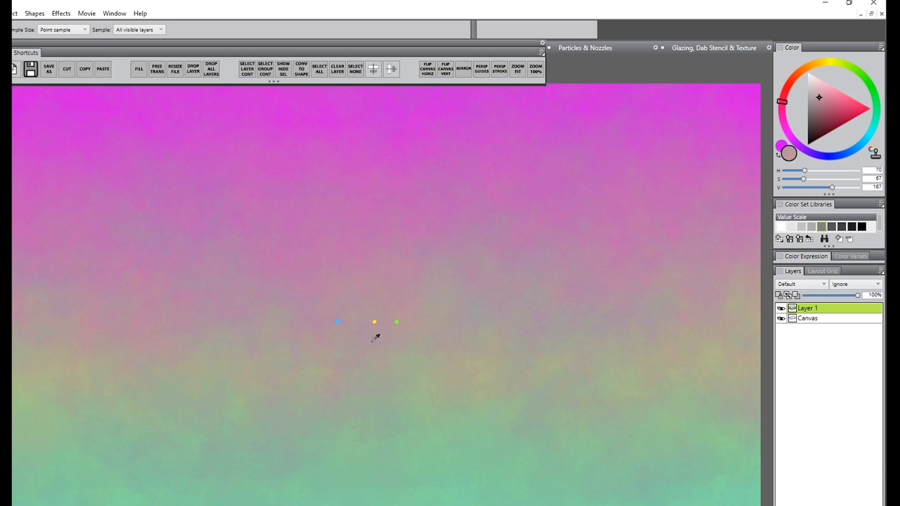
pyautogui.moveTo(382, 314); pyautogui.dragTo(321, 321)
pyautogui.press('b')
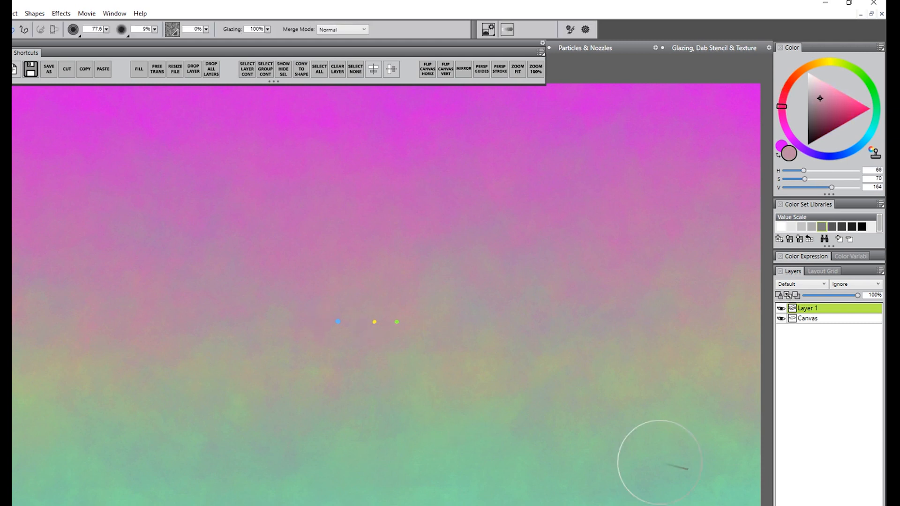
# Add a new layer named overlay with the Overlay composite method and fill it with bright red at 100% opacity.
pyautogui.hotkey('ctrl', 'shift', 'n')
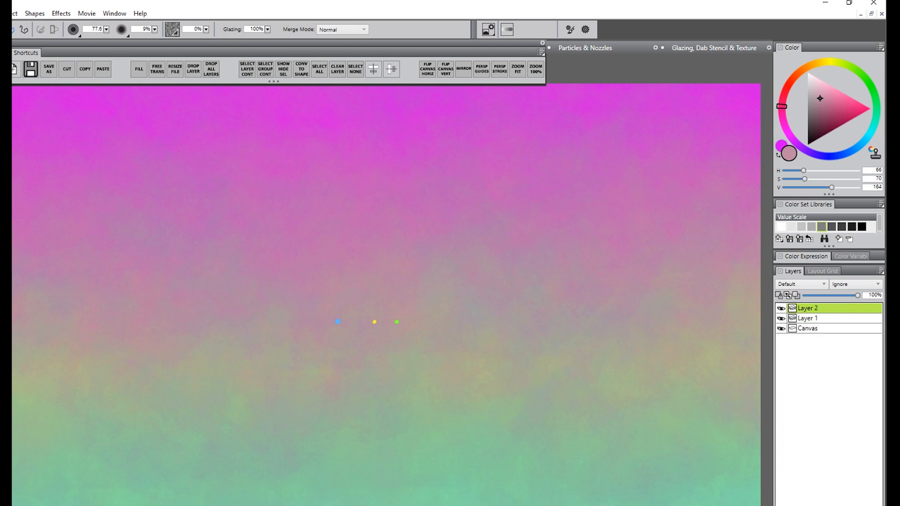
pyautogui.click(796, 283)
pyautogui.click(782, 390)
pyautogui.moveTo(787, 103); pyautogui.dragTo(787, 88)
pyautogui.click(868, 106)
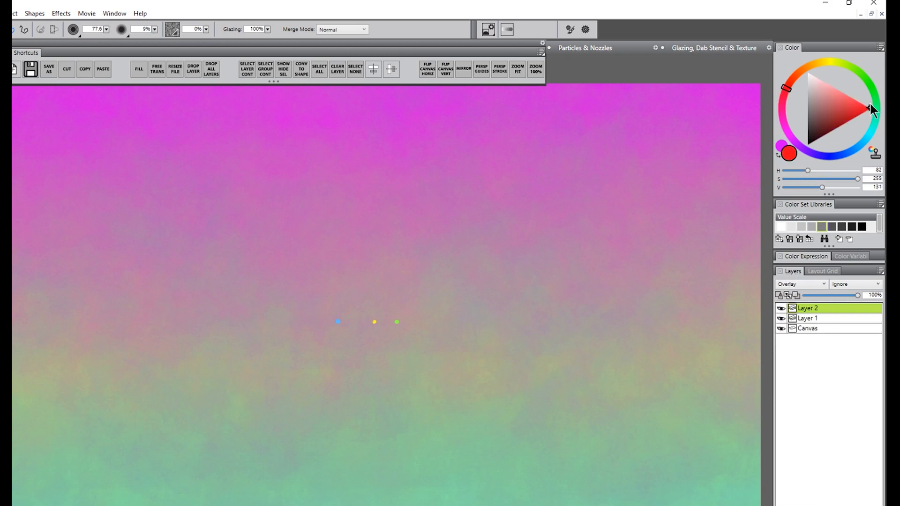
pyautogui.hotkey('ctrl', 'f')
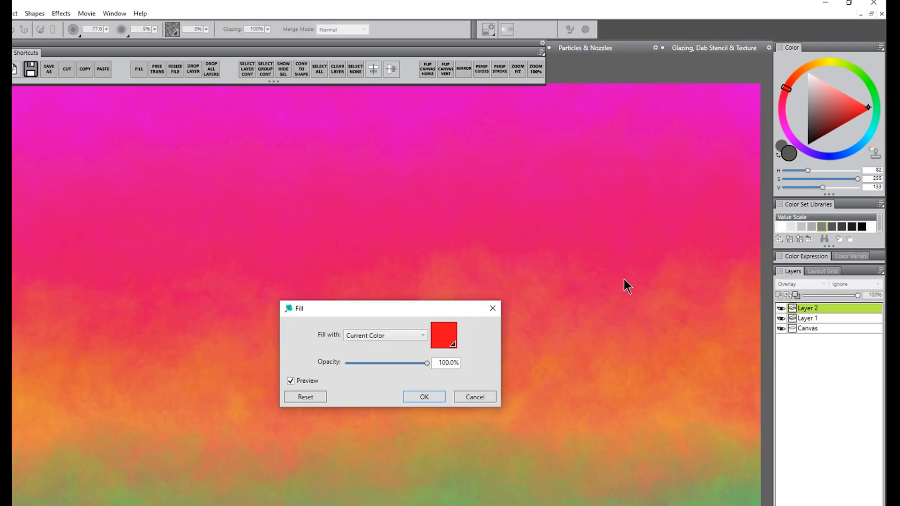
pyautogui.press('Return')
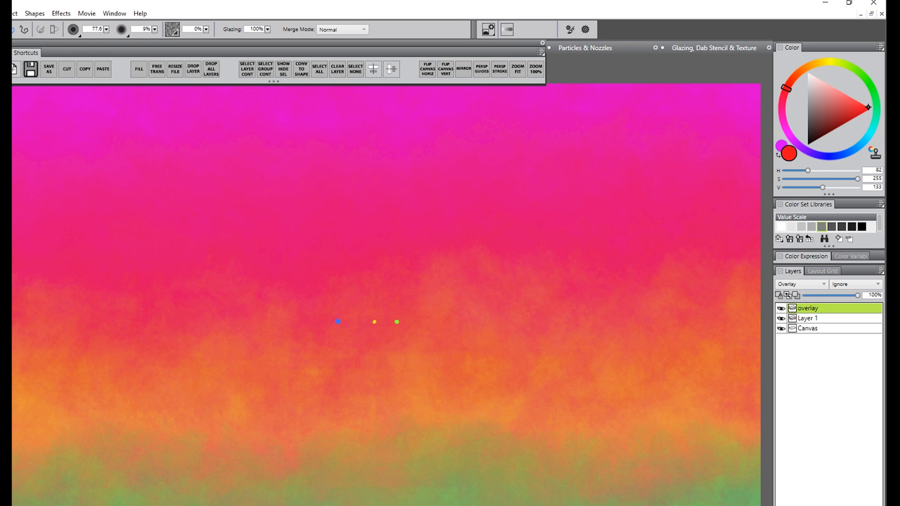
# Sample the gradient's colors down to its green area from all visible layers, and set the Dropper to sample Selected layer(s).
pyautogui.press('alt')
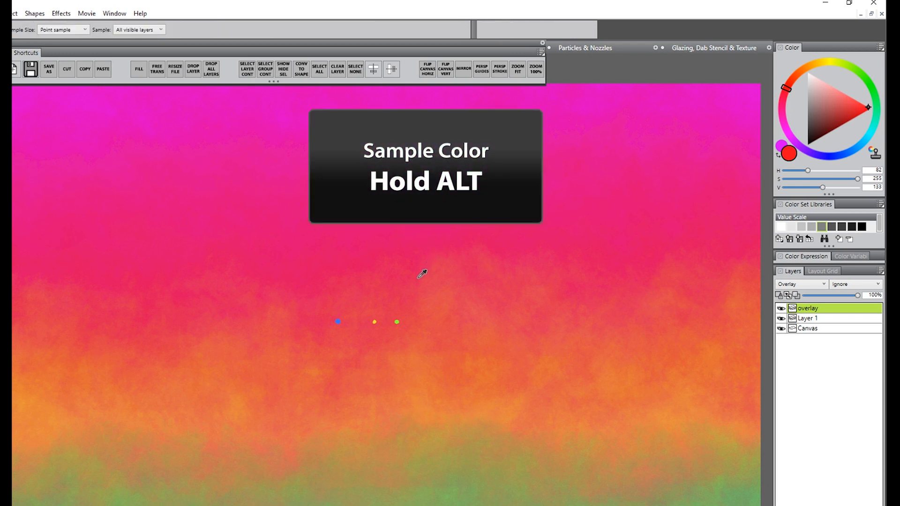
pyautogui.moveTo(417, 282); pyautogui.dragTo(438, 464)
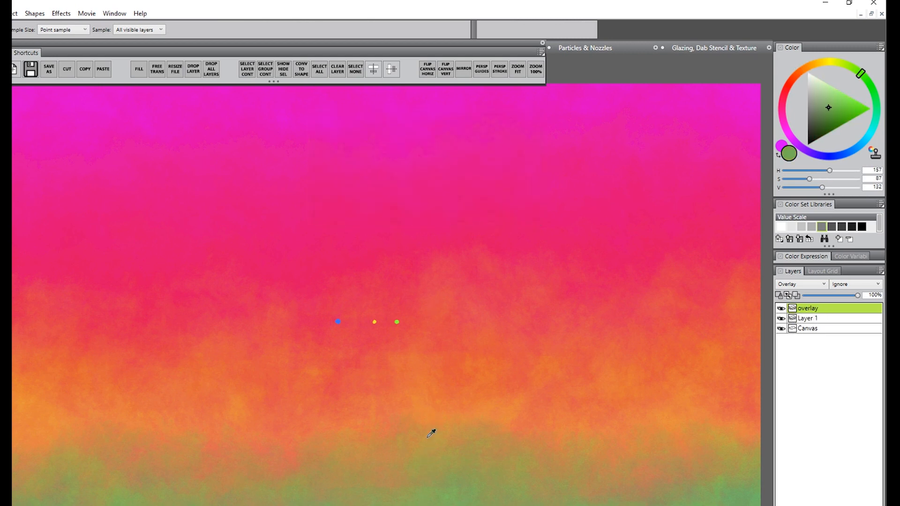
pyautogui.click(143, 30)
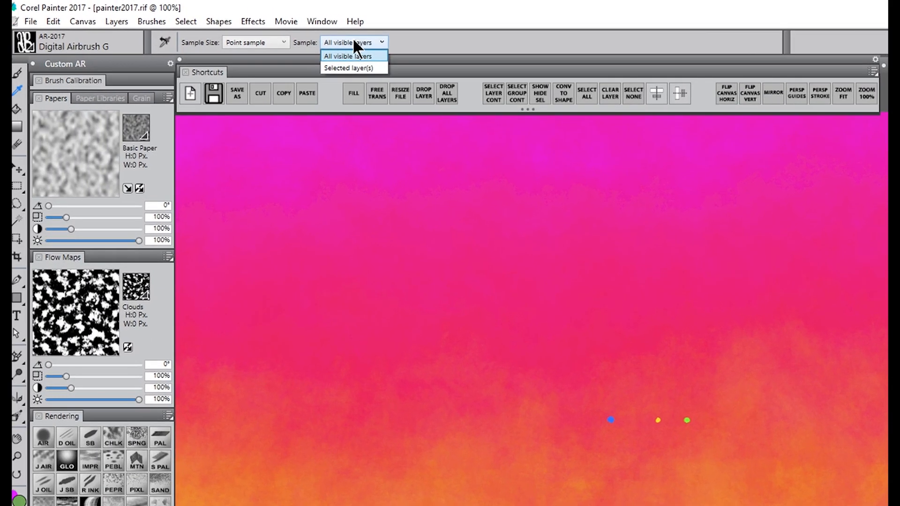
pyautogui.click(371, 68)
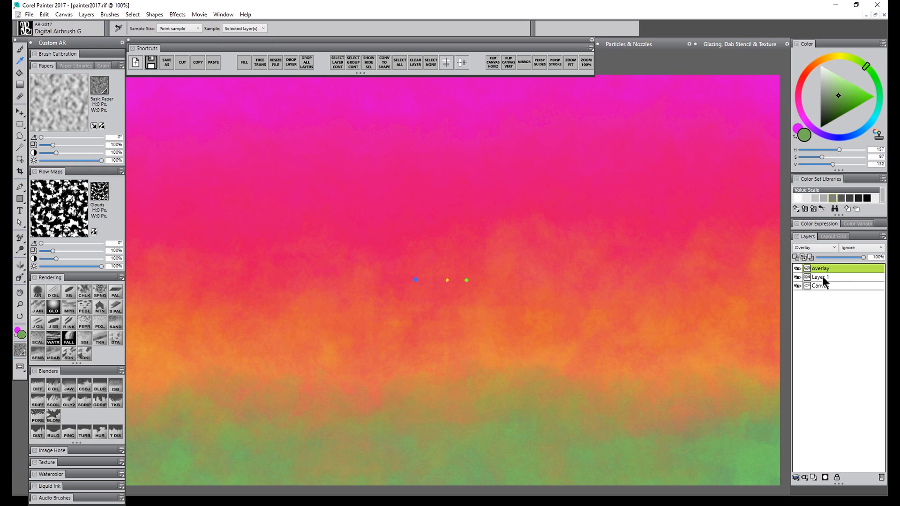
# Select Layer 1 and sample its gradient colors with the overlay layer shown and hidden.
pyautogui.click(823, 277)
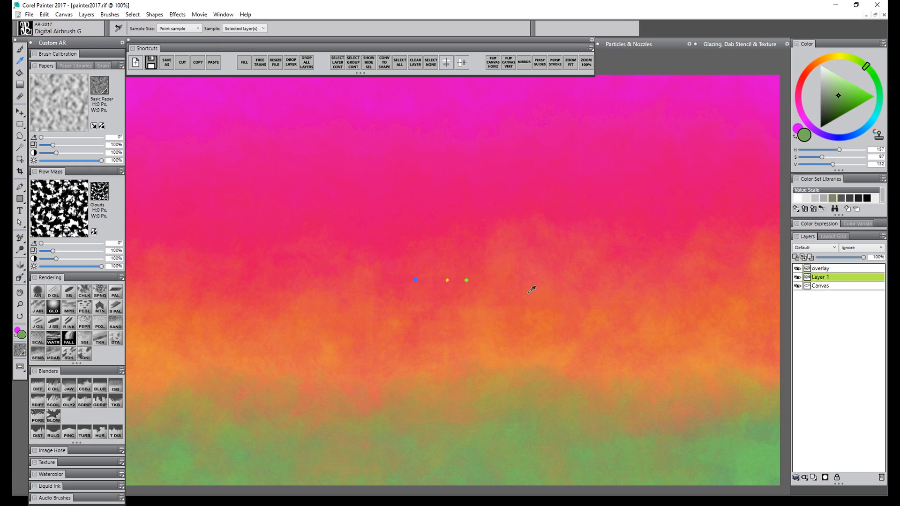
pyautogui.moveTo(531, 290); pyautogui.dragTo(536, 350)
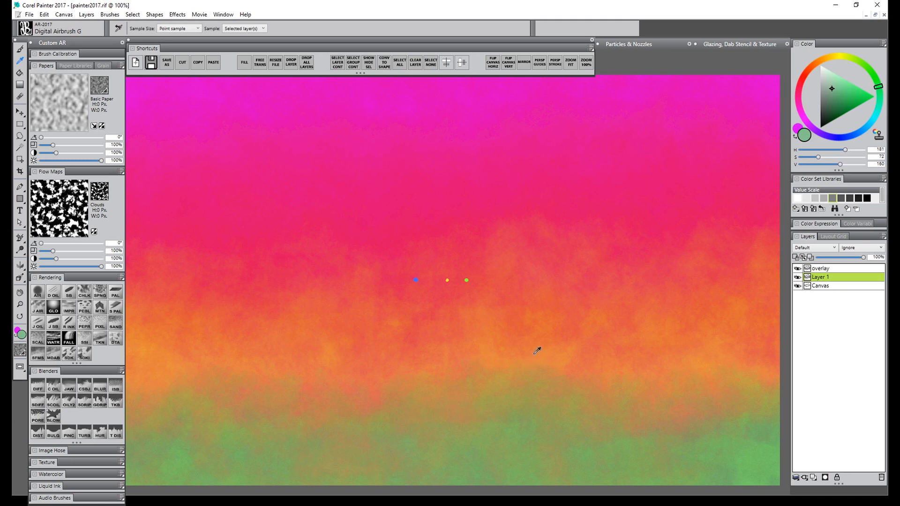
pyautogui.click(797, 268)
pyautogui.moveTo(556, 362); pyautogui.dragTo(551, 365)
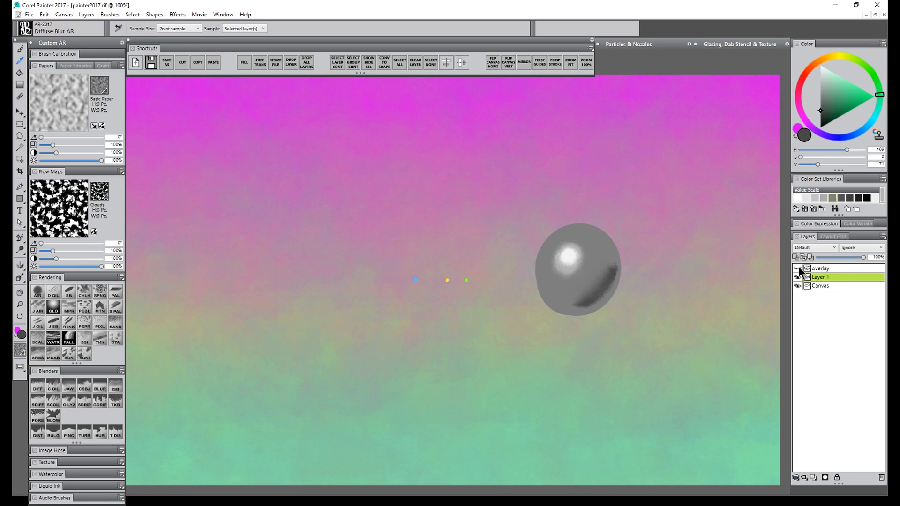
# Sample the ball's base color from Layer 1 beneath the overlay, and toggle the overlay layer's visibility to compare the ball's colors.
pyautogui.click(797, 269)
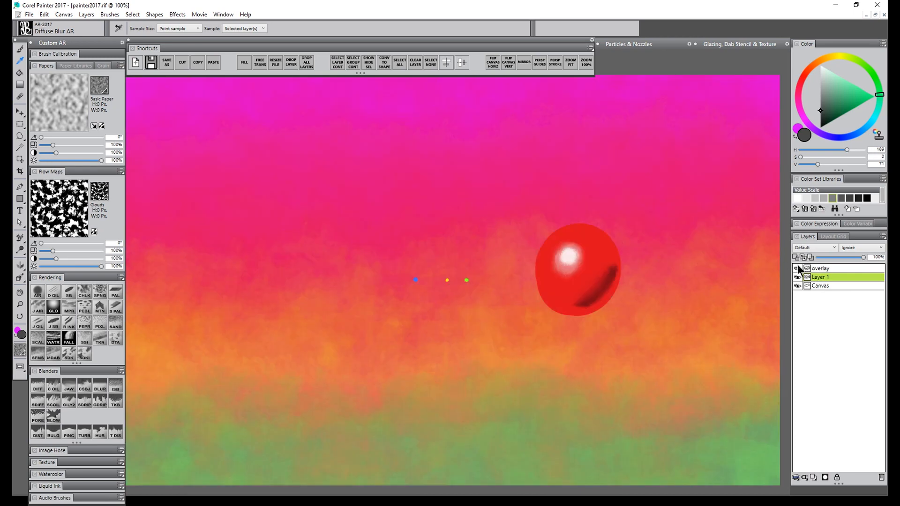
pyautogui.click(601, 247)
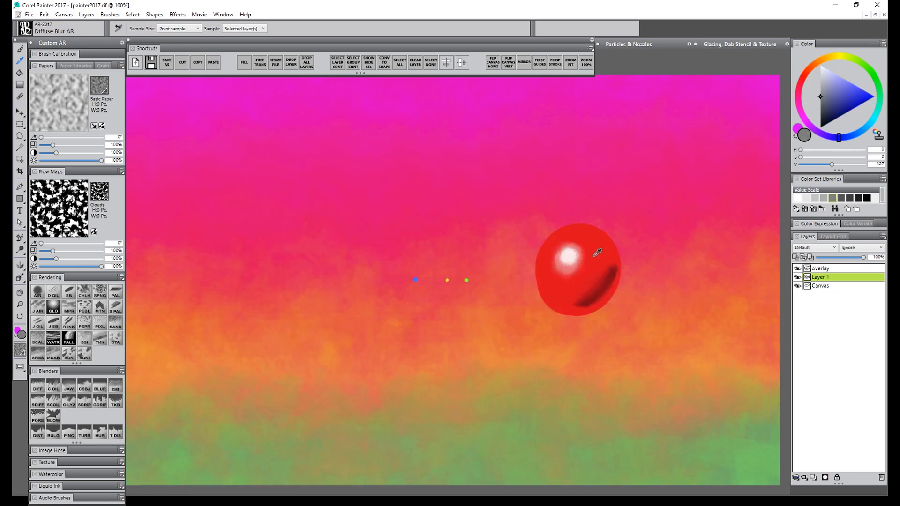
pyautogui.click(797, 269)
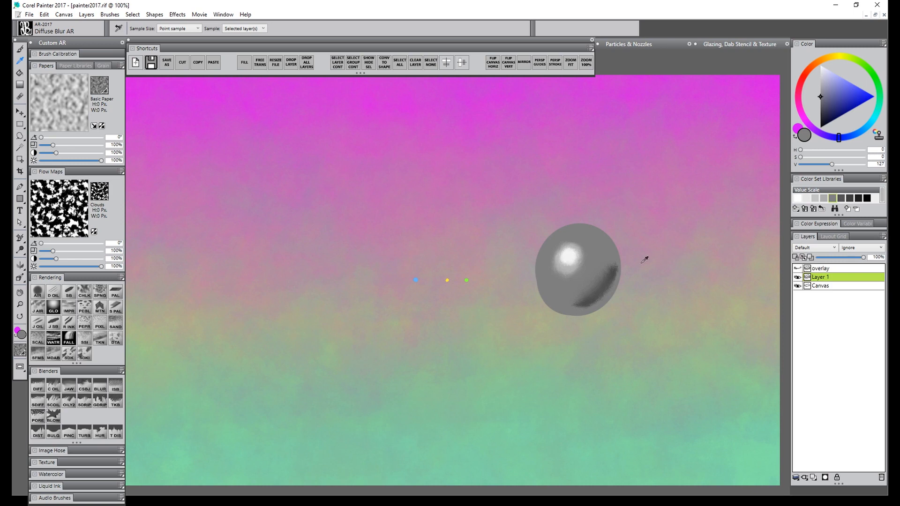
pyautogui.click(797, 268)
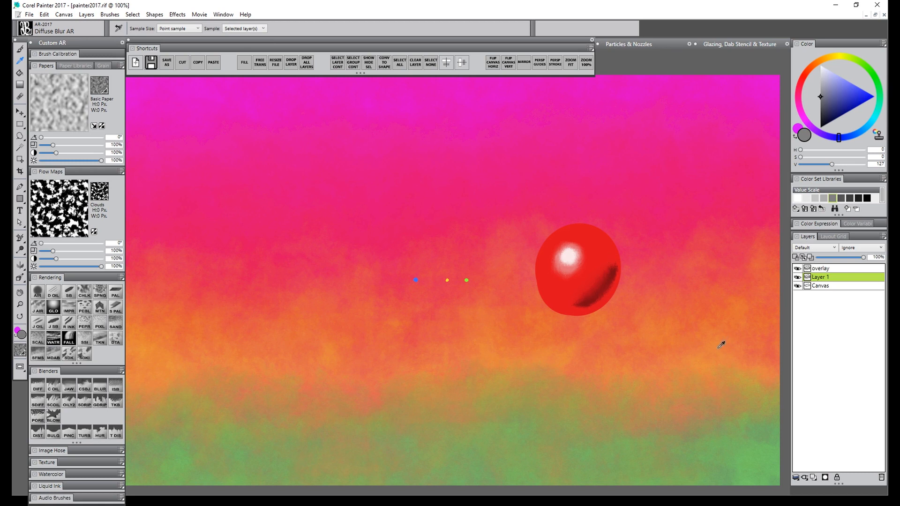
# Shade the ball on Layer 1 with the Digital Airbrush in lighter and darker grays, preserving the layer's transparency.
pyautogui.click(37, 291)
pyautogui.click(795, 257)
pyautogui.moveTo(562, 253); pyautogui.dragTo(555, 276)
pyautogui.click(816, 71)
pyautogui.moveTo(570, 230); pyautogui.dragTo(541, 289)
pyautogui.moveTo(563, 295)
pyautogui.mouseDown()
pyautogui.moveTo(598, 288)
pyautogui.moveTo(602, 249)
pyautogui.moveTo(582, 245)
pyautogui.moveTo(588, 240)
pyautogui.moveTo(591, 282)
pyautogui.moveTo(581, 284)
pyautogui.moveTo(588, 243)
pyautogui.moveTo(560, 242)
pyautogui.moveTo(548, 253)
pyautogui.moveTo(558, 289)
pyautogui.moveTo(569, 292)
pyautogui.moveTo(589, 259)
pyautogui.mouseUp()
pyautogui.keyDown('alt'); pyautogui.click(572, 258); pyautogui.keyUp('alt')
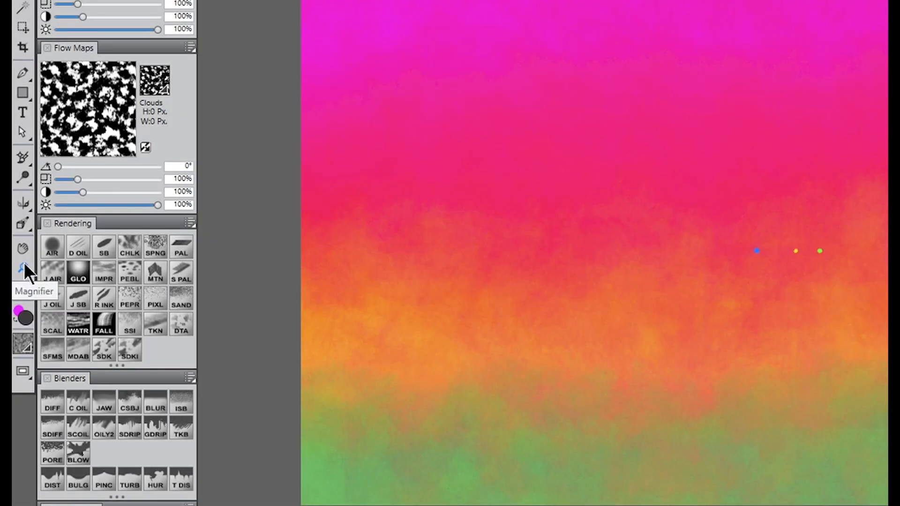
# Zoom the canvas around the colored dots and the ball with the Magnifier tool.
pyautogui.click(20, 304)
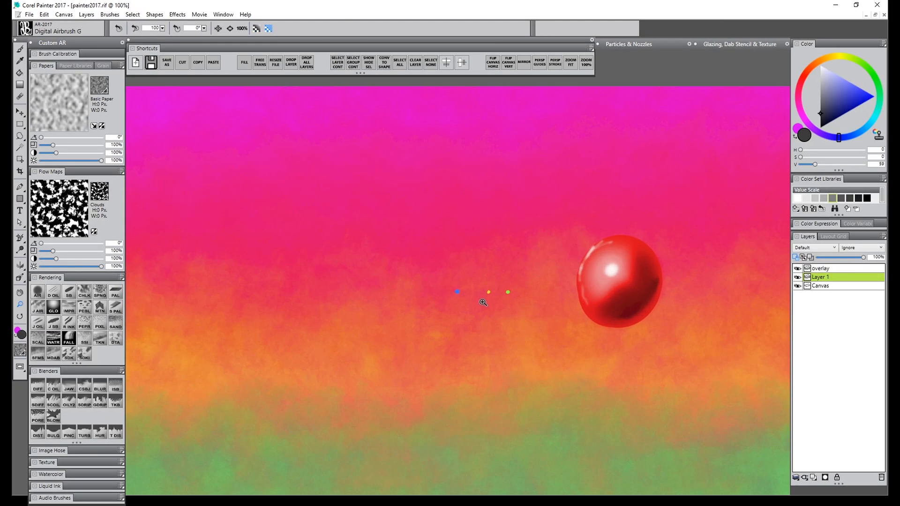
pyautogui.click(787, 264)
pyautogui.moveTo(483, 304)
pyautogui.mouseDown()
pyautogui.moveTo(505, 260)
pyautogui.moveTo(516, 292)
pyautogui.mouseUp()
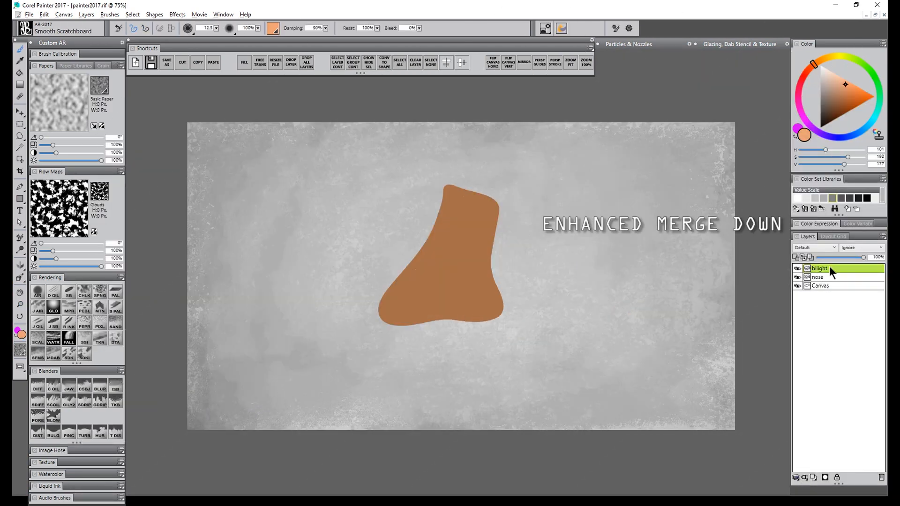
# Paint a small light orange highlight on the nose tip, and a black nostril on a new layer named nostril.
pyautogui.click(395, 298)
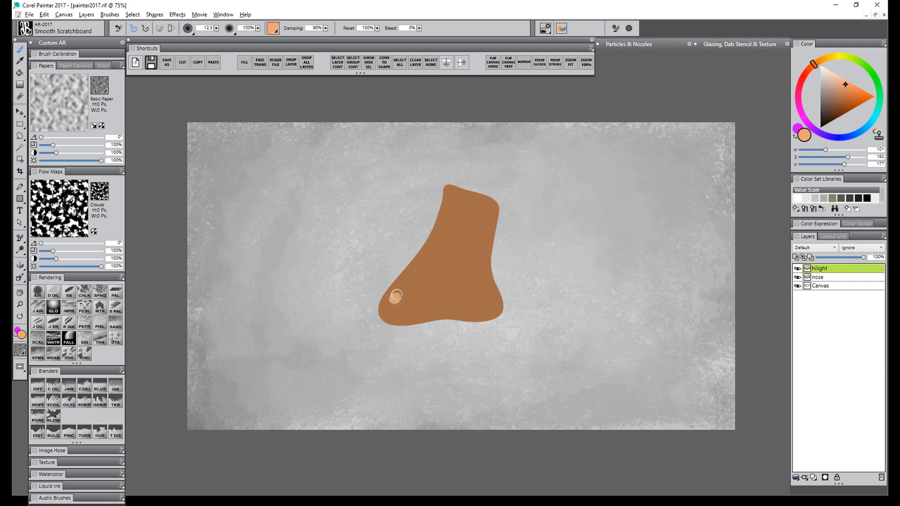
pyautogui.click(813, 477)
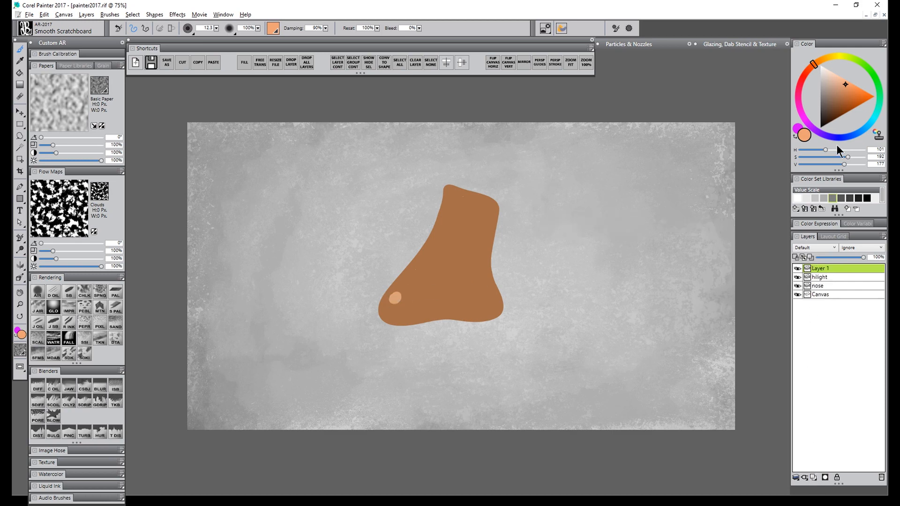
pyautogui.moveTo(825, 123); pyautogui.dragTo(814, 147)
pyautogui.moveTo(461, 311); pyautogui.dragTo(489, 312)
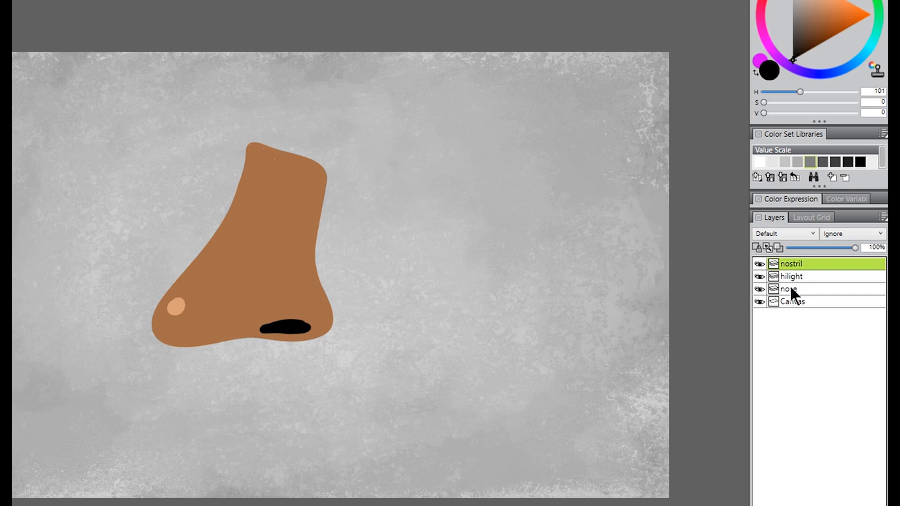
# Merge the hilight and nostril layers into the nose layer, and shift the merged nose slightly on the canvas.
pyautogui.click(794, 277)
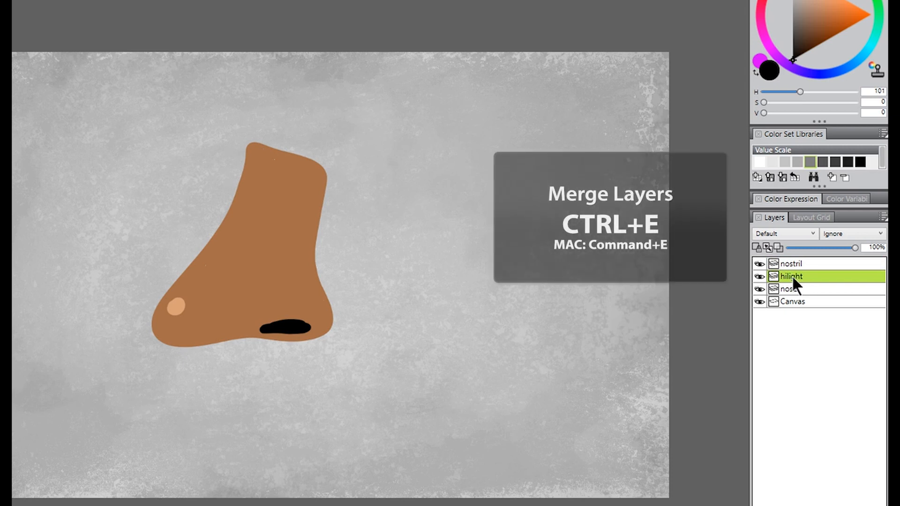
pyautogui.hotkey('ctrl', 'e')
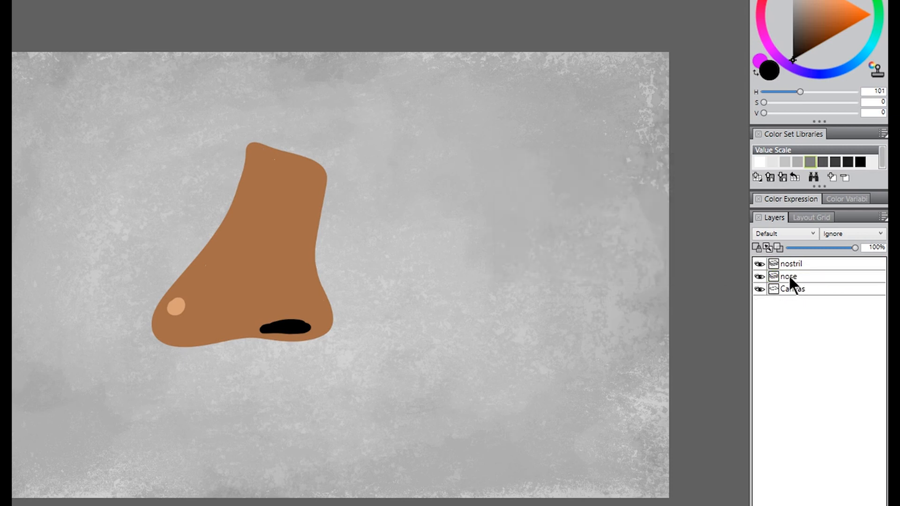
pyautogui.click(785, 275)
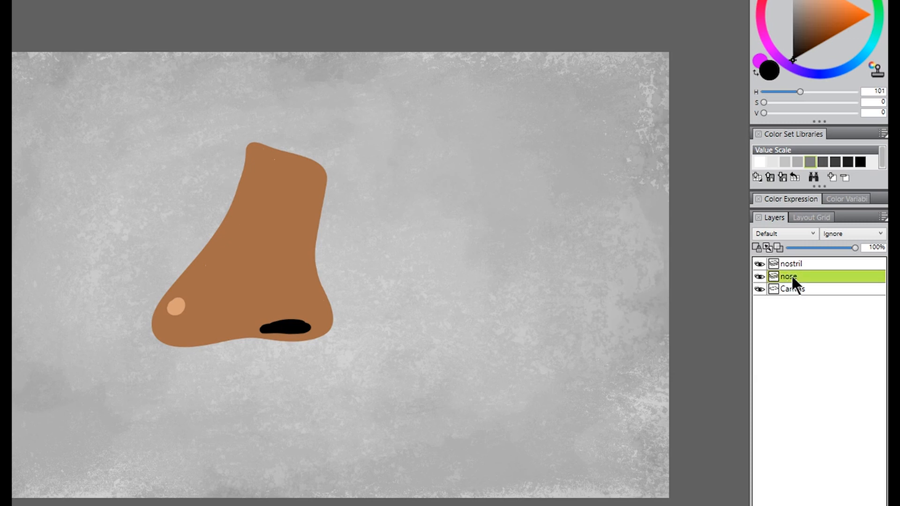
pyautogui.moveTo(791, 277); pyautogui.dragTo(789, 260)
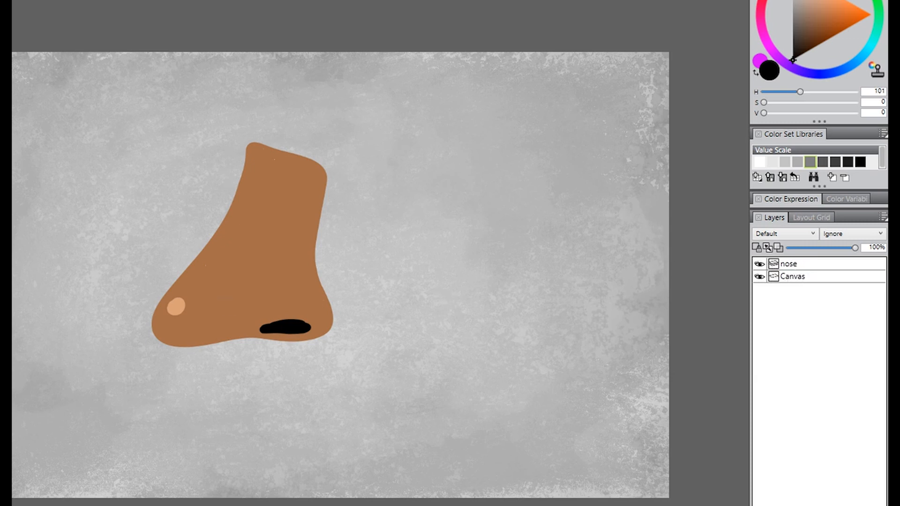
pyautogui.moveTo(291, 308); pyautogui.dragTo(317, 316)
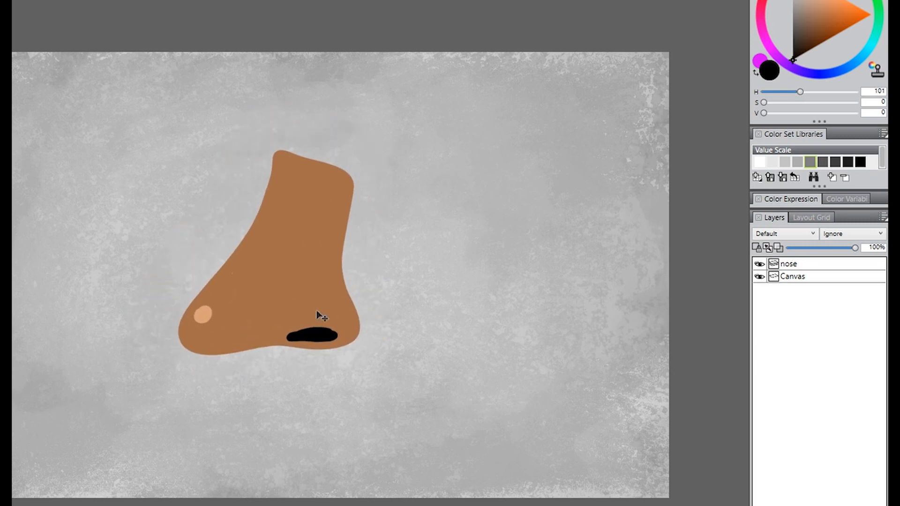
pyautogui.click(781, 263)
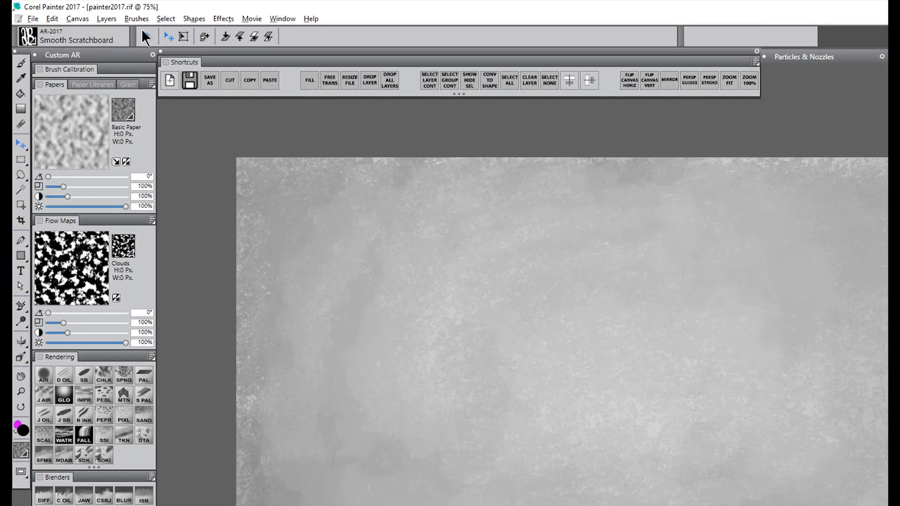
# View the brush selector's categories and variants, and display the Brush Selector Panel as a floating panel over the canvas.
pyautogui.click(29, 38)
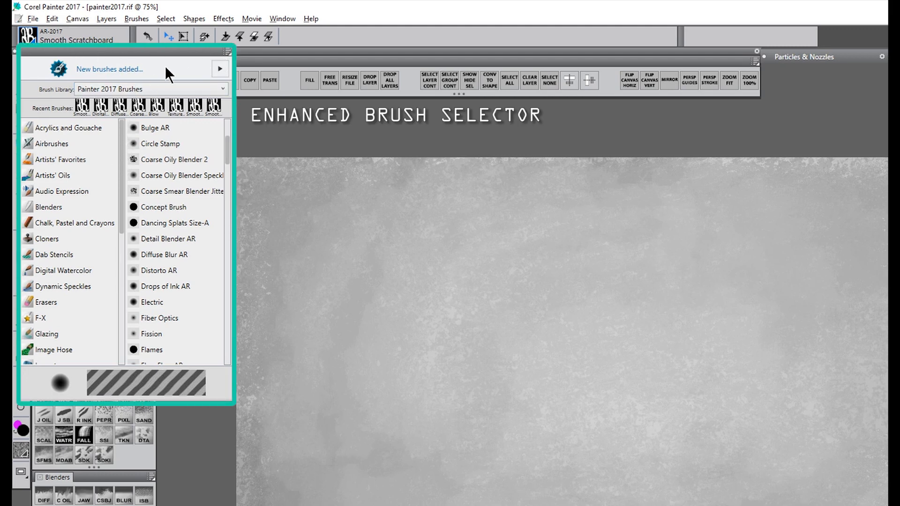
pyautogui.click(282, 19)
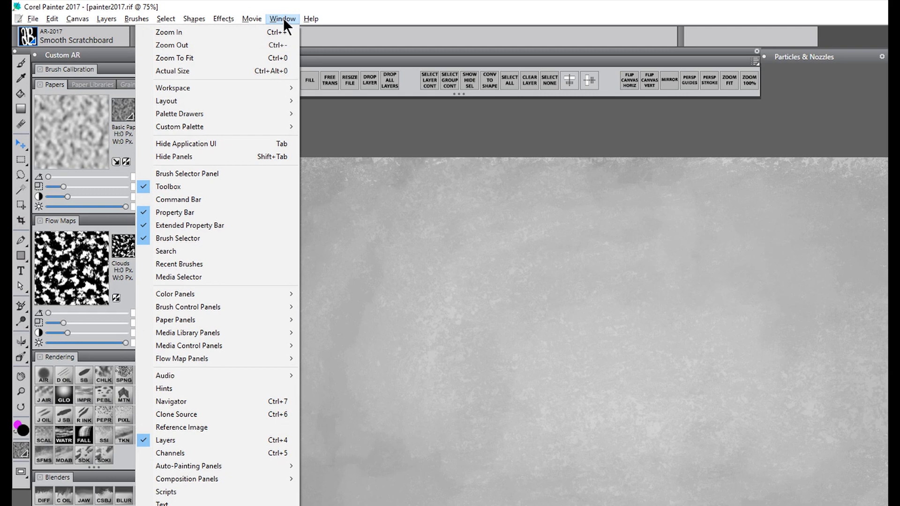
pyautogui.click(202, 173)
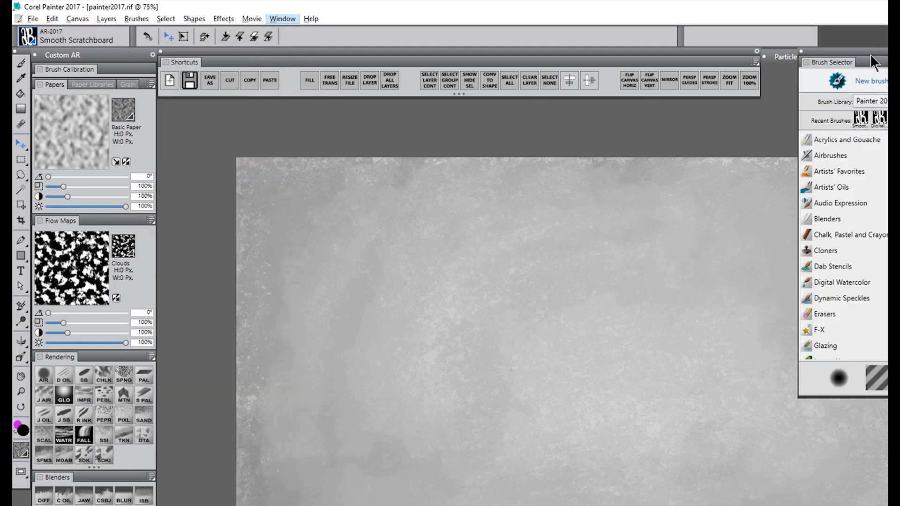
pyautogui.moveTo(872, 62)
pyautogui.mouseDown()
pyautogui.moveTo(471, 197)
pyautogui.moveTo(251, 133)
pyautogui.moveTo(252, 121)
pyautogui.mouseUp()
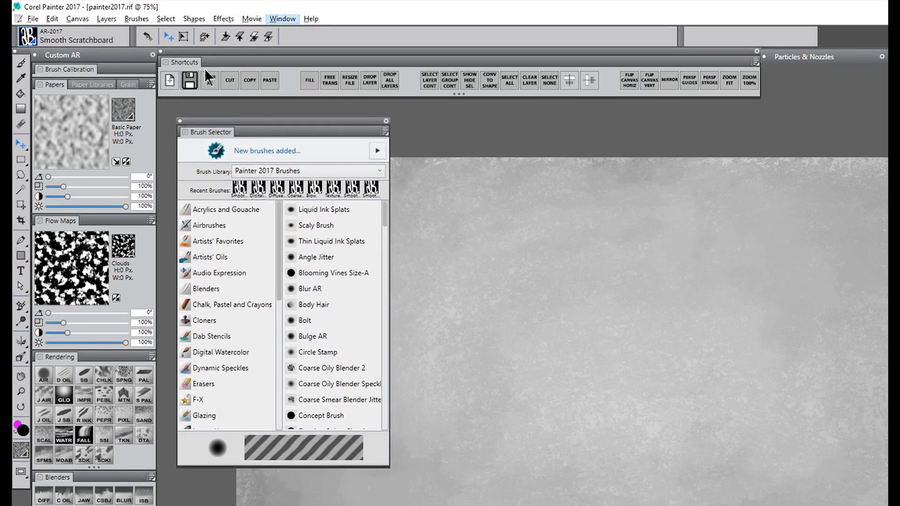
# Move the floating Brush Selector panel up beside the palettes and enlarge it so that more categories and variants fit.
pyautogui.click(31, 39)
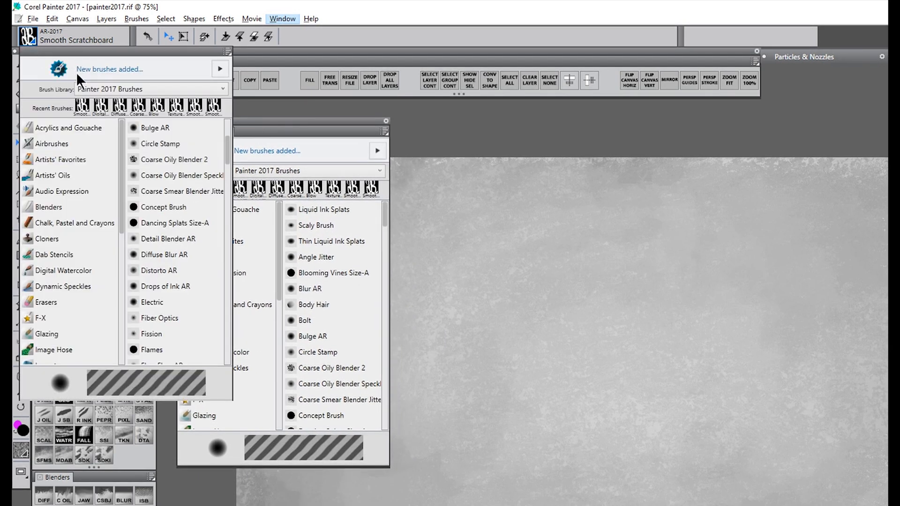
pyautogui.click(289, 10)
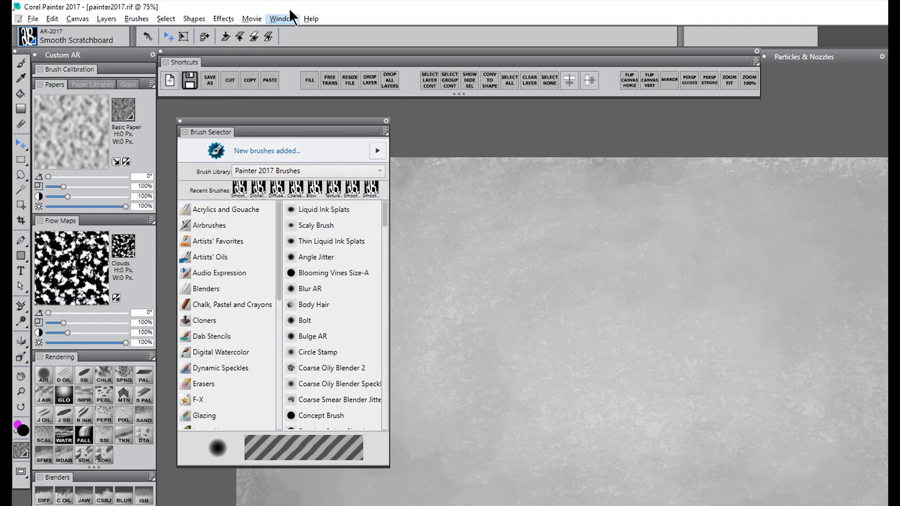
pyautogui.moveTo(315, 125); pyautogui.dragTo(306, 113)
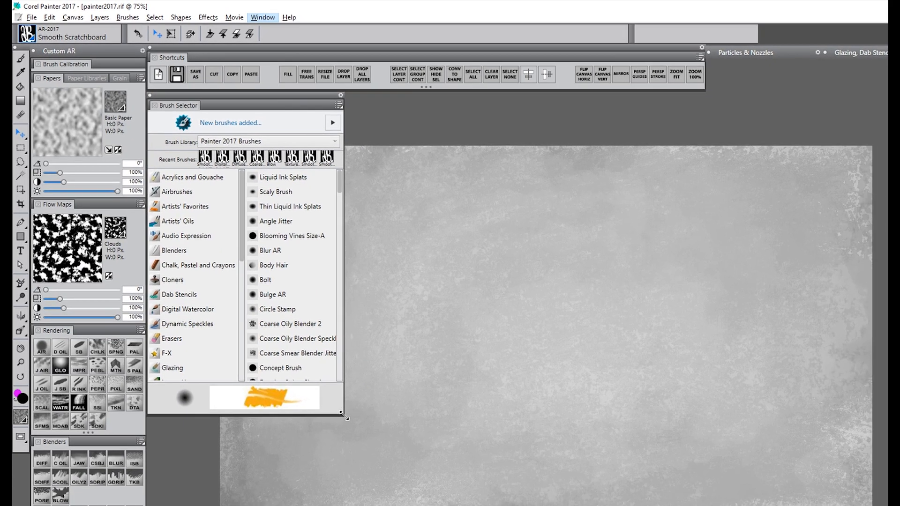
pyautogui.moveTo(373, 451); pyautogui.dragTo(466, 505)
pyautogui.moveTo(366, 420); pyautogui.dragTo(394, 454)
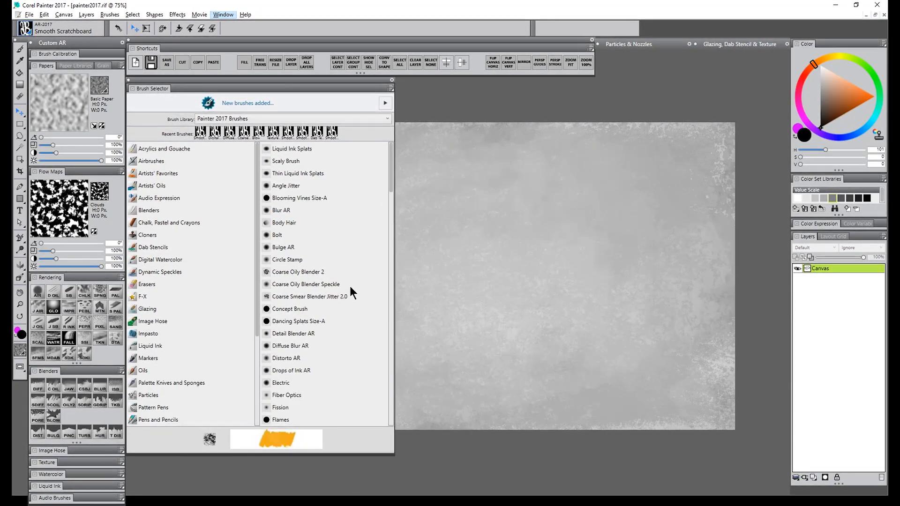
# View the list of available brush libraries, keeping Painter 2017 Brushes as the current library.
pyautogui.click(260, 117)
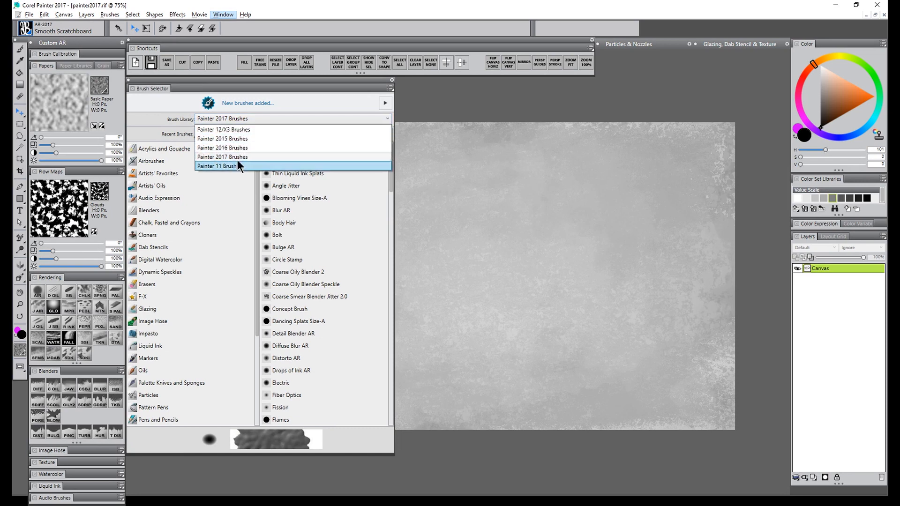
pyautogui.click(239, 158)
pyautogui.click(258, 119)
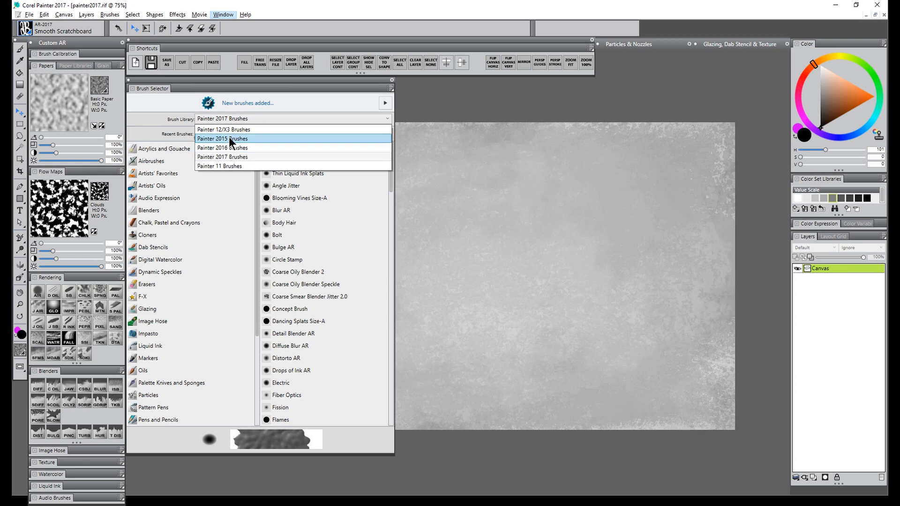
pyautogui.click(263, 86)
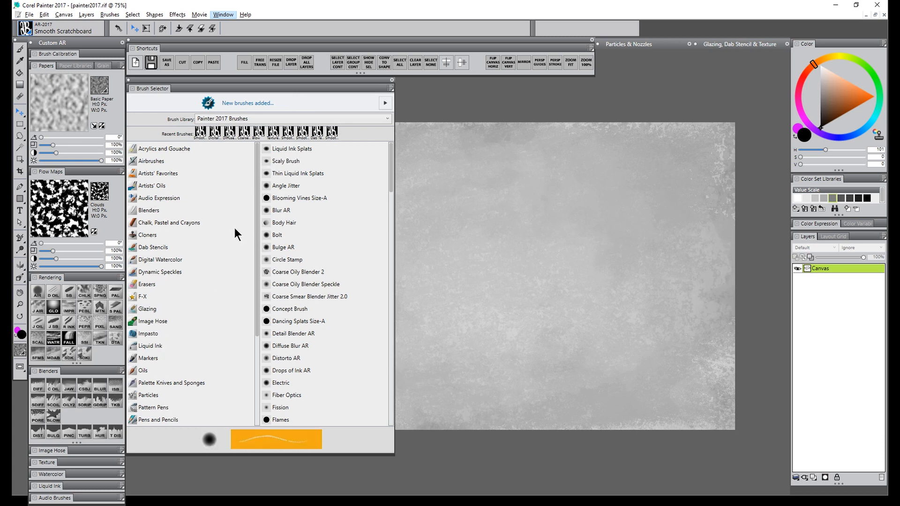
# Paint dark test strokes near the canvas's center with the Oily Bristle and Real Oils Short variants from Artists' Oils.
pyautogui.click(155, 186)
pyautogui.click(287, 186)
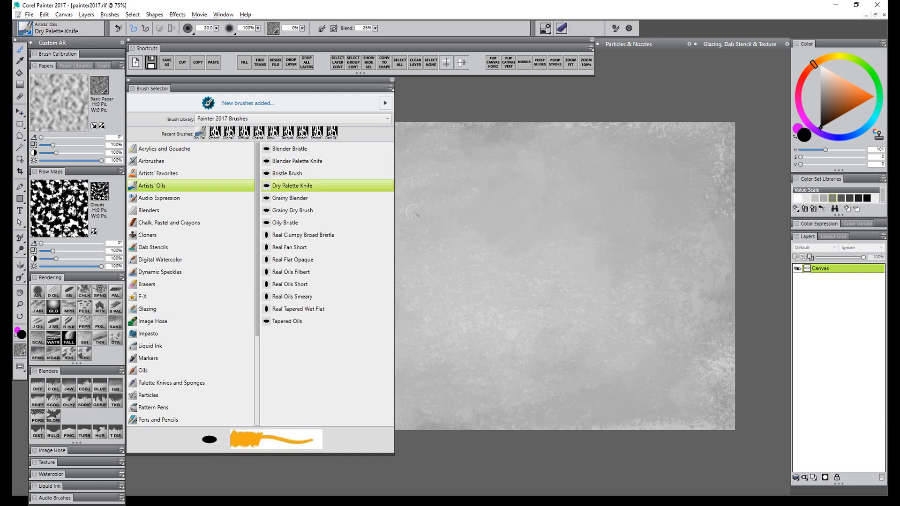
pyautogui.click(285, 223)
pyautogui.moveTo(523, 190)
pyautogui.mouseDown()
pyautogui.moveTo(482, 236)
pyautogui.moveTo(555, 212)
pyautogui.moveTo(539, 263)
pyautogui.mouseUp()
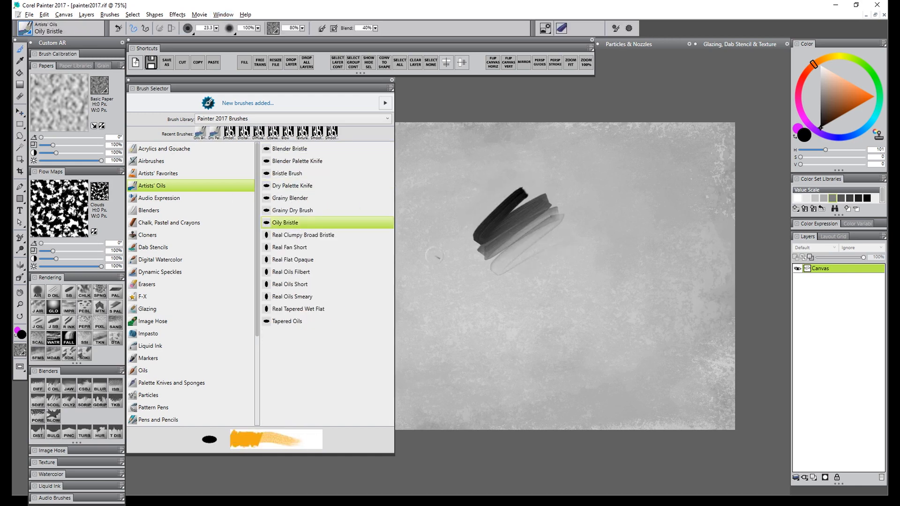
pyautogui.click(290, 284)
pyautogui.moveTo(567, 228)
pyautogui.mouseDown()
pyautogui.moveTo(559, 257)
pyautogui.moveTo(565, 281)
pyautogui.mouseUp()
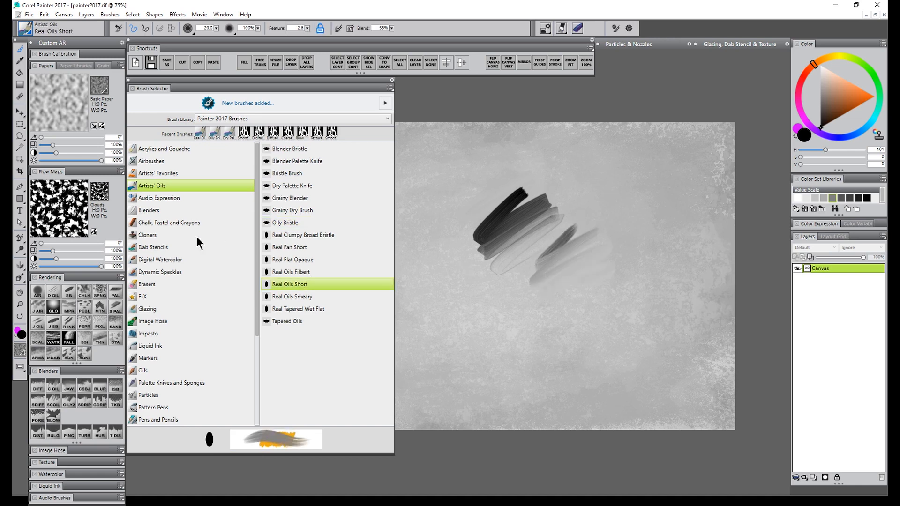
# Paint over the dark strokes with the Digital Watercolor Broad Water Brush, and try selecting Spatter Water 2 and Stencil Flow Map - Grainy.
pyautogui.click(195, 259)
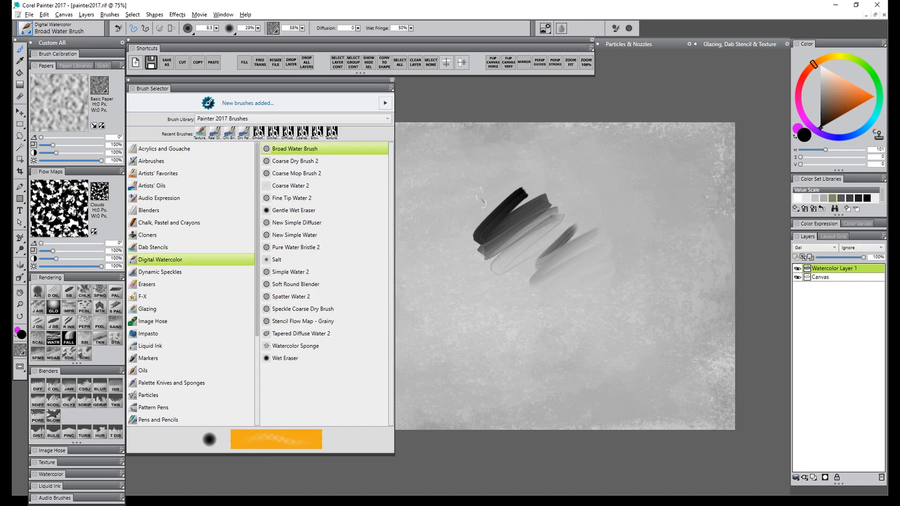
pyautogui.moveTo(492, 186)
pyautogui.mouseDown()
pyautogui.moveTo(475, 242)
pyautogui.moveTo(534, 262)
pyautogui.moveTo(598, 246)
pyautogui.moveTo(562, 211)
pyautogui.moveTo(611, 216)
pyautogui.moveTo(578, 265)
pyautogui.moveTo(559, 282)
pyautogui.mouseUp()
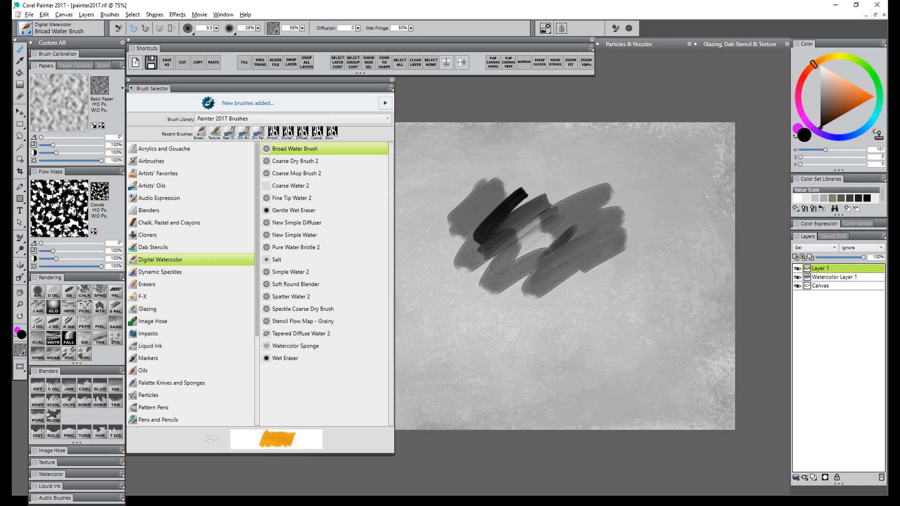
pyautogui.click(27, 29)
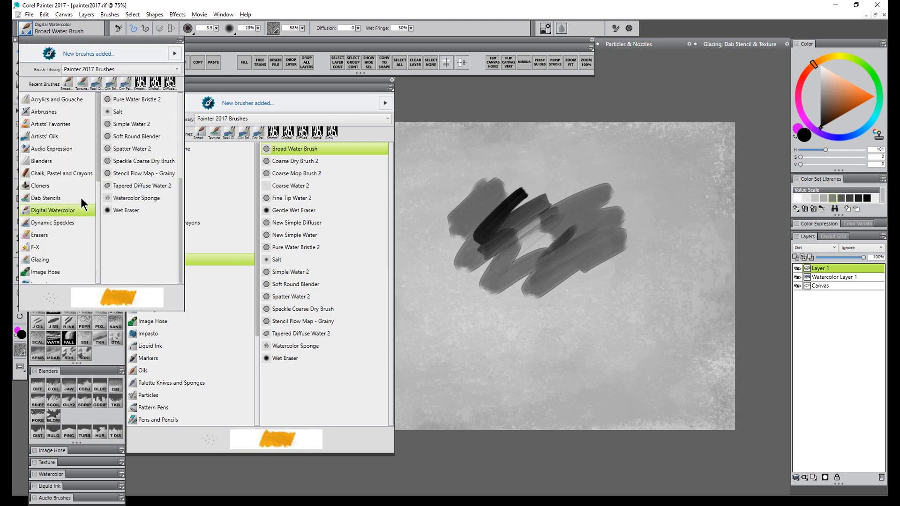
pyautogui.click(135, 147)
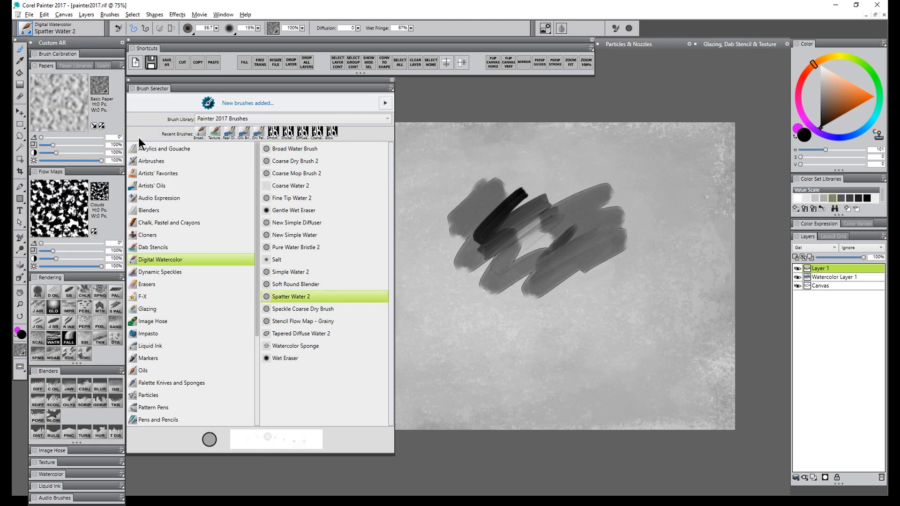
pyautogui.click(27, 31)
pyautogui.click(135, 173)
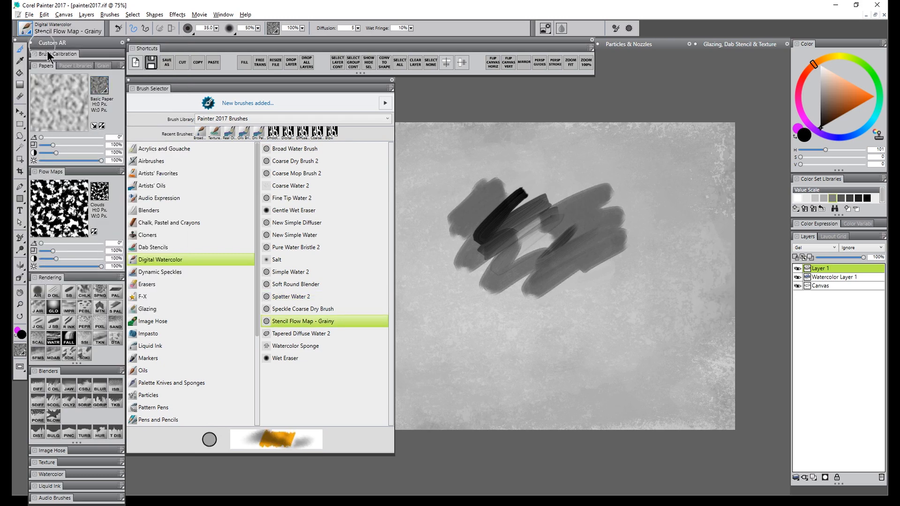
# Paint test strokes with the Fine Tip Water 2, Spatter Water 2, Stencil Flow Map - Grainy and Tapered Diffuse Water 2 variants.
pyautogui.click(294, 197)
pyautogui.moveTo(467, 158); pyautogui.dragTo(489, 185)
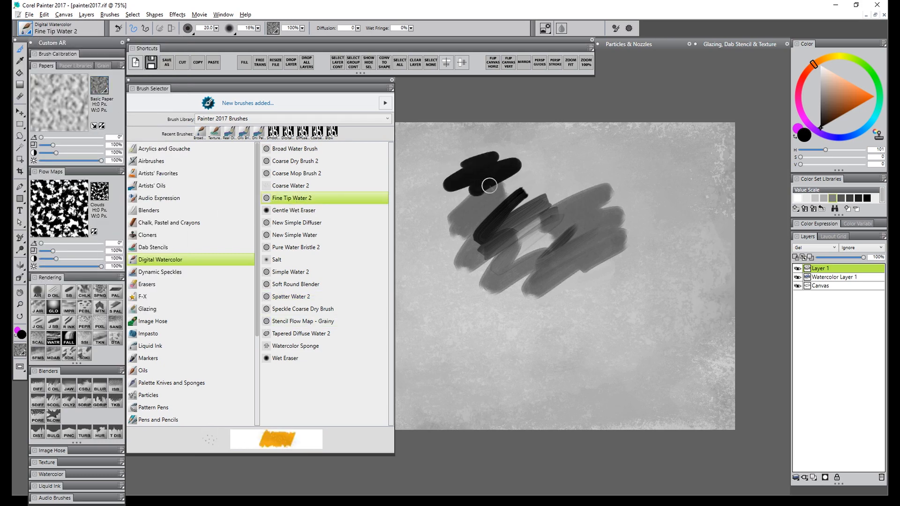
pyautogui.click(291, 296)
pyautogui.moveTo(577, 225); pyautogui.dragTo(651, 276)
pyautogui.click(310, 321)
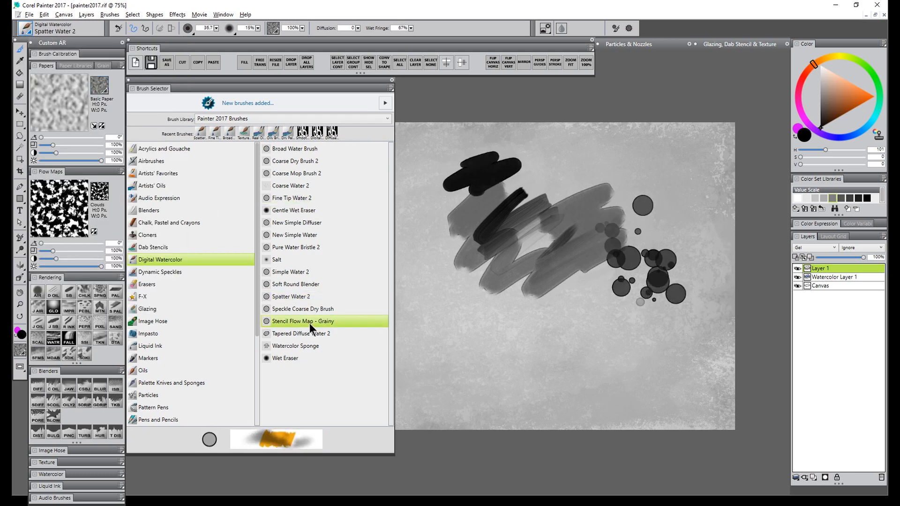
pyautogui.moveTo(468, 323); pyautogui.dragTo(595, 370)
pyautogui.click(301, 333)
pyautogui.moveTo(614, 324); pyautogui.dragTo(630, 328)
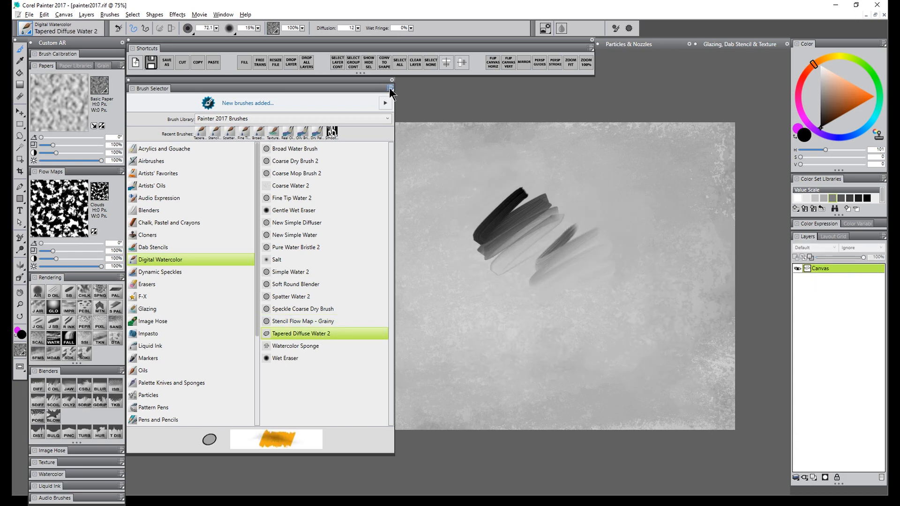
# View the Brush Selector panel's options, including the category and variant display choices.
pyautogui.click(390, 88)
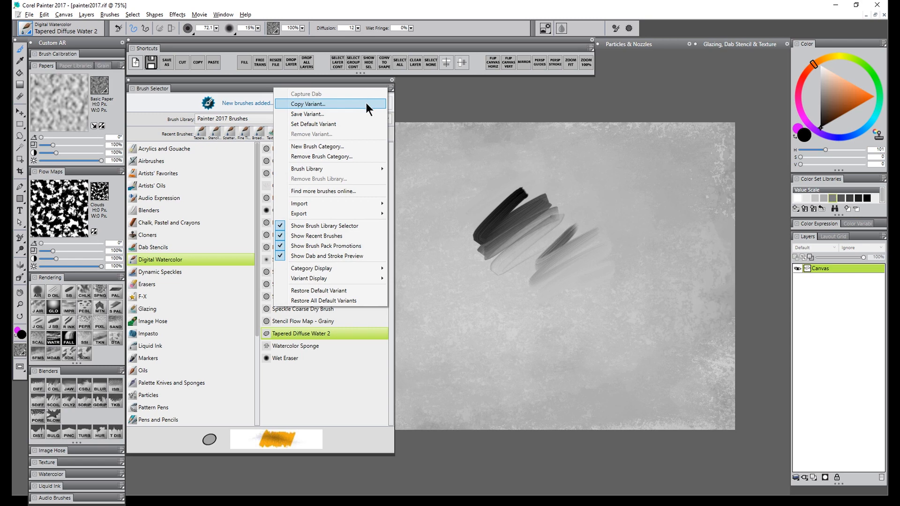
pyautogui.moveTo(347, 268)
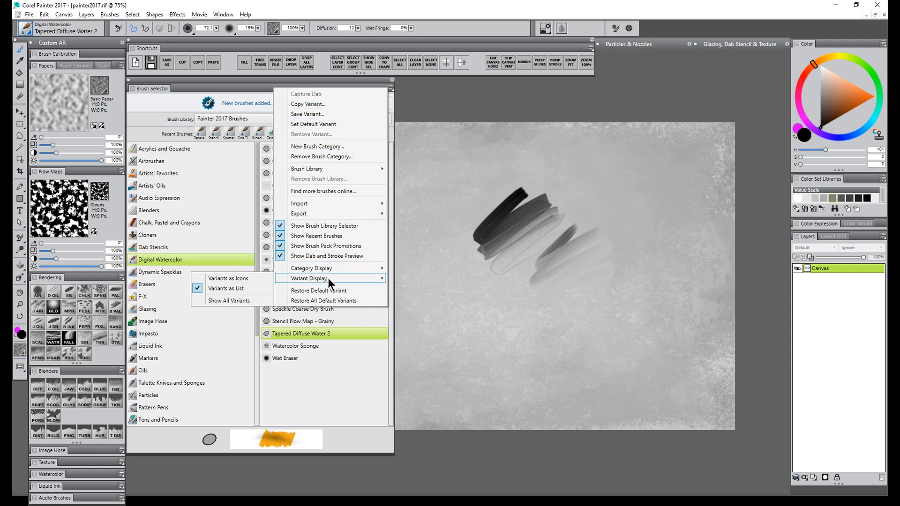
pyautogui.click(336, 83)
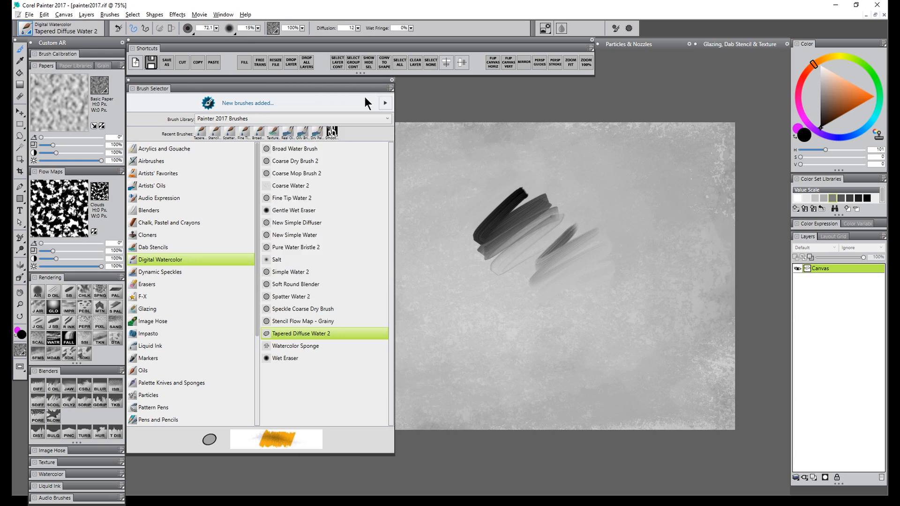
# Apply the Palette Drawer option to the Brush Selector panel and reposition the panel over the workspace.
pyautogui.click(392, 79)
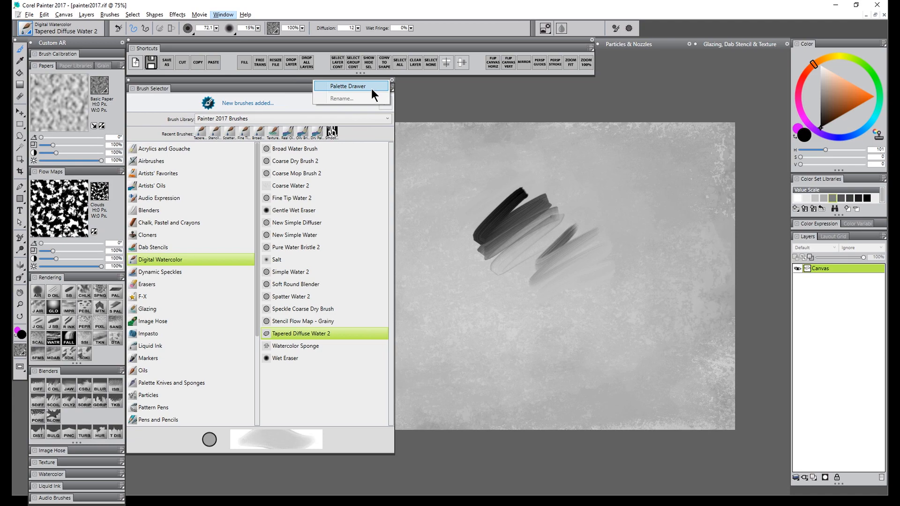
pyautogui.click(369, 87)
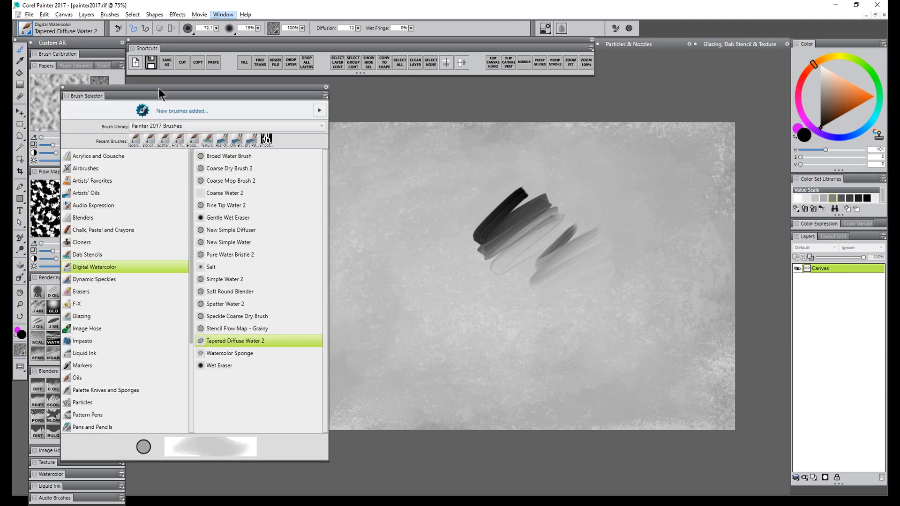
pyautogui.moveTo(158, 88); pyautogui.dragTo(245, 95)
pyautogui.moveTo(170, 102)
pyautogui.mouseDown()
pyautogui.moveTo(186, 103)
pyautogui.moveTo(184, 79)
pyautogui.moveTo(87, 77)
pyautogui.moveTo(66, 121)
pyautogui.moveTo(63, 267)
pyautogui.moveTo(78, 81)
pyautogui.moveTo(214, 128)
pyautogui.moveTo(201, 111)
pyautogui.mouseUp()
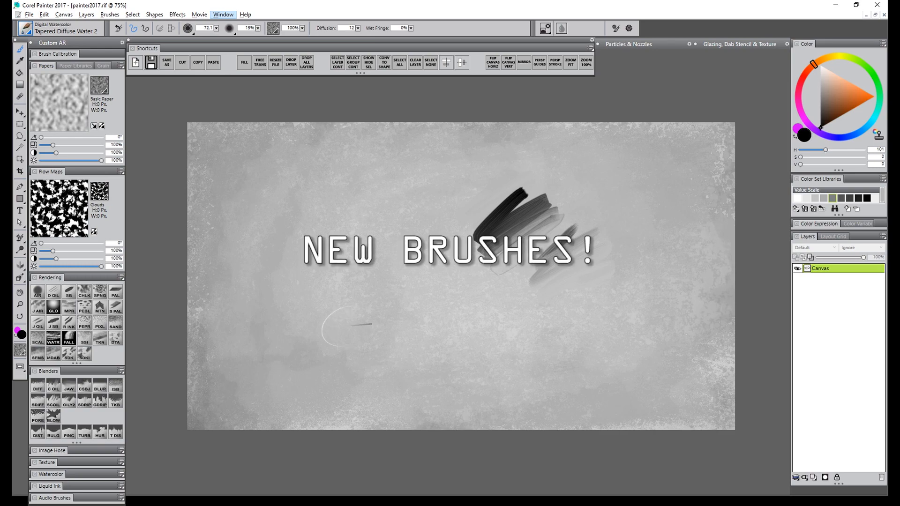
# Browse the brush categories and choose the Flat variant from the Glazing category.
pyautogui.click(25, 28)
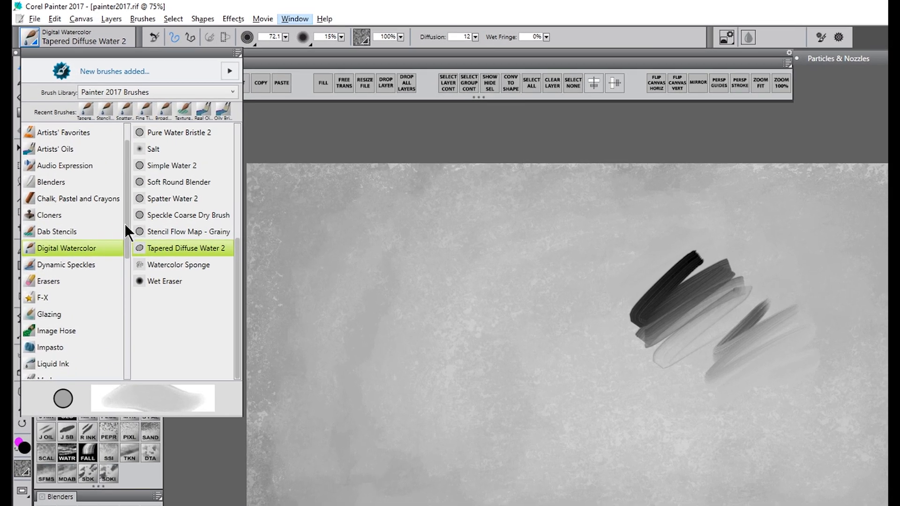
pyautogui.scroll(-1, 73, 165)
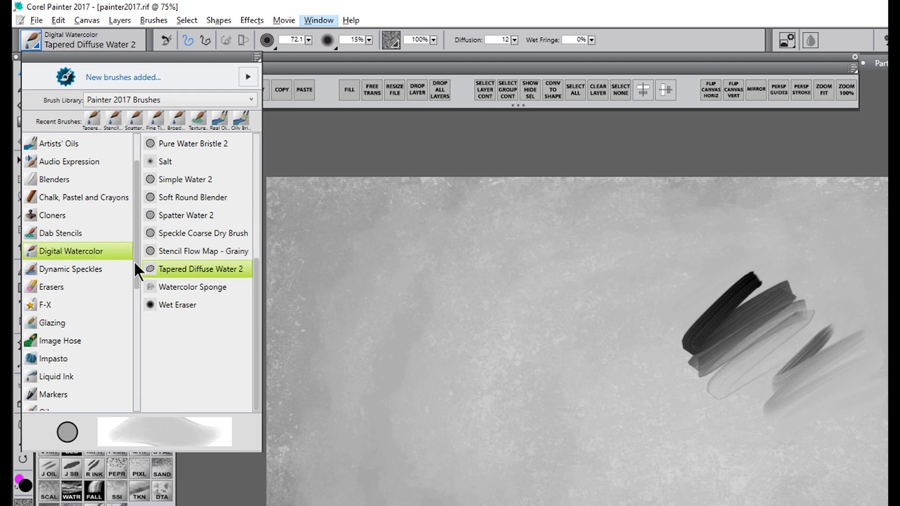
pyautogui.scroll(-5, 135, 269)
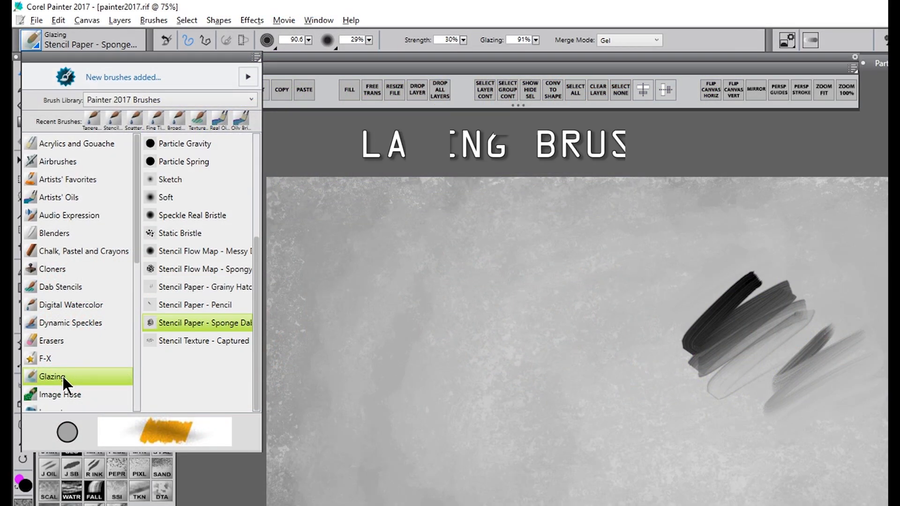
pyautogui.scroll(2, 257, 181)
pyautogui.click(167, 179)
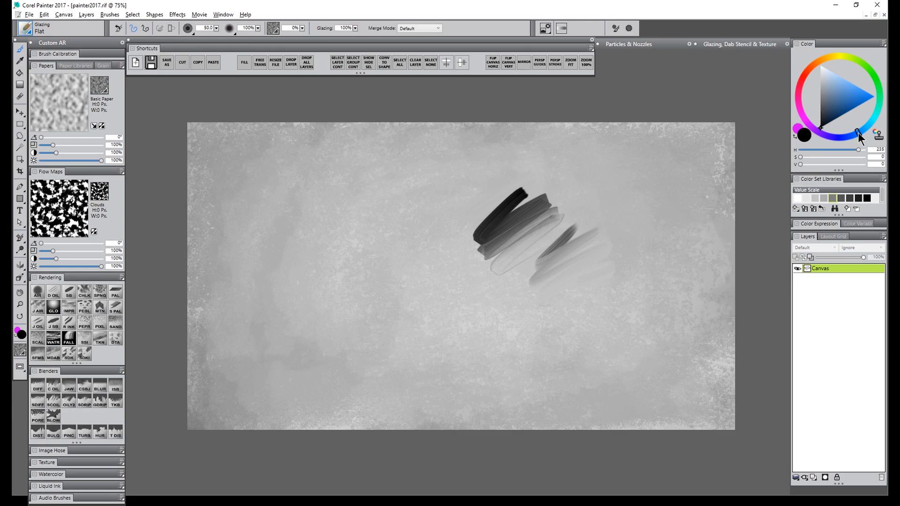
# Set the color to a saturated blue and glaze over the dark oil strokes and along two diagonal trails on the canvas.
pyautogui.click(866, 100)
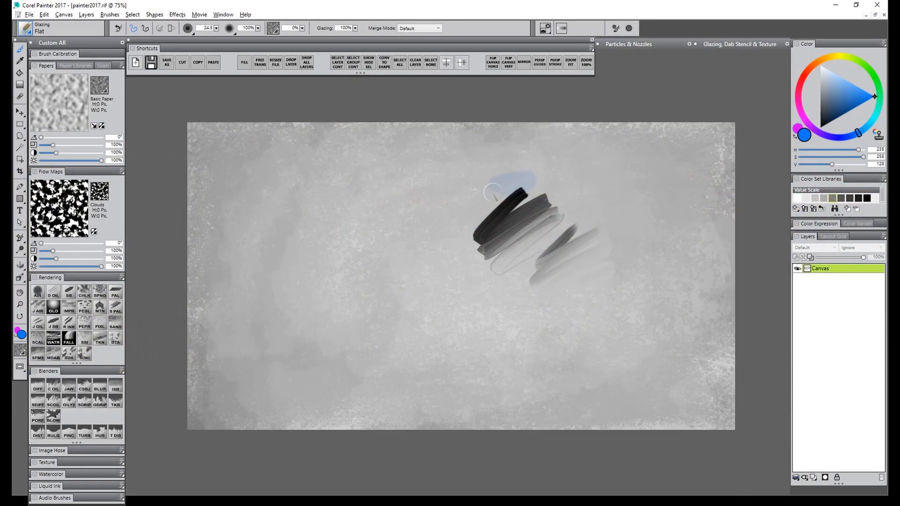
pyautogui.moveTo(498, 194)
pyautogui.mouseDown()
pyautogui.moveTo(499, 229)
pyautogui.moveTo(521, 267)
pyautogui.moveTo(519, 178)
pyautogui.moveTo(488, 188)
pyautogui.moveTo(510, 228)
pyautogui.moveTo(513, 269)
pyautogui.moveTo(513, 180)
pyautogui.moveTo(492, 196)
pyautogui.moveTo(537, 236)
pyautogui.moveTo(515, 286)
pyautogui.moveTo(506, 201)
pyautogui.moveTo(511, 241)
pyautogui.moveTo(471, 283)
pyautogui.mouseUp()
pyautogui.moveTo(269, 168)
pyautogui.mouseDown()
pyautogui.moveTo(227, 246)
pyautogui.moveTo(268, 180)
pyautogui.moveTo(257, 244)
pyautogui.moveTo(287, 226)
pyautogui.moveTo(291, 237)
pyautogui.moveTo(274, 308)
pyautogui.moveTo(331, 330)
pyautogui.moveTo(367, 314)
pyautogui.mouseUp()
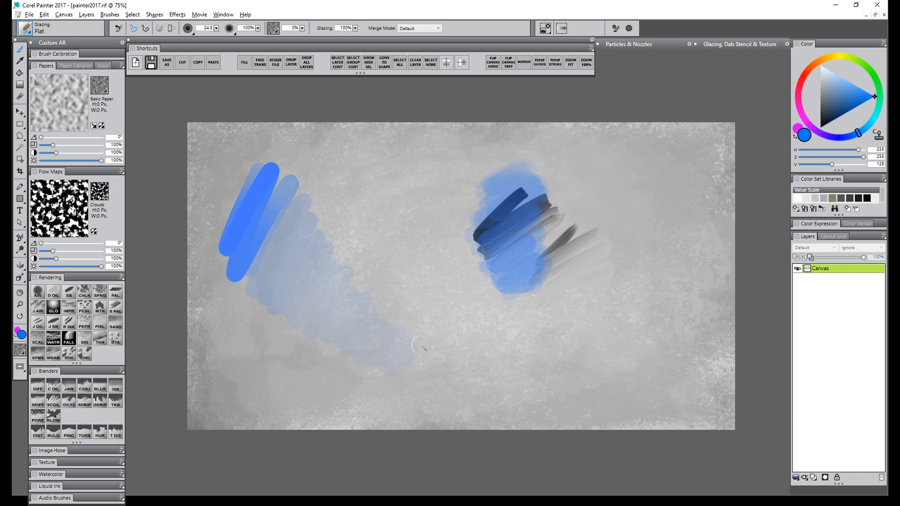
pyautogui.moveTo(356, 152)
pyautogui.mouseDown()
pyautogui.moveTo(364, 194)
pyautogui.moveTo(375, 188)
pyautogui.moveTo(357, 221)
pyautogui.moveTo(390, 199)
pyautogui.moveTo(378, 241)
pyautogui.moveTo(397, 243)
pyautogui.moveTo(393, 272)
pyautogui.moveTo(424, 281)
pyautogui.moveTo(421, 302)
pyautogui.moveTo(450, 292)
pyautogui.moveTo(440, 321)
pyautogui.moveTo(476, 312)
pyautogui.moveTo(477, 343)
pyautogui.moveTo(524, 341)
pyautogui.mouseUp()
# Set the color to orange-red and glaze over the leftmost blue trail and down the right side of the canvas.
pyautogui.click(808, 68)
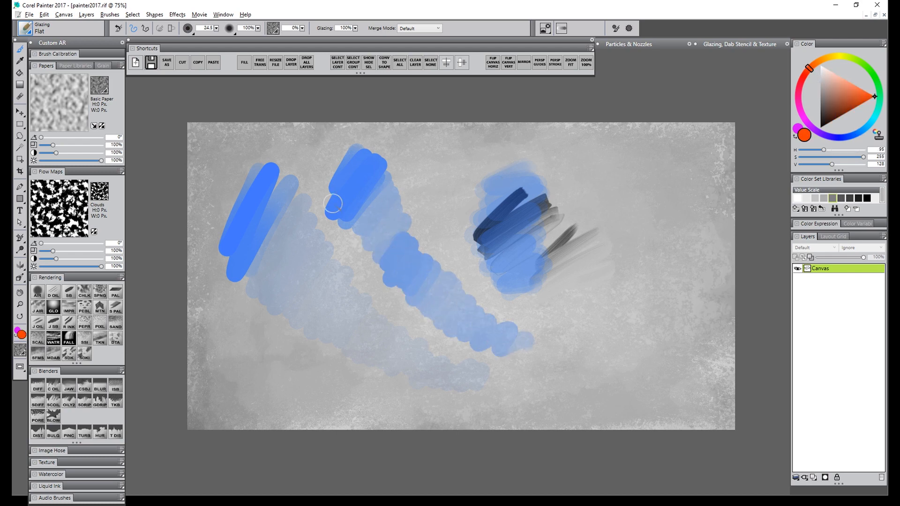
pyautogui.moveTo(252, 160)
pyautogui.mouseDown()
pyautogui.moveTo(230, 216)
pyautogui.moveTo(266, 201)
pyautogui.moveTo(273, 244)
pyautogui.moveTo(261, 191)
pyautogui.moveTo(229, 218)
pyautogui.moveTo(274, 200)
pyautogui.moveTo(255, 254)
pyautogui.moveTo(295, 240)
pyautogui.moveTo(286, 300)
pyautogui.mouseUp()
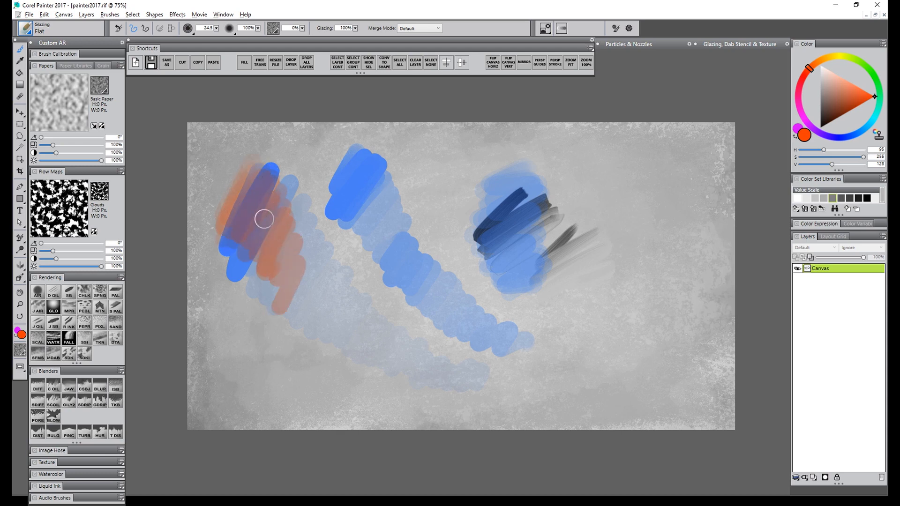
pyautogui.moveTo(261, 262)
pyautogui.mouseDown()
pyautogui.moveTo(303, 251)
pyautogui.moveTo(287, 308)
pyautogui.moveTo(338, 282)
pyautogui.moveTo(328, 328)
pyautogui.moveTo(367, 323)
pyautogui.moveTo(366, 357)
pyautogui.moveTo(424, 376)
pyautogui.mouseUp()
pyautogui.moveTo(294, 253)
pyautogui.mouseDown()
pyautogui.moveTo(311, 290)
pyautogui.moveTo(403, 360)
pyautogui.mouseUp()
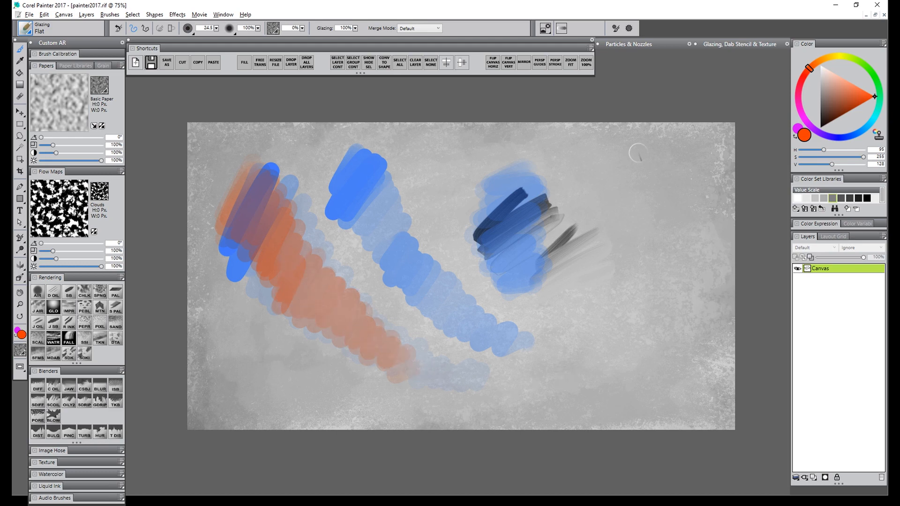
pyautogui.moveTo(584, 186)
pyautogui.mouseDown()
pyautogui.moveTo(670, 171)
pyautogui.moveTo(659, 187)
pyautogui.moveTo(590, 220)
pyautogui.moveTo(670, 253)
pyautogui.moveTo(609, 279)
pyautogui.moveTo(626, 328)
pyautogui.moveTo(654, 359)
pyautogui.moveTo(580, 402)
pyautogui.moveTo(516, 408)
pyautogui.mouseUp()
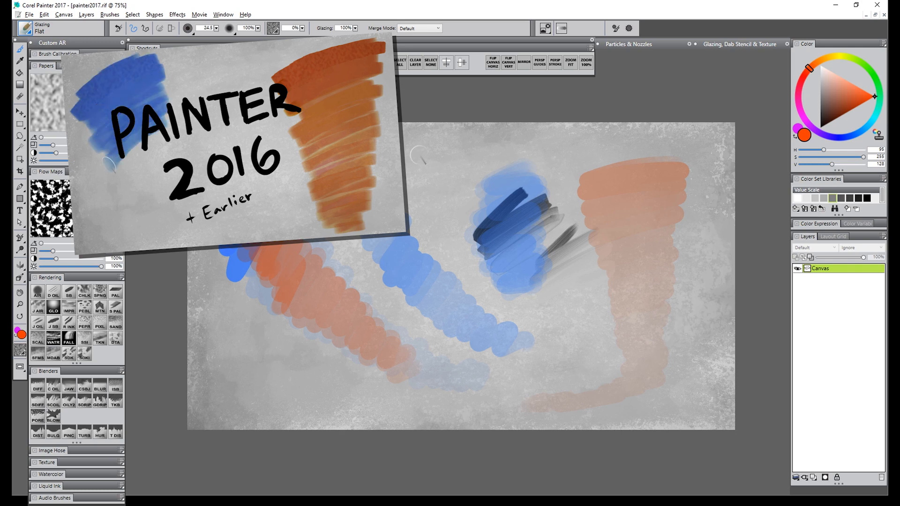
# Reduce the brush size to 9.6 and paint a narrow tapering orange trail between the blue areas.
pyautogui.press('[')
pyautogui.press('[')
pyautogui.press('[')
pyautogui.moveTo(417, 156)
pyautogui.mouseDown()
pyautogui.moveTo(440, 167)
pyautogui.moveTo(414, 191)
pyautogui.moveTo(455, 195)
pyautogui.moveTo(431, 220)
pyautogui.moveTo(457, 211)
pyautogui.moveTo(445, 256)
pyautogui.moveTo(469, 252)
pyautogui.moveTo(457, 268)
pyautogui.moveTo(482, 292)
pyautogui.mouseUp()
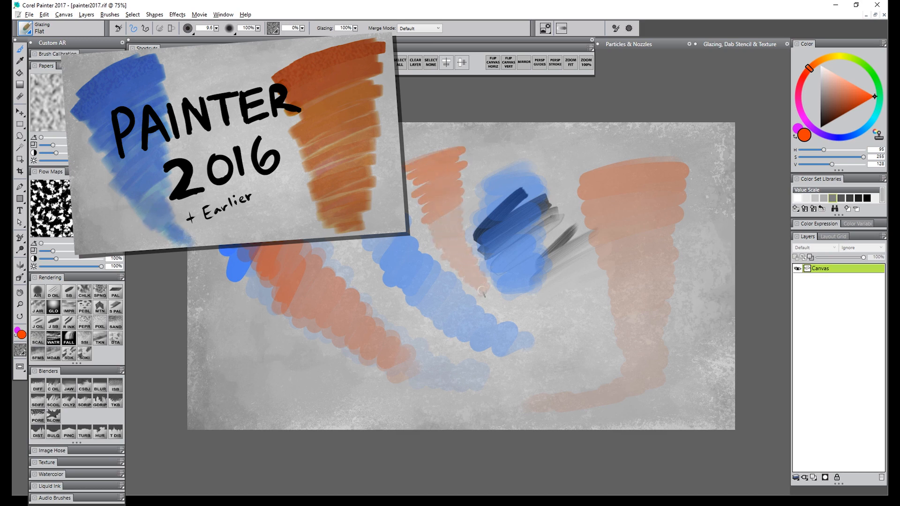
# Finish the narrow orange trail, switch to the Glazing category's Speckle Real Bristle variant, and paint orange bristle strokes across the blue areas.
pyautogui.moveTo(408, 162)
pyautogui.mouseDown()
pyautogui.moveTo(426, 159)
pyautogui.moveTo(415, 173)
pyautogui.moveTo(435, 175)
pyautogui.moveTo(431, 209)
pyautogui.moveTo(451, 221)
pyautogui.moveTo(446, 243)
pyautogui.moveTo(477, 270)
pyautogui.mouseUp()
pyautogui.click(24, 28)
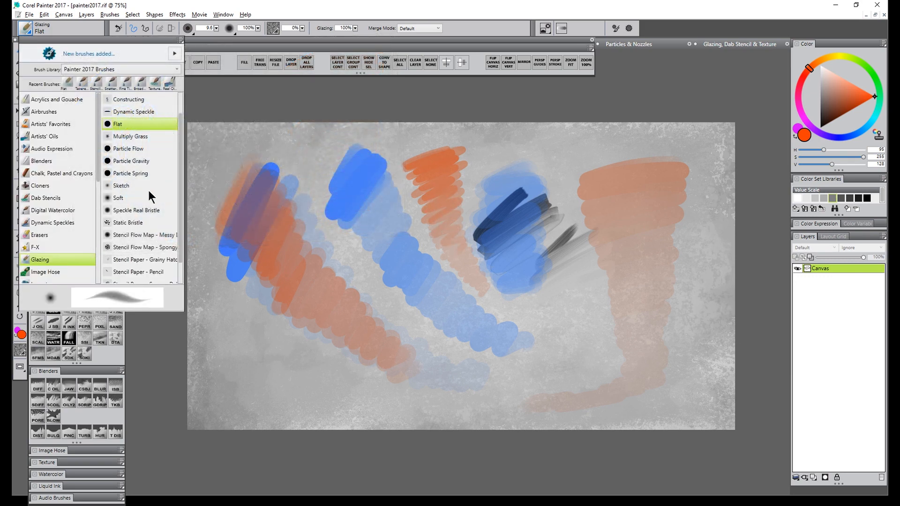
pyautogui.click(137, 160)
pyautogui.moveTo(296, 162)
pyautogui.mouseDown()
pyautogui.moveTo(304, 161)
pyautogui.moveTo(287, 210)
pyautogui.moveTo(293, 271)
pyautogui.mouseUp()
pyautogui.click(177, 210)
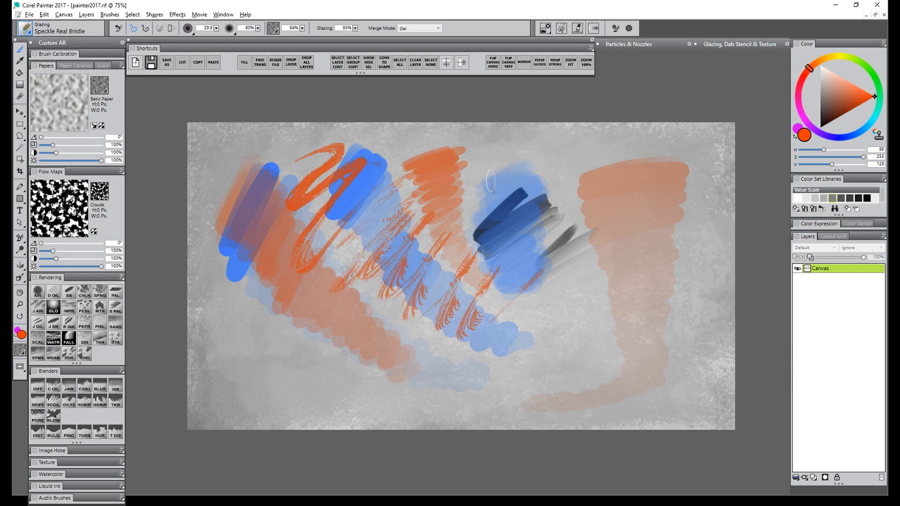
# Glaze orange strokes over the dark marks and the upper right, and broad magenta strokes at size 133.4 across the center and lower left.
pyautogui.moveTo(596, 152)
pyautogui.mouseDown()
pyautogui.moveTo(547, 169)
pyautogui.moveTo(559, 185)
pyautogui.moveTo(553, 207)
pyautogui.moveTo(518, 178)
pyautogui.mouseUp()
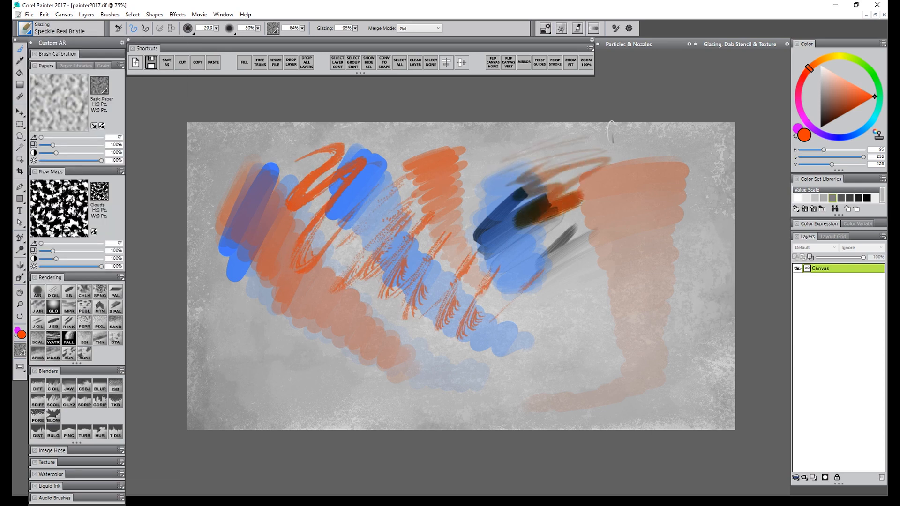
pyautogui.moveTo(612, 131)
pyautogui.mouseDown()
pyautogui.moveTo(660, 140)
pyautogui.moveTo(552, 141)
pyautogui.moveTo(487, 167)
pyautogui.mouseUp()
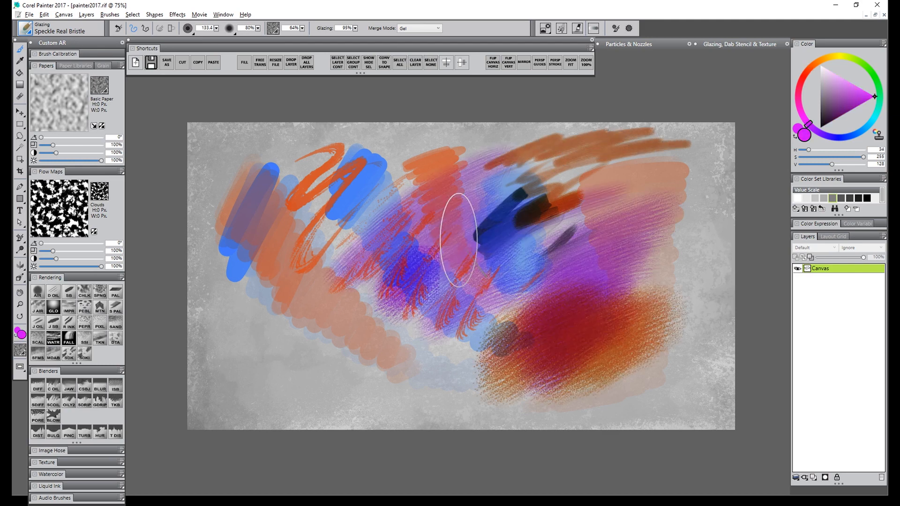
pyautogui.moveTo(459, 240)
pyautogui.mouseDown()
pyautogui.moveTo(426, 268)
pyautogui.moveTo(458, 280)
pyautogui.moveTo(470, 231)
pyautogui.moveTo(492, 266)
pyautogui.moveTo(445, 237)
pyautogui.moveTo(361, 323)
pyautogui.moveTo(267, 221)
pyautogui.moveTo(353, 337)
pyautogui.moveTo(413, 380)
pyautogui.mouseUp()
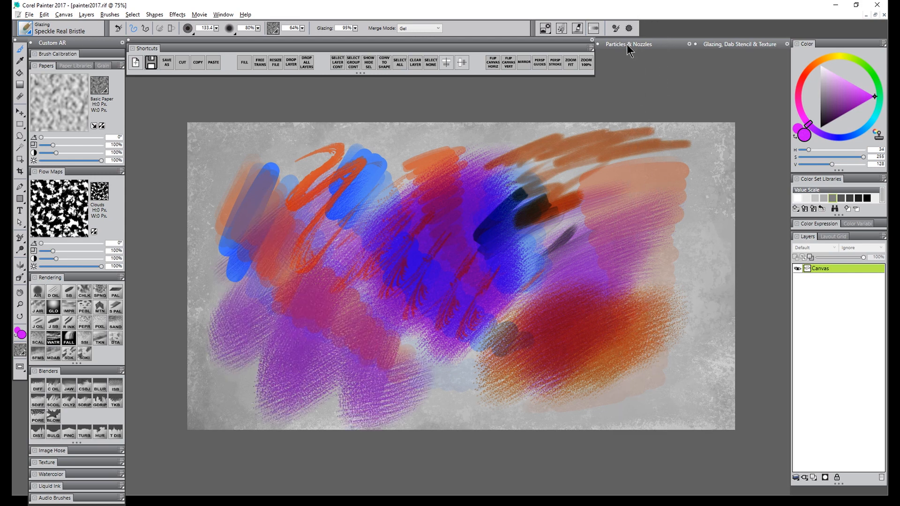
# Set the glazing merge mode to Screen and glaze a bright magenta area over the dark center of the painting.
pyautogui.click(594, 29)
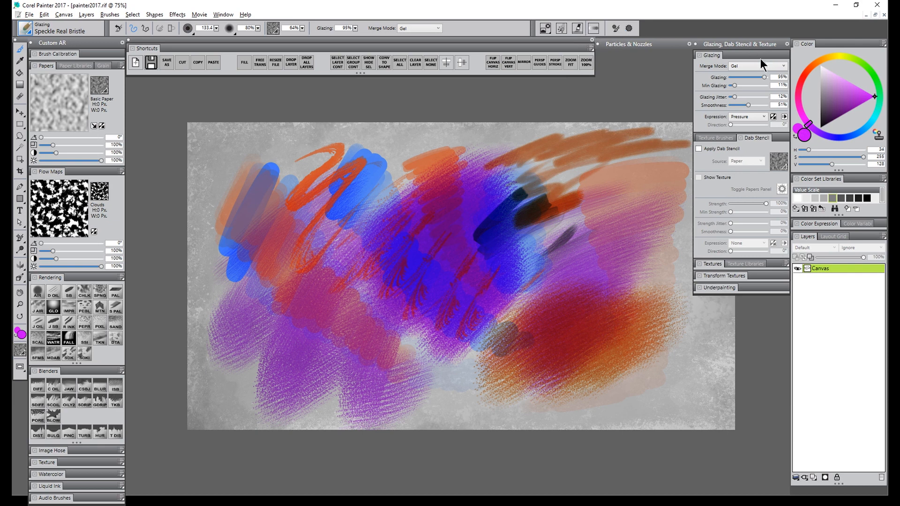
pyautogui.click(749, 67)
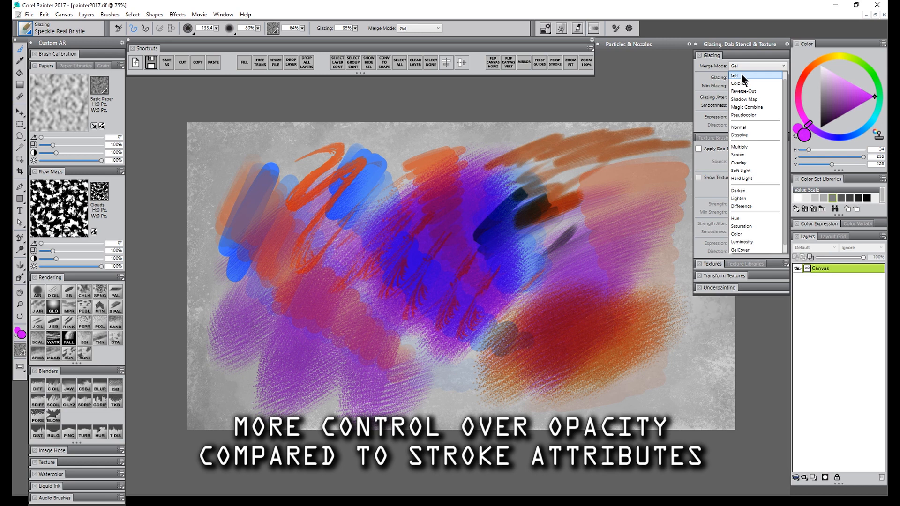
pyautogui.click(743, 154)
pyautogui.moveTo(458, 231)
pyautogui.mouseDown()
pyautogui.moveTo(437, 253)
pyautogui.moveTo(470, 268)
pyautogui.moveTo(458, 274)
pyautogui.moveTo(438, 223)
pyautogui.moveTo(460, 242)
pyautogui.moveTo(442, 317)
pyautogui.moveTo(449, 250)
pyautogui.moveTo(438, 288)
pyautogui.moveTo(491, 299)
pyautogui.moveTo(432, 272)
pyautogui.moveTo(436, 287)
pyautogui.moveTo(475, 279)
pyautogui.moveTo(430, 267)
pyautogui.moveTo(462, 282)
pyautogui.moveTo(486, 279)
pyautogui.moveTo(471, 242)
pyautogui.moveTo(435, 287)
pyautogui.moveTo(462, 309)
pyautogui.mouseUp()
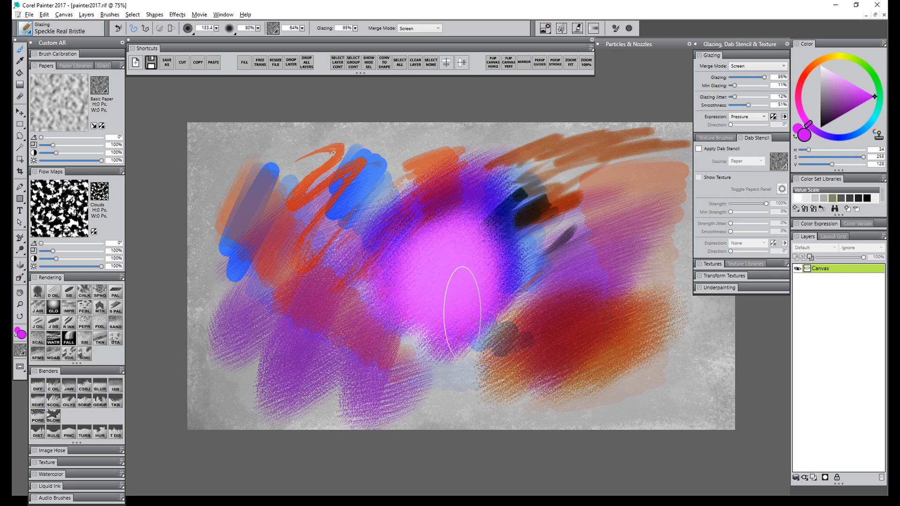
# Lighten the color to a pale magenta and glaze highlights over the center, the right side and the upper left of the canvas.
pyautogui.click(850, 83)
pyautogui.moveTo(538, 271)
pyautogui.mouseDown()
pyautogui.moveTo(524, 302)
pyautogui.moveTo(462, 261)
pyautogui.moveTo(468, 272)
pyautogui.moveTo(570, 248)
pyautogui.moveTo(598, 291)
pyautogui.moveTo(586, 281)
pyautogui.moveTo(622, 271)
pyautogui.moveTo(618, 244)
pyautogui.mouseUp()
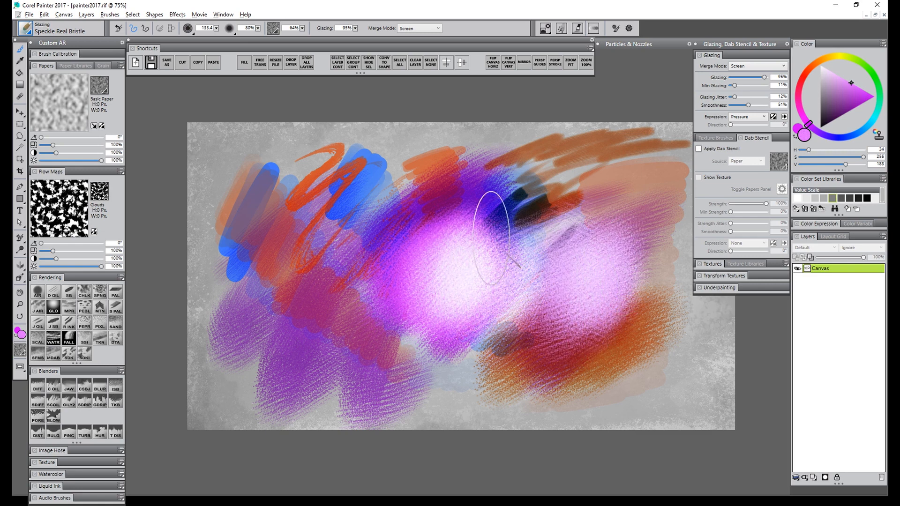
pyautogui.moveTo(490, 238)
pyautogui.mouseDown()
pyautogui.moveTo(279, 194)
pyautogui.moveTo(271, 174)
pyautogui.moveTo(278, 180)
pyautogui.moveTo(233, 206)
pyautogui.moveTo(239, 239)
pyautogui.moveTo(316, 165)
pyautogui.moveTo(210, 189)
pyautogui.moveTo(257, 260)
pyautogui.moveTo(322, 152)
pyautogui.moveTo(198, 176)
pyautogui.moveTo(248, 269)
pyautogui.moveTo(334, 201)
pyautogui.moveTo(245, 194)
pyautogui.moveTo(260, 216)
pyautogui.moveTo(299, 171)
pyautogui.moveTo(205, 221)
pyautogui.moveTo(282, 241)
pyautogui.moveTo(263, 187)
pyautogui.moveTo(266, 198)
pyautogui.moveTo(274, 187)
pyautogui.moveTo(337, 230)
pyautogui.mouseUp()
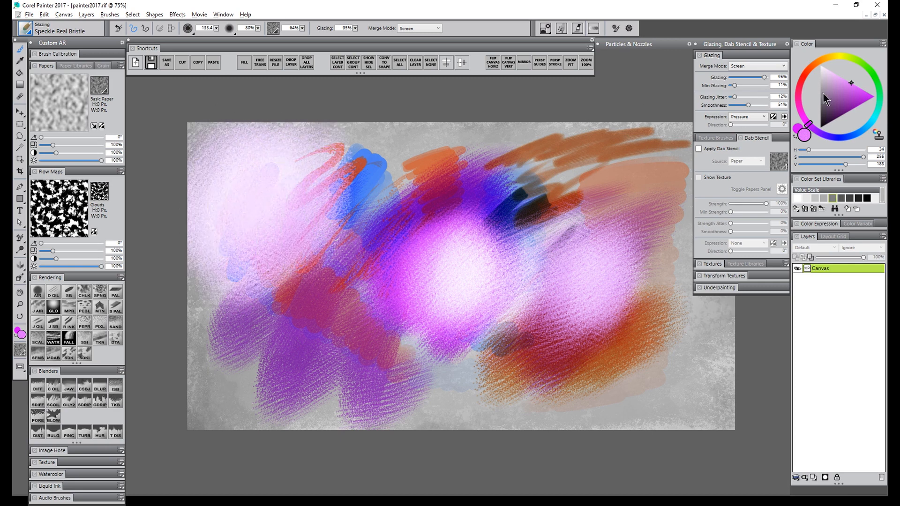
# Set the glazing merge mode to Multiply and glaze over the orange strokes at the canvas's upper right.
pyautogui.click(745, 67)
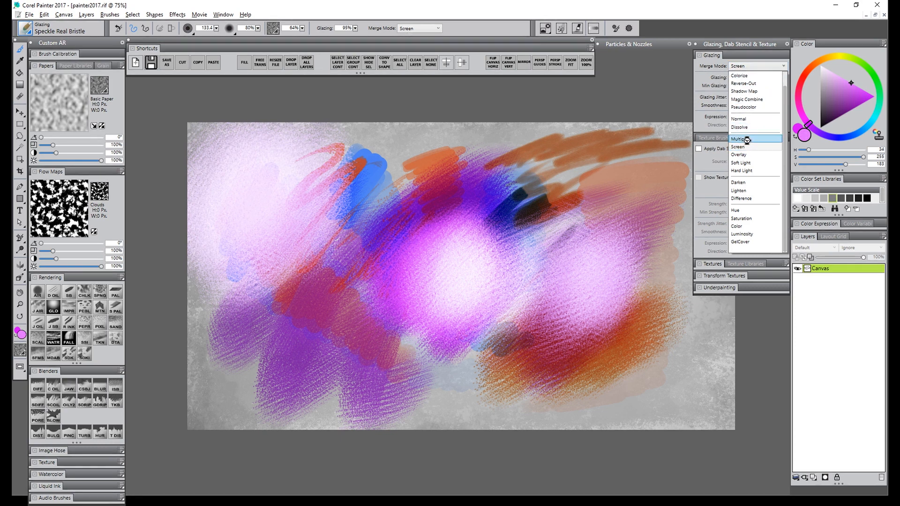
pyautogui.click(746, 138)
pyautogui.moveTo(592, 153)
pyautogui.mouseDown()
pyautogui.moveTo(514, 162)
pyautogui.moveTo(550, 157)
pyautogui.moveTo(504, 190)
pyautogui.moveTo(579, 175)
pyautogui.moveTo(539, 168)
pyautogui.moveTo(530, 153)
pyautogui.moveTo(525, 167)
pyautogui.moveTo(576, 162)
pyautogui.moveTo(535, 150)
pyautogui.moveTo(512, 178)
pyautogui.moveTo(564, 170)
pyautogui.moveTo(525, 170)
pyautogui.moveTo(560, 173)
pyautogui.moveTo(502, 141)
pyautogui.mouseUp()
# Set the glazing merge mode to Difference and glaze broad strokes across most of the canvas.
pyautogui.click(746, 66)
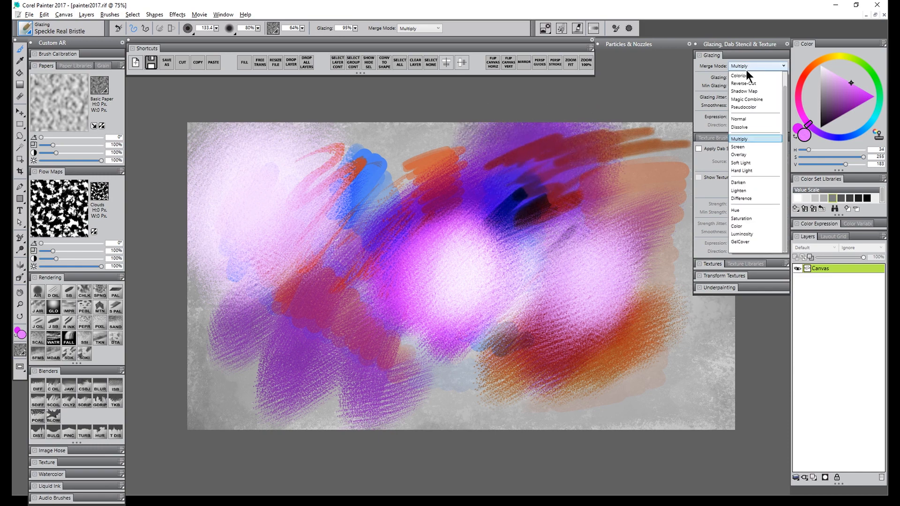
pyautogui.click(744, 199)
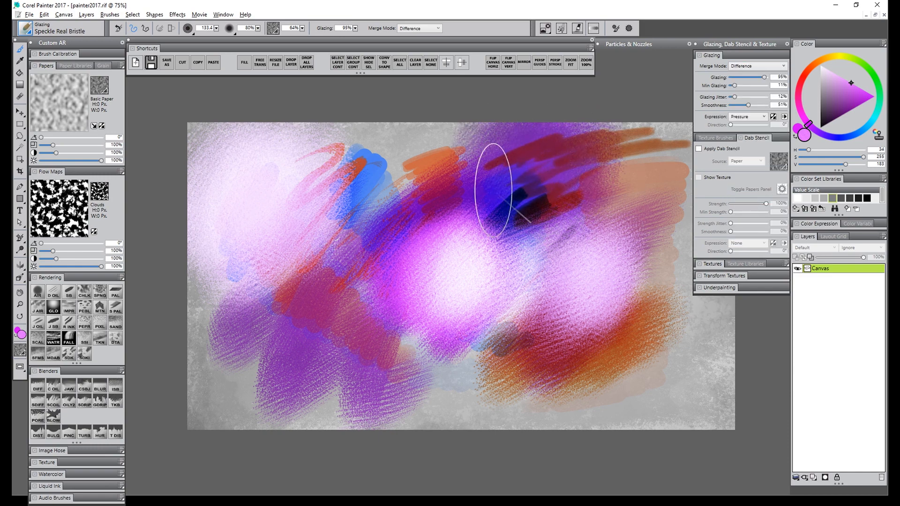
pyautogui.moveTo(436, 113)
pyautogui.mouseDown()
pyautogui.moveTo(415, 167)
pyautogui.moveTo(459, 187)
pyautogui.moveTo(483, 252)
pyautogui.moveTo(590, 244)
pyautogui.moveTo(328, 251)
pyautogui.moveTo(223, 225)
pyautogui.moveTo(231, 217)
pyautogui.moveTo(272, 288)
pyautogui.moveTo(384, 310)
pyautogui.moveTo(456, 302)
pyautogui.moveTo(461, 162)
pyautogui.moveTo(425, 223)
pyautogui.moveTo(435, 290)
pyautogui.moveTo(519, 328)
pyautogui.moveTo(482, 264)
pyautogui.moveTo(370, 229)
pyautogui.moveTo(393, 270)
pyautogui.moveTo(535, 296)
pyautogui.moveTo(535, 245)
pyautogui.moveTo(391, 216)
pyautogui.moveTo(602, 250)
pyautogui.moveTo(540, 166)
pyautogui.moveTo(503, 399)
pyautogui.moveTo(614, 359)
pyautogui.mouseUp()
# Set the glazing merge mode to Color and tint the painting with broad purple glazes.
pyautogui.click(757, 67)
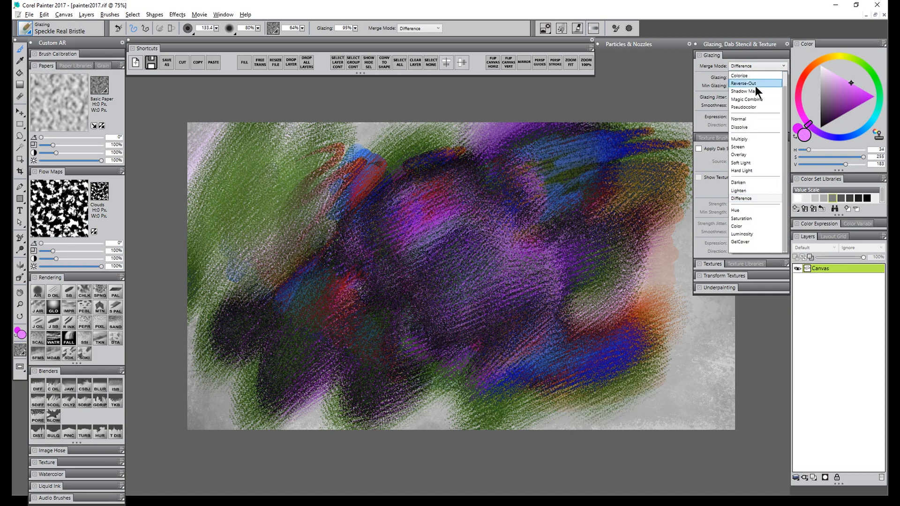
pyautogui.click(744, 227)
pyautogui.moveTo(637, 231)
pyautogui.mouseDown()
pyautogui.moveTo(583, 310)
pyautogui.moveTo(671, 297)
pyautogui.moveTo(600, 326)
pyautogui.moveTo(532, 245)
pyautogui.moveTo(462, 185)
pyautogui.moveTo(242, 130)
pyautogui.moveTo(200, 163)
pyautogui.moveTo(232, 223)
pyautogui.moveTo(269, 135)
pyautogui.moveTo(284, 143)
pyautogui.moveTo(295, 203)
pyautogui.moveTo(370, 206)
pyautogui.moveTo(312, 185)
pyautogui.moveTo(392, 173)
pyautogui.moveTo(318, 390)
pyautogui.moveTo(351, 424)
pyautogui.moveTo(381, 283)
pyautogui.moveTo(353, 408)
pyautogui.moveTo(218, 431)
pyautogui.moveTo(193, 338)
pyautogui.moveTo(227, 360)
pyautogui.moveTo(297, 361)
pyautogui.moveTo(383, 401)
pyautogui.moveTo(476, 373)
pyautogui.moveTo(627, 346)
pyautogui.moveTo(580, 203)
pyautogui.moveTo(535, 144)
pyautogui.moveTo(554, 351)
pyautogui.mouseUp()
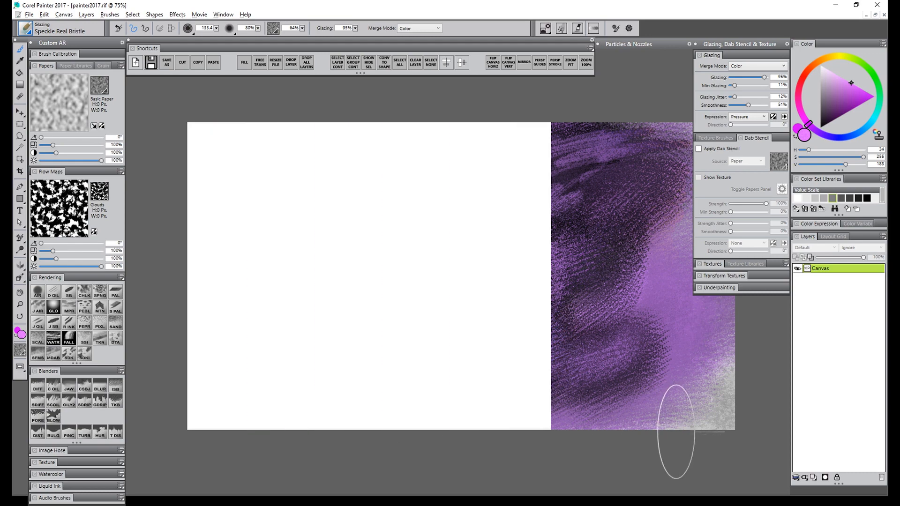
# Set the merge mode to Normal, choose a dark green, reduce the brush size to 49.3, and paint an upright oval patch on the blank canvas.
pyautogui.click(741, 65)
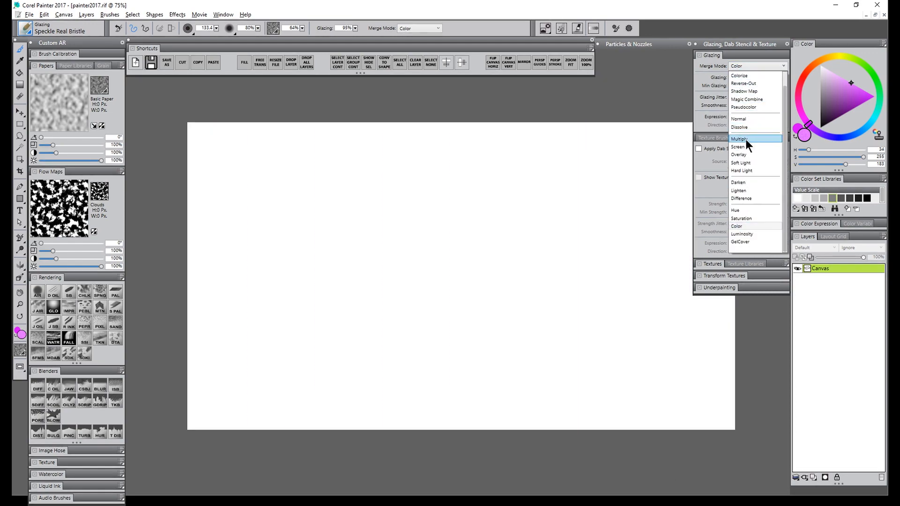
pyautogui.click(745, 119)
pyautogui.click(879, 98)
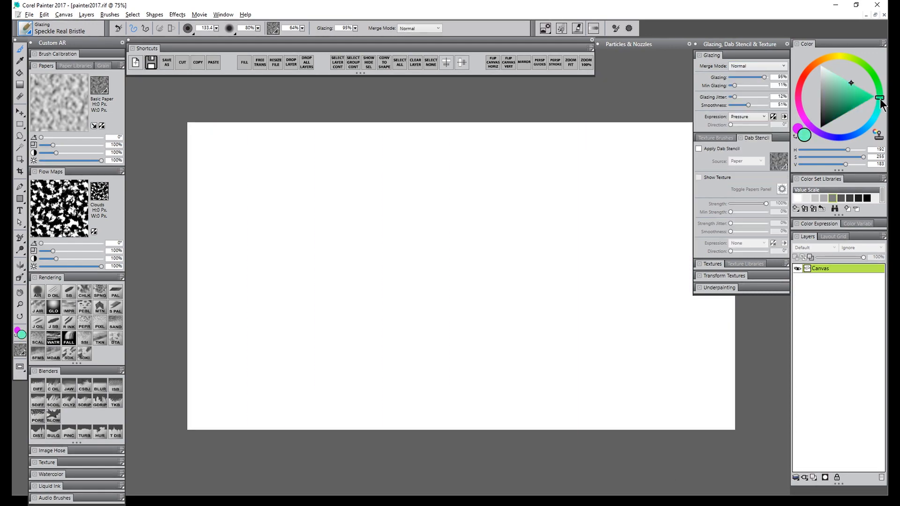
pyautogui.click(843, 115)
pyautogui.press('[')
pyautogui.moveTo(426, 251)
pyautogui.mouseDown()
pyautogui.moveTo(433, 288)
pyautogui.moveTo(447, 216)
pyautogui.moveTo(407, 222)
pyautogui.moveTo(465, 218)
pyautogui.moveTo(463, 265)
pyautogui.moveTo(446, 246)
pyautogui.moveTo(418, 288)
pyautogui.moveTo(426, 263)
pyautogui.moveTo(454, 295)
pyautogui.moveTo(435, 298)
pyautogui.moveTo(413, 285)
pyautogui.moveTo(410, 307)
pyautogui.mouseUp()
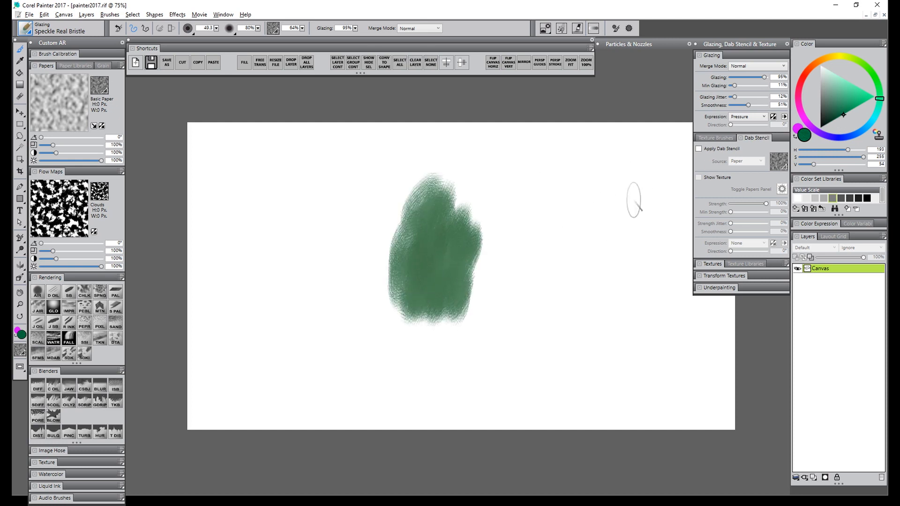
# Set the merge mode to Multiply and build up dark shading along the right side of the green shape.
pyautogui.click(743, 64)
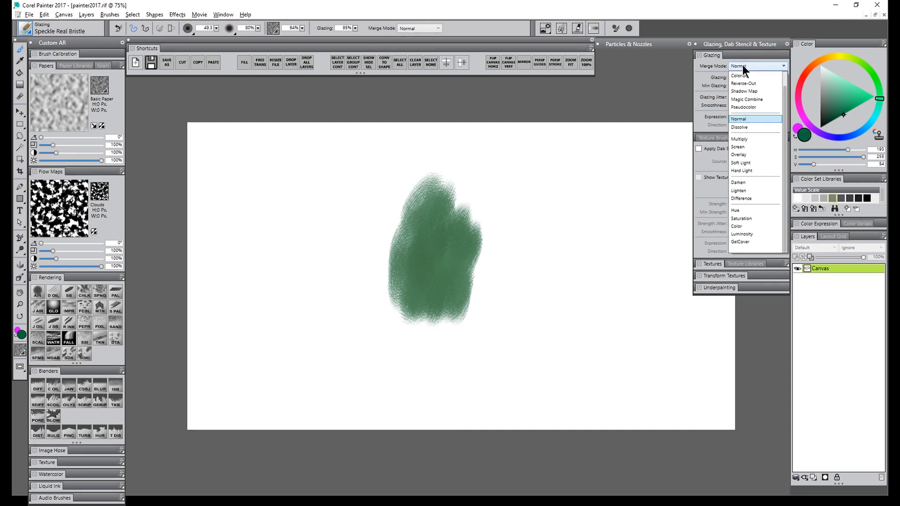
pyautogui.click(745, 139)
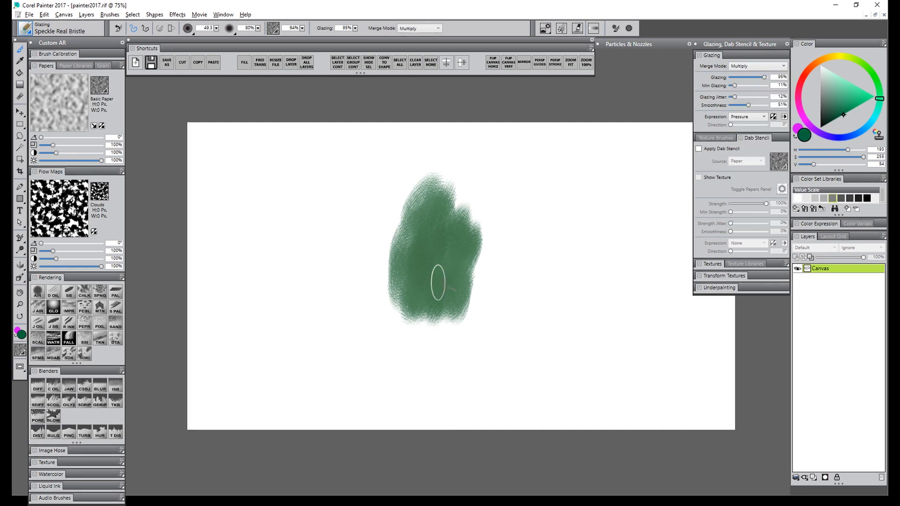
pyautogui.moveTo(431, 282)
pyautogui.mouseDown()
pyautogui.moveTo(456, 307)
pyautogui.moveTo(471, 256)
pyautogui.moveTo(445, 194)
pyautogui.moveTo(455, 270)
pyautogui.moveTo(435, 279)
pyautogui.moveTo(442, 230)
pyautogui.moveTo(428, 305)
pyautogui.moveTo(470, 270)
pyautogui.moveTo(445, 199)
pyautogui.mouseUp()
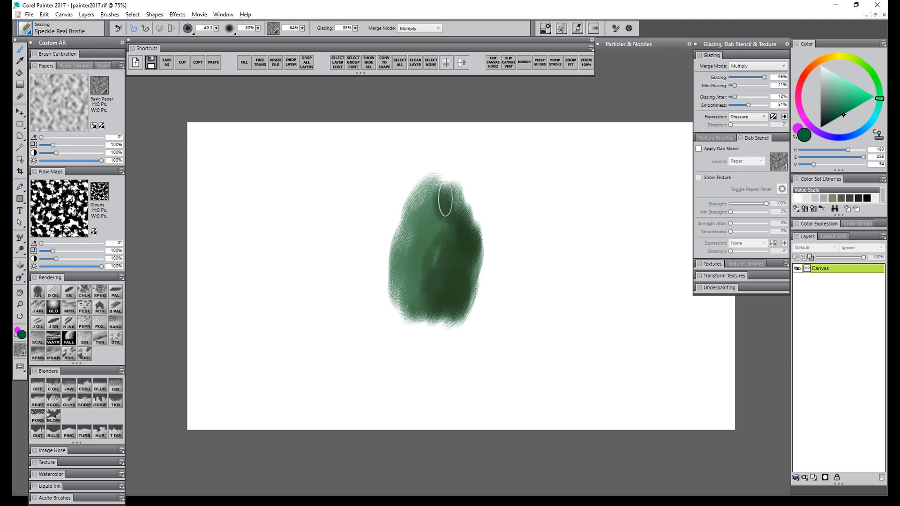
pyautogui.moveTo(457, 305)
pyautogui.mouseDown()
pyautogui.moveTo(472, 280)
pyautogui.moveTo(474, 232)
pyautogui.moveTo(451, 211)
pyautogui.moveTo(472, 249)
pyautogui.moveTo(458, 301)
pyautogui.moveTo(430, 299)
pyautogui.moveTo(466, 278)
pyautogui.moveTo(483, 241)
pyautogui.moveTo(461, 206)
pyautogui.moveTo(473, 238)
pyautogui.moveTo(456, 291)
pyautogui.moveTo(463, 284)
pyautogui.moveTo(444, 190)
pyautogui.moveTo(451, 202)
pyautogui.moveTo(449, 231)
pyautogui.moveTo(457, 237)
pyautogui.moveTo(435, 222)
pyautogui.moveTo(425, 187)
pyautogui.moveTo(431, 285)
pyautogui.mouseUp()
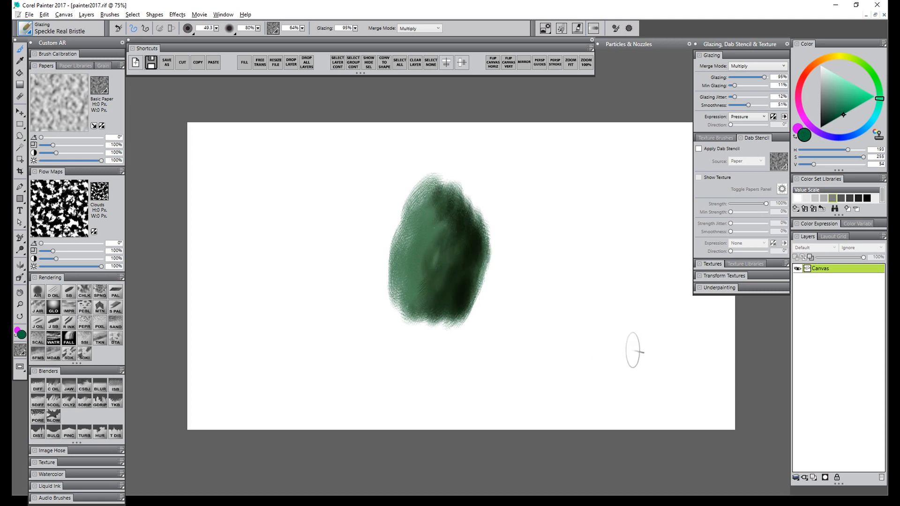
# Set the merge mode to Screen and glaze light green highlights over the left side of the shape.
pyautogui.click(745, 68)
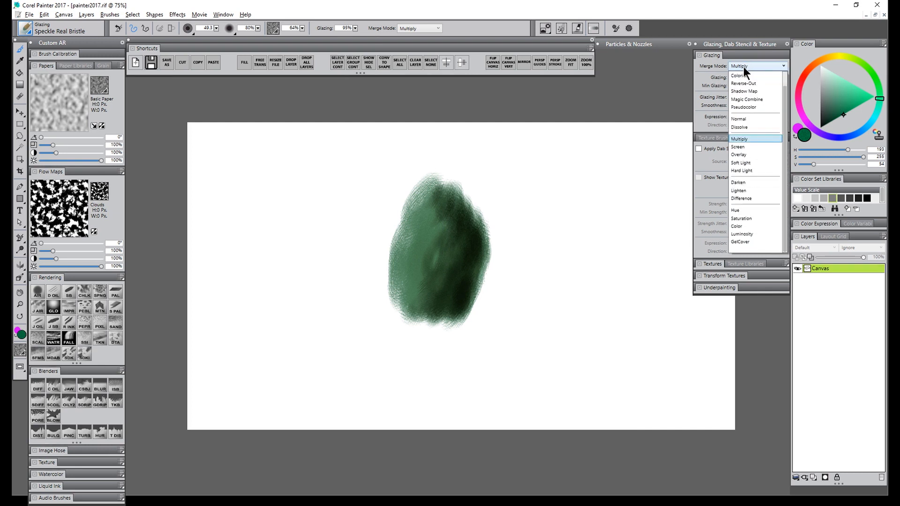
pyautogui.click(746, 147)
pyautogui.moveTo(399, 248)
pyautogui.mouseDown()
pyautogui.moveTo(425, 182)
pyautogui.moveTo(398, 261)
pyautogui.moveTo(402, 295)
pyautogui.moveTo(424, 191)
pyautogui.moveTo(393, 274)
pyautogui.moveTo(424, 205)
pyautogui.moveTo(405, 292)
pyautogui.moveTo(412, 207)
pyautogui.moveTo(429, 207)
pyautogui.moveTo(406, 284)
pyautogui.moveTo(401, 227)
pyautogui.moveTo(399, 269)
pyautogui.moveTo(424, 208)
pyautogui.moveTo(402, 270)
pyautogui.moveTo(419, 273)
pyautogui.moveTo(443, 203)
pyautogui.moveTo(432, 287)
pyautogui.moveTo(438, 216)
pyautogui.moveTo(424, 189)
pyautogui.moveTo(406, 293)
pyautogui.moveTo(429, 286)
pyautogui.mouseUp()
pyautogui.moveTo(424, 230); pyautogui.dragTo(438, 292)
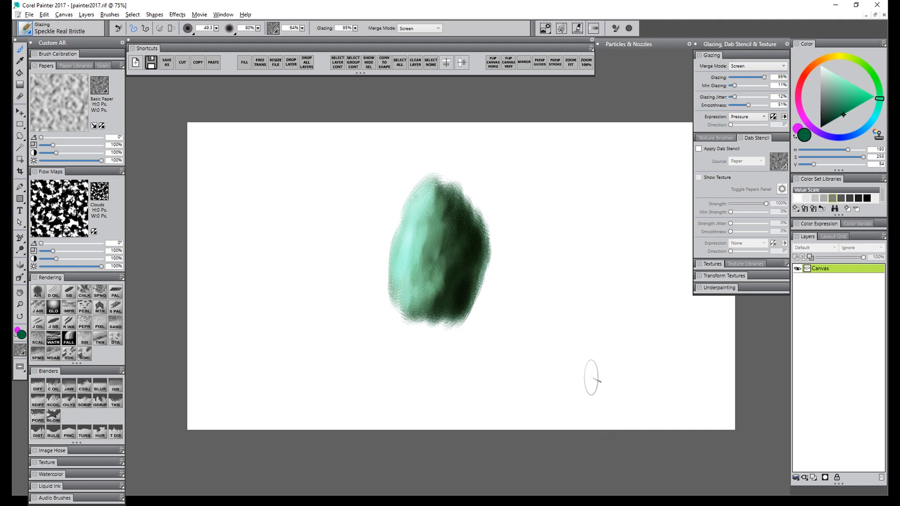
# Open the General Brush Controls, place them beside the Glazing settings, and examine the Stroke Type setting.
pyautogui.hotkey('ctrl', 'b')
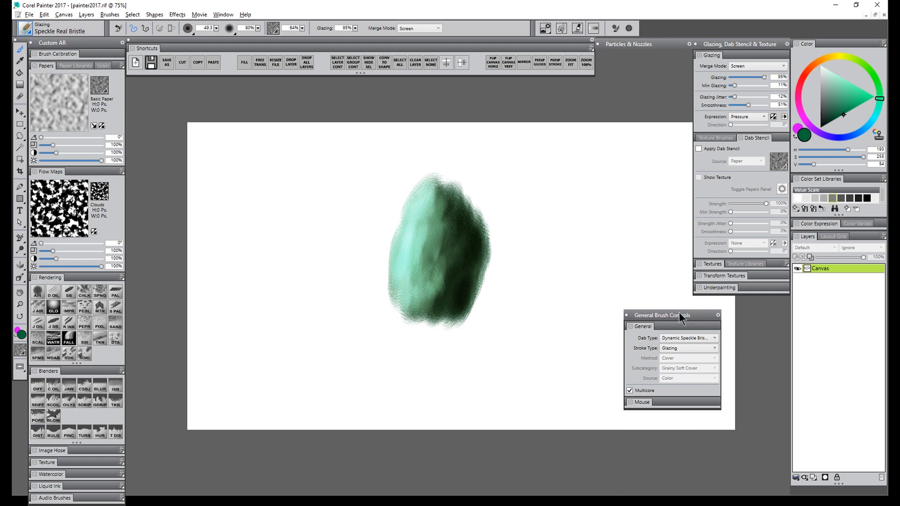
pyautogui.moveTo(680, 319); pyautogui.dragTo(635, 108)
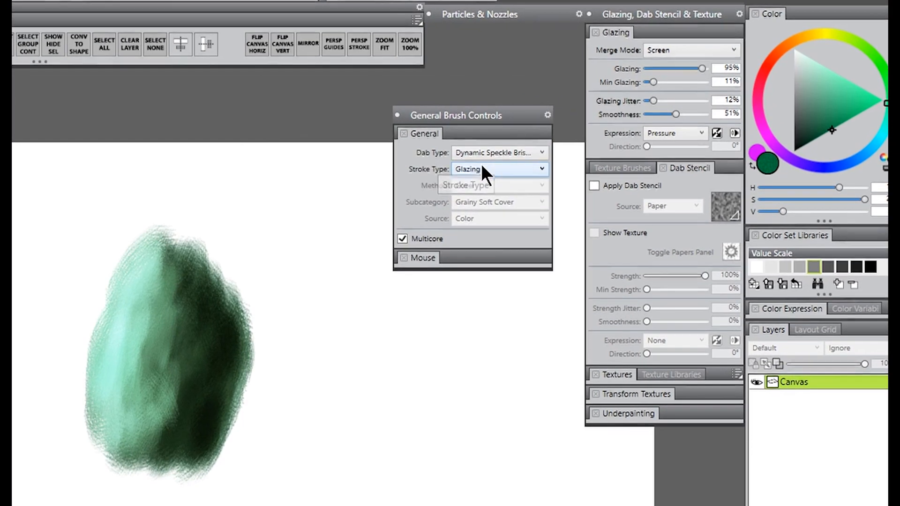
pyautogui.click(635, 138)
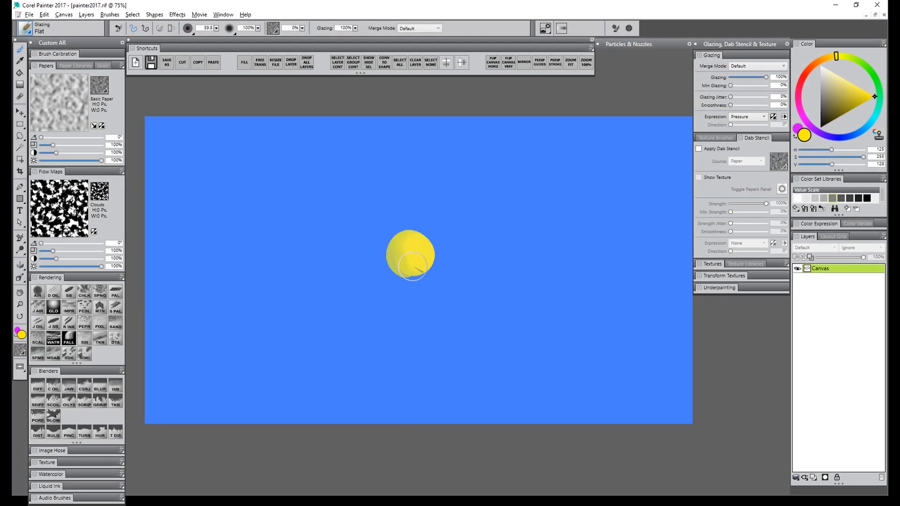
# Build a glowing light on the blue canvas with the Flat glazing brush, using concentric yellow rings and a pale yellow center.
pyautogui.moveTo(412, 266)
pyautogui.mouseDown()
pyautogui.moveTo(404, 240)
pyautogui.moveTo(436, 253)
pyautogui.moveTo(390, 260)
pyautogui.moveTo(428, 230)
pyautogui.moveTo(384, 267)
pyautogui.moveTo(436, 229)
pyautogui.moveTo(373, 260)
pyautogui.moveTo(452, 245)
pyautogui.moveTo(377, 227)
pyautogui.moveTo(429, 276)
pyautogui.moveTo(423, 227)
pyautogui.moveTo(408, 261)
pyautogui.moveTo(412, 232)
pyautogui.moveTo(421, 263)
pyautogui.mouseUp()
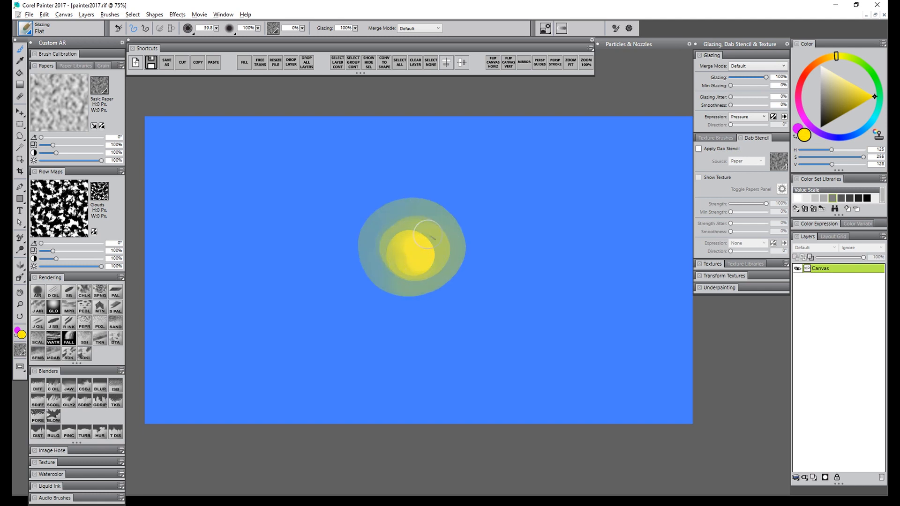
pyautogui.moveTo(417, 260)
pyautogui.mouseDown()
pyautogui.moveTo(396, 239)
pyautogui.moveTo(435, 243)
pyautogui.moveTo(383, 238)
pyautogui.moveTo(444, 245)
pyautogui.moveTo(377, 229)
pyautogui.moveTo(417, 271)
pyautogui.moveTo(413, 215)
pyautogui.moveTo(399, 282)
pyautogui.moveTo(445, 224)
pyautogui.moveTo(365, 256)
pyautogui.moveTo(449, 262)
pyautogui.moveTo(379, 213)
pyautogui.moveTo(395, 288)
pyautogui.moveTo(450, 218)
pyautogui.moveTo(353, 224)
pyautogui.moveTo(394, 292)
pyautogui.moveTo(470, 223)
pyautogui.moveTo(355, 234)
pyautogui.mouseUp()
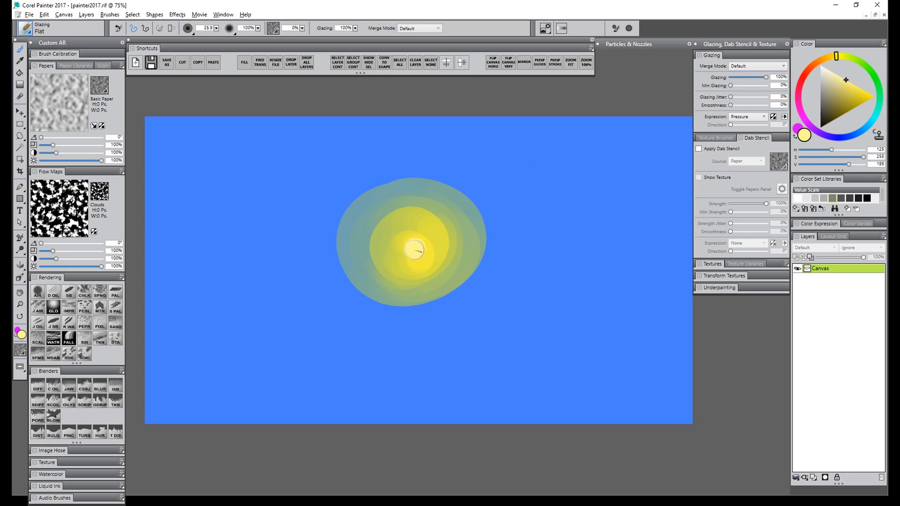
pyautogui.moveTo(414, 250); pyautogui.dragTo(413, 243)
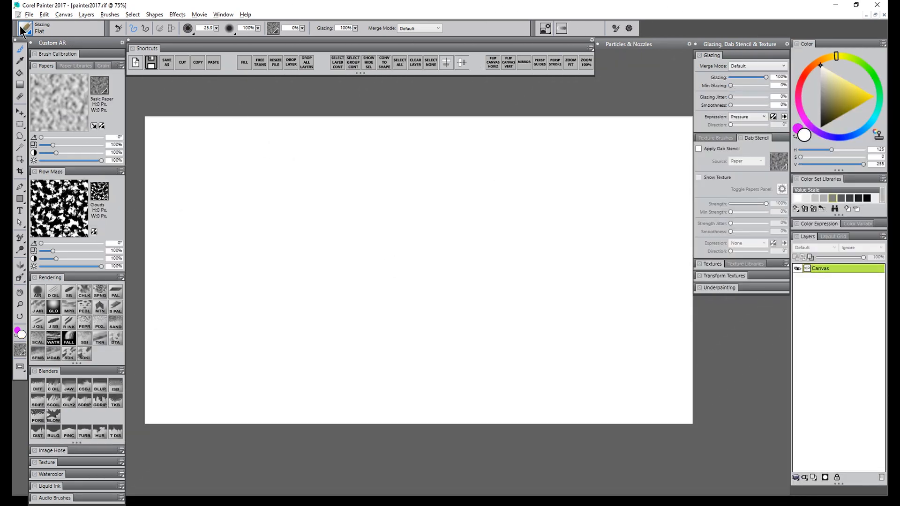
# Choose the Flow Map - Chalk variant from the Dab Stencils category and open its dab options.
pyautogui.click(25, 30)
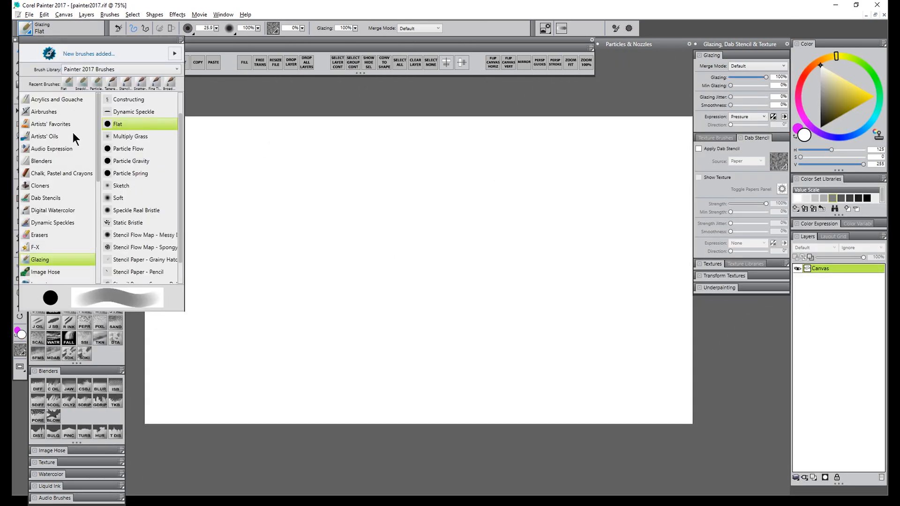
pyautogui.click(52, 198)
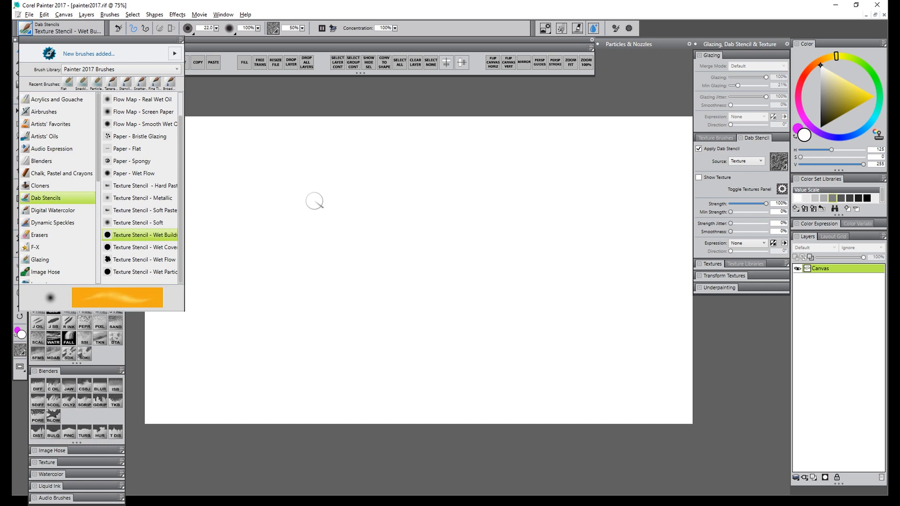
pyautogui.scroll(2, 182, 150)
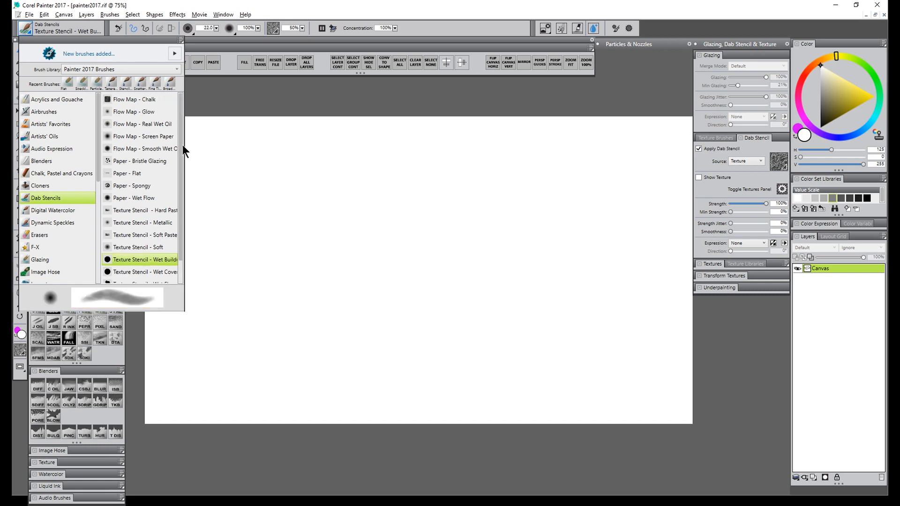
pyautogui.click(144, 100)
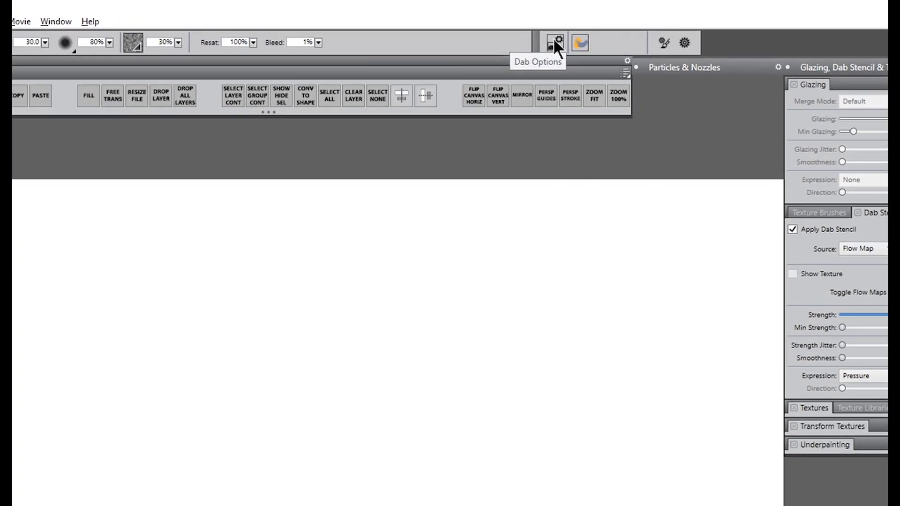
pyautogui.click(545, 27)
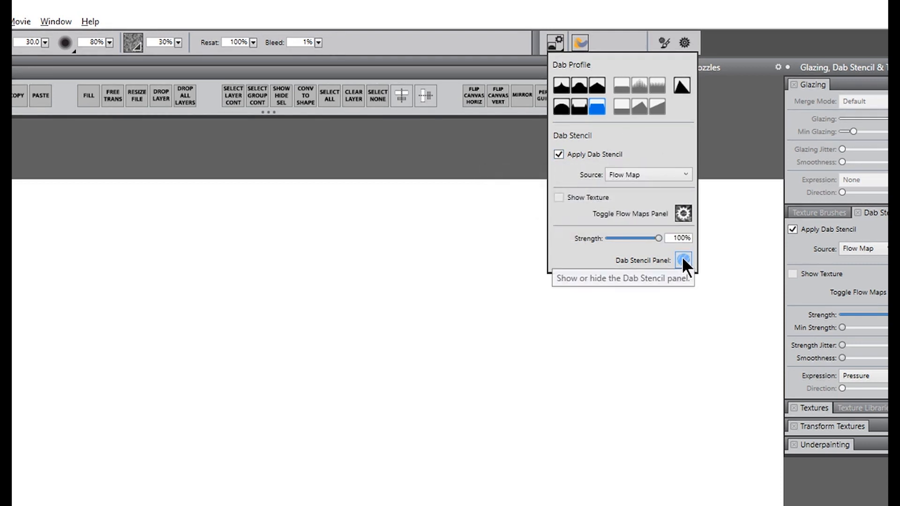
# Examine the Dab Stencil settings, the available flow map textures and the paper textures.
pyautogui.click(851, 69)
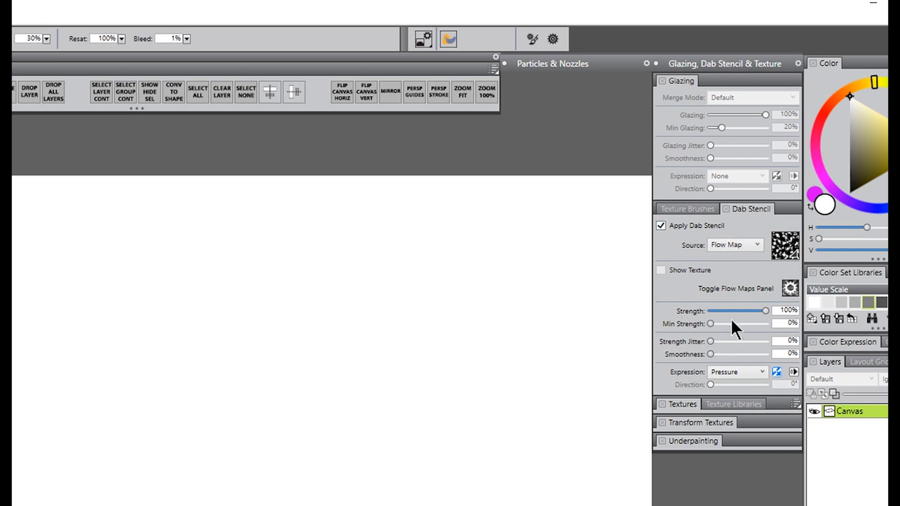
pyautogui.click(784, 243)
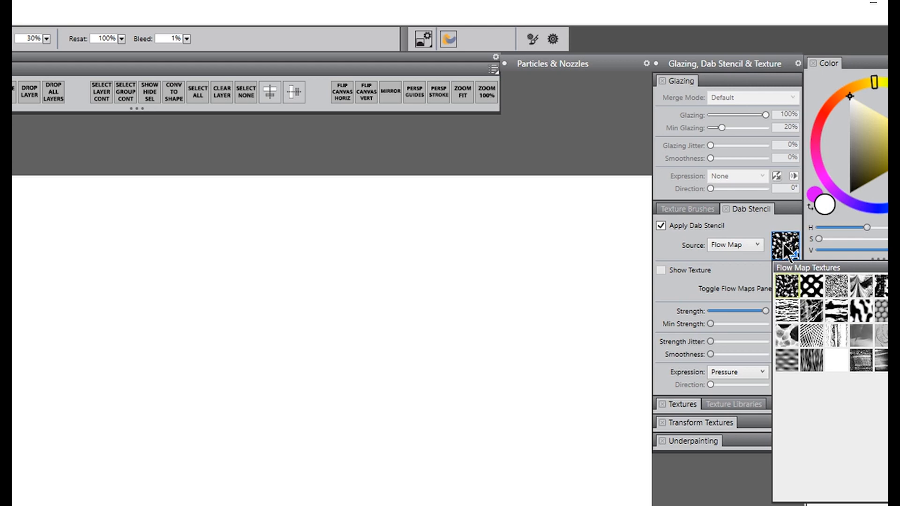
pyautogui.click(791, 283)
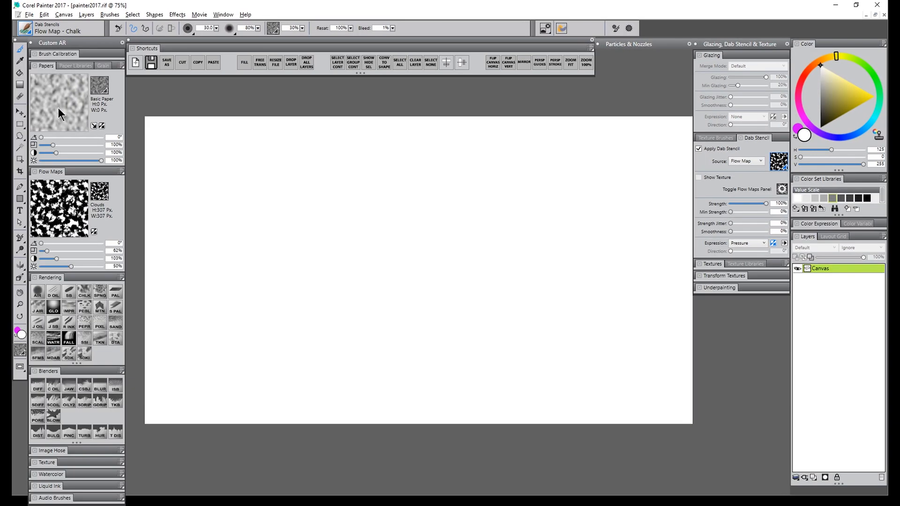
pyautogui.click(99, 85)
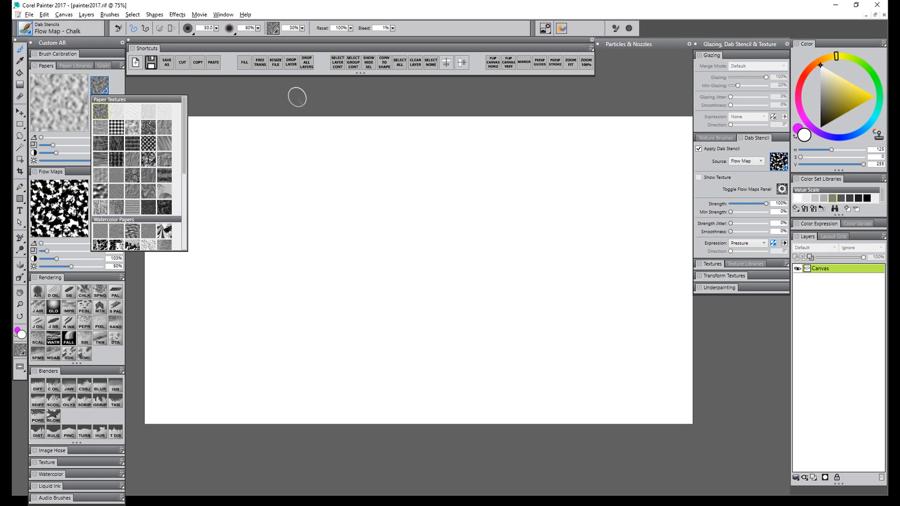
pyautogui.click(291, 193)
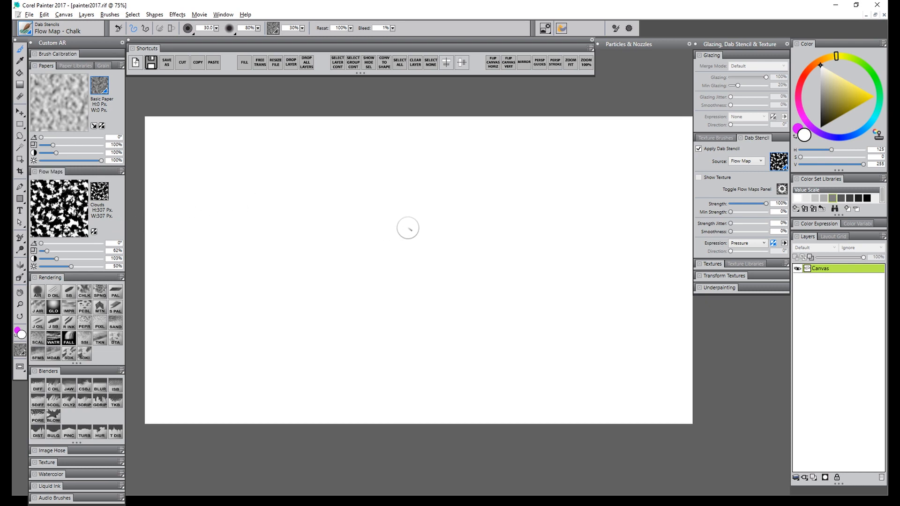
# Set the color to black and scatter Clouds-stenciled chalk specks across the white canvas with a brush size of 248.1.
pyautogui.click(848, 107)
pyautogui.moveTo(253, 180)
pyautogui.mouseDown()
pyautogui.moveTo(328, 256)
pyautogui.moveTo(388, 266)
pyautogui.moveTo(417, 207)
pyautogui.moveTo(396, 190)
pyautogui.moveTo(475, 244)
pyautogui.moveTo(482, 297)
pyautogui.moveTo(391, 356)
pyautogui.moveTo(269, 340)
pyautogui.moveTo(227, 263)
pyautogui.moveTo(237, 223)
pyautogui.moveTo(340, 352)
pyautogui.moveTo(408, 368)
pyautogui.moveTo(511, 336)
pyautogui.moveTo(567, 364)
pyautogui.moveTo(467, 348)
pyautogui.moveTo(370, 384)
pyautogui.moveTo(332, 330)
pyautogui.moveTo(331, 258)
pyautogui.mouseUp()
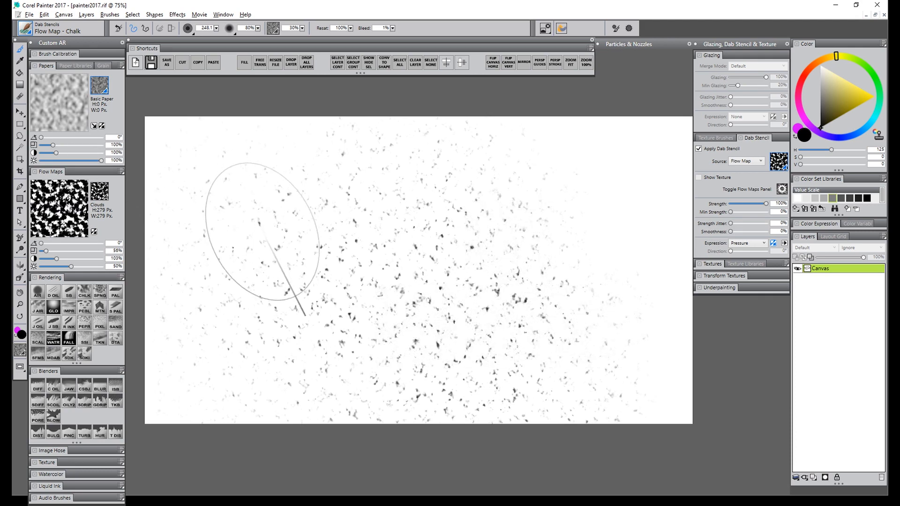
pyautogui.click(745, 161)
# Paint one chalk patch with the dab stencil off and another beside it with the stencil on, at brush size 72.
pyautogui.click(700, 149)
pyautogui.click(699, 149)
pyautogui.moveTo(632, 180)
pyautogui.mouseDown()
pyautogui.moveTo(647, 164)
pyautogui.moveTo(621, 145)
pyautogui.moveTo(591, 174)
pyautogui.moveTo(593, 207)
pyautogui.moveTo(607, 230)
pyautogui.moveTo(621, 232)
pyautogui.moveTo(636, 201)
pyautogui.moveTo(638, 166)
pyautogui.moveTo(613, 161)
pyautogui.moveTo(600, 229)
pyautogui.mouseUp()
pyautogui.click(699, 149)
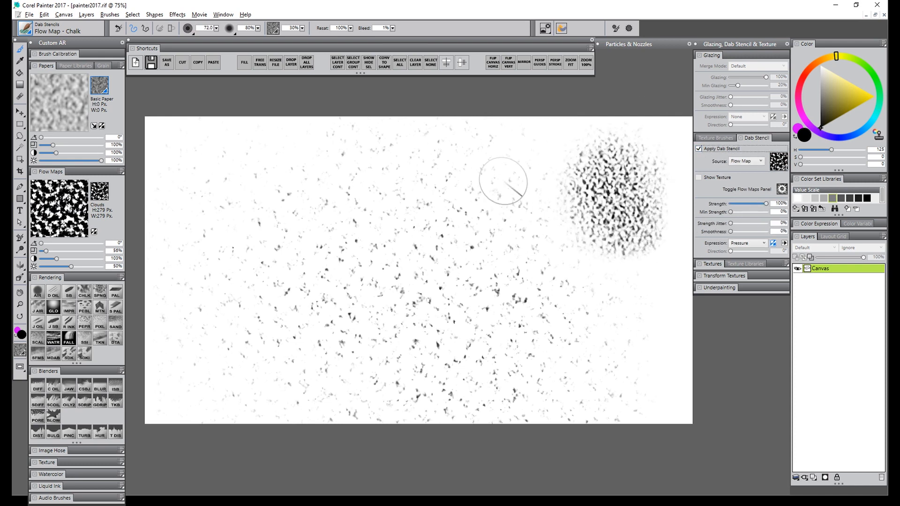
pyautogui.moveTo(503, 181)
pyautogui.mouseDown()
pyautogui.moveTo(517, 201)
pyautogui.moveTo(501, 146)
pyautogui.moveTo(468, 185)
pyautogui.moveTo(511, 206)
pyautogui.moveTo(494, 210)
pyautogui.moveTo(487, 162)
pyautogui.moveTo(473, 228)
pyautogui.moveTo(516, 227)
pyautogui.moveTo(486, 229)
pyautogui.moveTo(549, 240)
pyautogui.mouseUp()
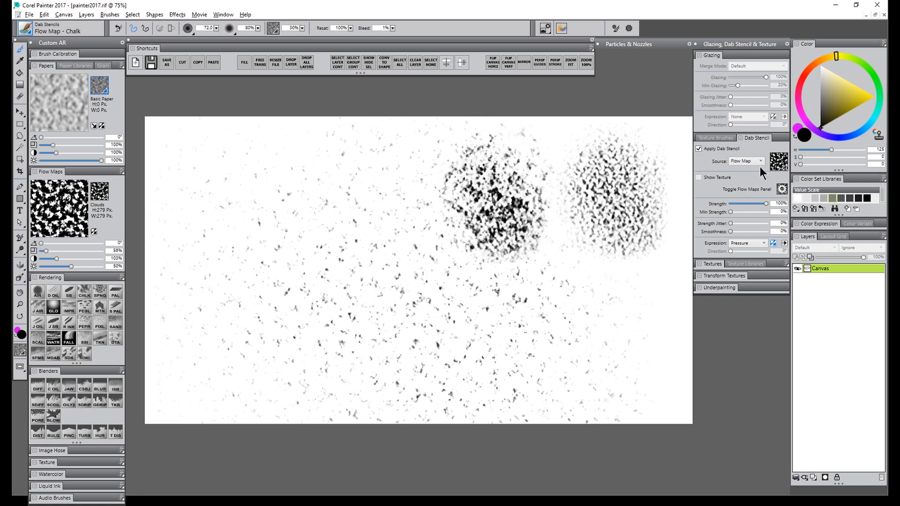
# Set the Clouds flow map scale to 187% and paint a patch in the upper middle of the canvas.
pyautogui.click(779, 161)
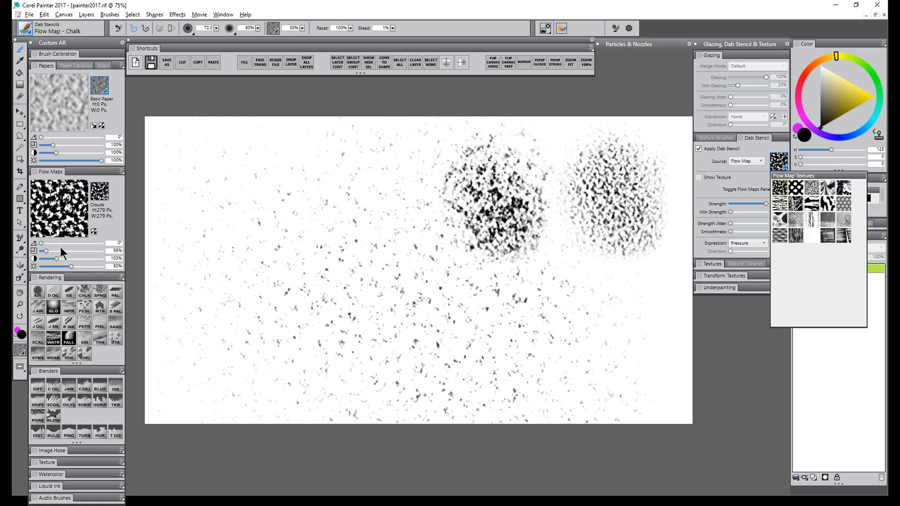
pyautogui.moveTo(46, 250); pyautogui.dragTo(65, 250)
pyautogui.click(67, 250)
pyautogui.moveTo(347, 180)
pyautogui.mouseDown()
pyautogui.moveTo(346, 191)
pyautogui.moveTo(367, 201)
pyautogui.moveTo(353, 171)
pyautogui.moveTo(394, 214)
pyautogui.moveTo(345, 138)
pyautogui.moveTo(349, 213)
pyautogui.moveTo(406, 241)
pyautogui.moveTo(398, 237)
pyautogui.moveTo(370, 271)
pyautogui.moveTo(391, 305)
pyautogui.moveTo(462, 327)
pyautogui.mouseUp()
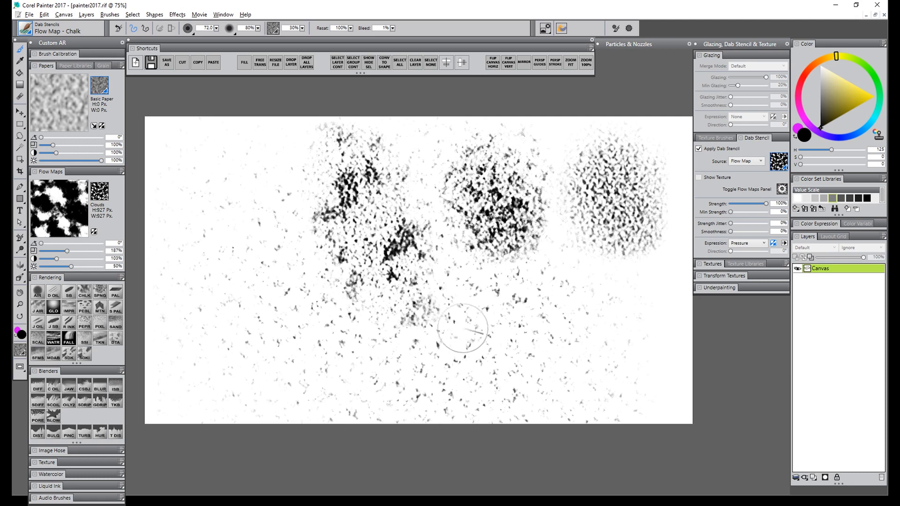
# Switch the flow map to Fine Dots and paint a patch in the canvas's upper-left area.
pyautogui.click(99, 192)
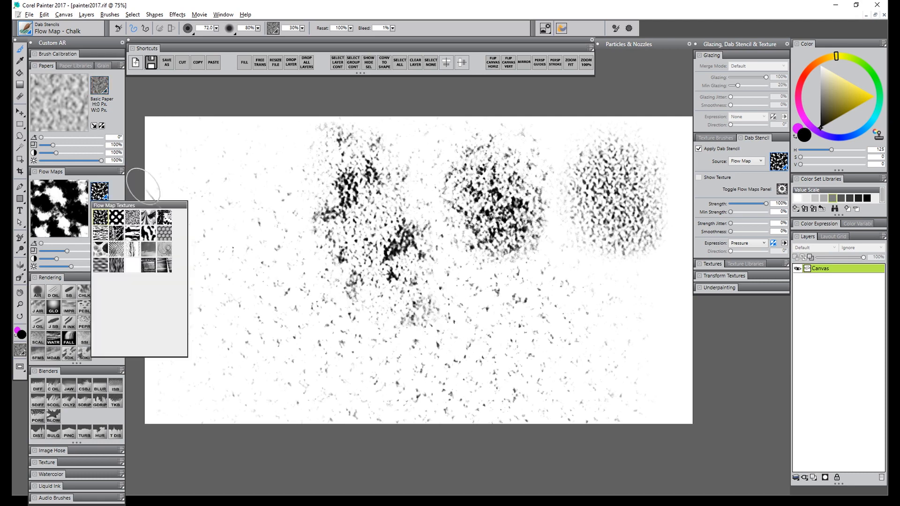
pyautogui.click(118, 217)
pyautogui.moveTo(211, 184)
pyautogui.mouseDown()
pyautogui.moveTo(219, 204)
pyautogui.moveTo(244, 218)
pyautogui.moveTo(242, 150)
pyautogui.moveTo(239, 199)
pyautogui.moveTo(268, 229)
pyautogui.moveTo(225, 168)
pyautogui.moveTo(235, 222)
pyautogui.moveTo(263, 253)
pyautogui.mouseUp()
pyautogui.moveTo(211, 150)
pyautogui.mouseDown()
pyautogui.moveTo(215, 232)
pyautogui.moveTo(294, 241)
pyautogui.mouseUp()
# Turn off the dab stencil, paint a comparison patch in the canvas's lower-left area, and reapply the stencil.
pyautogui.click(716, 153)
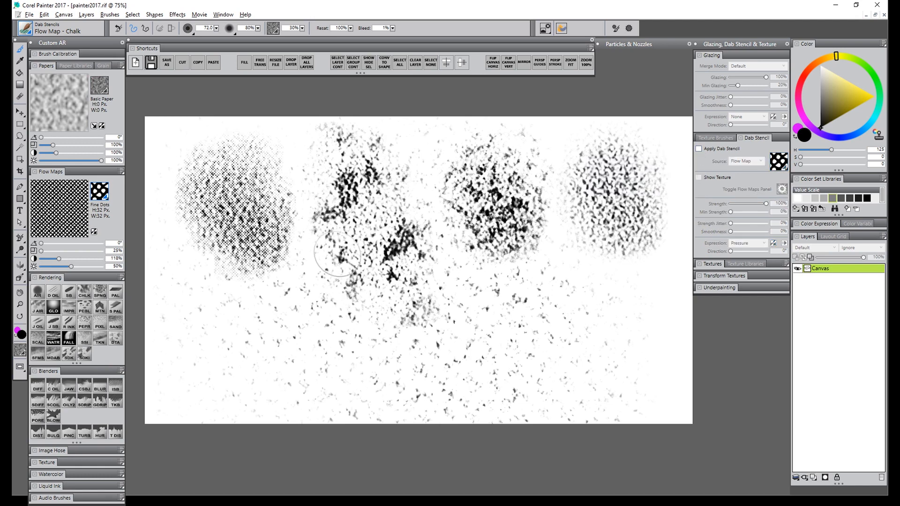
pyautogui.moveTo(208, 286)
pyautogui.mouseDown()
pyautogui.moveTo(198, 362)
pyautogui.moveTo(224, 326)
pyautogui.moveTo(255, 356)
pyautogui.mouseUp()
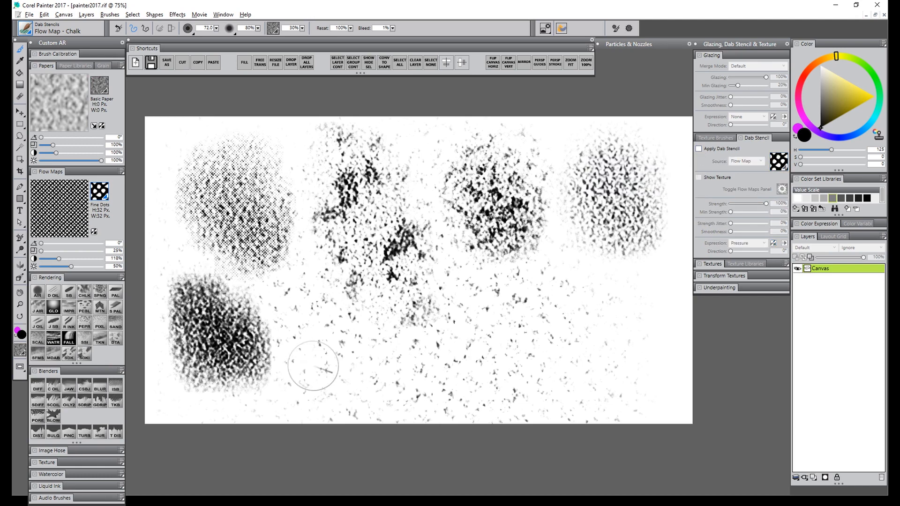
pyautogui.click(699, 149)
# Enlarge the Fine Dots flow map to 332% and test it with chalk strokes, clearing the canvas before the last patch.
pyautogui.click(89, 251)
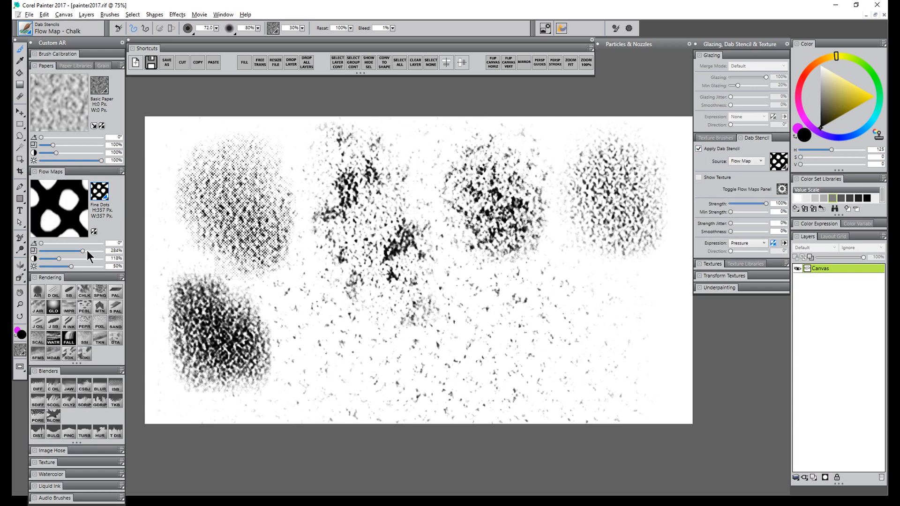
pyautogui.moveTo(265, 293)
pyautogui.mouseDown()
pyautogui.moveTo(339, 357)
pyautogui.moveTo(328, 341)
pyautogui.moveTo(348, 323)
pyautogui.moveTo(352, 380)
pyautogui.moveTo(414, 381)
pyautogui.moveTo(408, 346)
pyautogui.moveTo(434, 347)
pyautogui.moveTo(483, 390)
pyautogui.moveTo(490, 323)
pyautogui.moveTo(522, 342)
pyautogui.moveTo(524, 380)
pyautogui.moveTo(541, 339)
pyautogui.moveTo(540, 289)
pyautogui.moveTo(552, 343)
pyautogui.moveTo(605, 358)
pyautogui.mouseUp()
pyautogui.press('BackSpace')
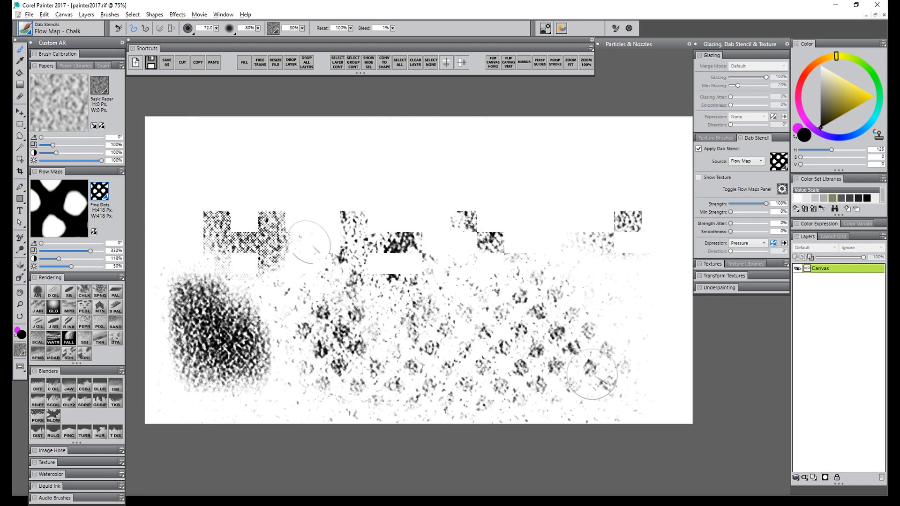
pyautogui.moveTo(267, 175)
pyautogui.mouseDown()
pyautogui.moveTo(283, 258)
pyautogui.moveTo(316, 225)
pyautogui.mouseUp()
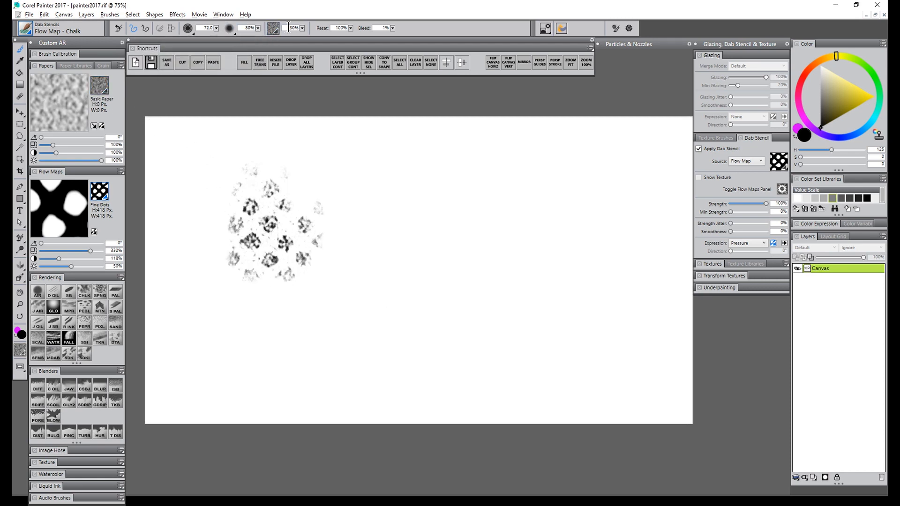
# Switch the paper to Pebble Board, try a chalk stroke with it, and undo the strokes on the canvas.
pyautogui.click(100, 85)
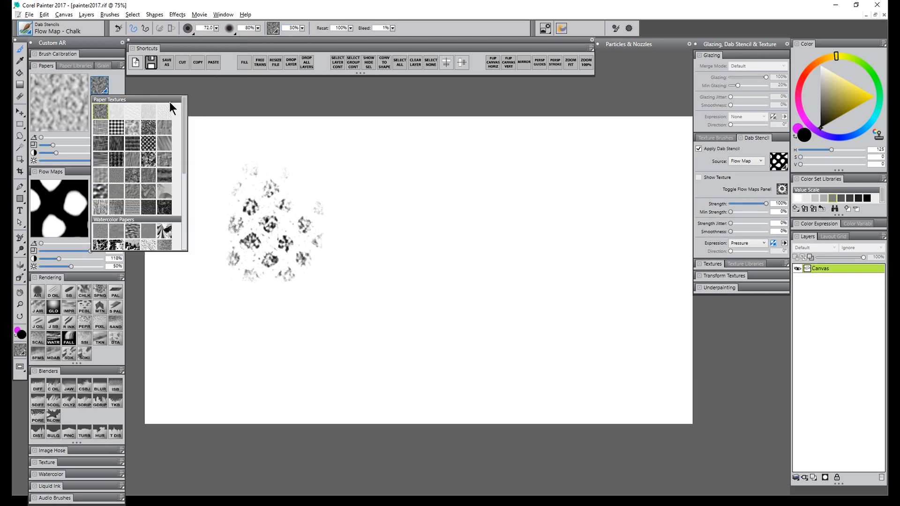
pyautogui.click(100, 189)
pyautogui.moveTo(448, 214)
pyautogui.mouseDown()
pyautogui.moveTo(431, 263)
pyautogui.moveTo(491, 281)
pyautogui.moveTo(535, 185)
pyautogui.moveTo(581, 286)
pyautogui.moveTo(483, 333)
pyautogui.moveTo(628, 351)
pyautogui.moveTo(575, 151)
pyautogui.moveTo(656, 243)
pyautogui.moveTo(476, 127)
pyautogui.moveTo(408, 159)
pyautogui.moveTo(355, 209)
pyautogui.moveTo(262, 365)
pyautogui.moveTo(311, 392)
pyautogui.moveTo(386, 379)
pyautogui.moveTo(487, 402)
pyautogui.mouseUp()
pyautogui.hotkey('ctrl', 'z')
pyautogui.hotkey('ctrl', 'z')
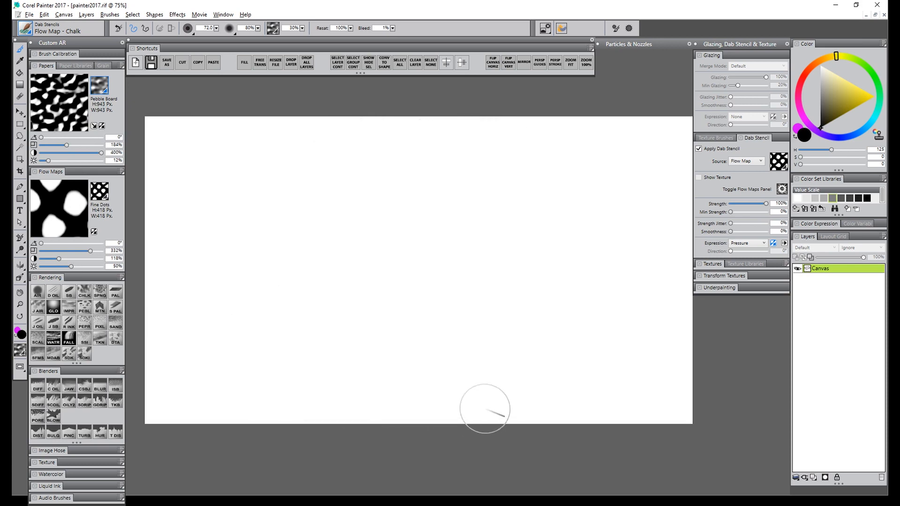
# Choose the Smooth Dab Knife AR brush and paint a patch of large black dots in the middle of the canvas.
pyautogui.click(99, 85)
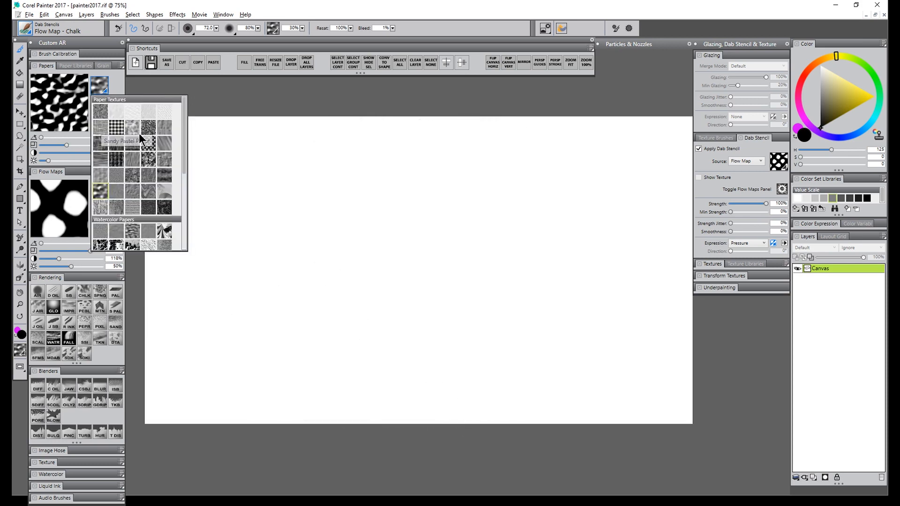
pyautogui.click(190, 93)
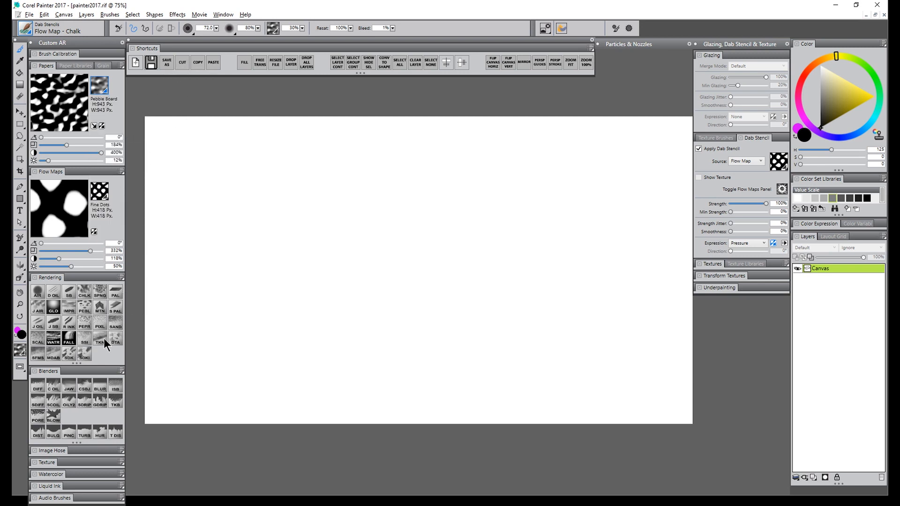
pyautogui.click(69, 354)
pyautogui.moveTo(431, 195)
pyautogui.mouseDown()
pyautogui.moveTo(334, 329)
pyautogui.moveTo(487, 203)
pyautogui.moveTo(379, 313)
pyautogui.moveTo(430, 185)
pyautogui.moveTo(365, 257)
pyautogui.moveTo(390, 200)
pyautogui.moveTo(365, 200)
pyautogui.moveTo(301, 261)
pyautogui.mouseUp()
# Set the flow map to Clouds and the paper to Artists Rough, and paint dark cloudy strokes across the canvas.
pyautogui.click(101, 191)
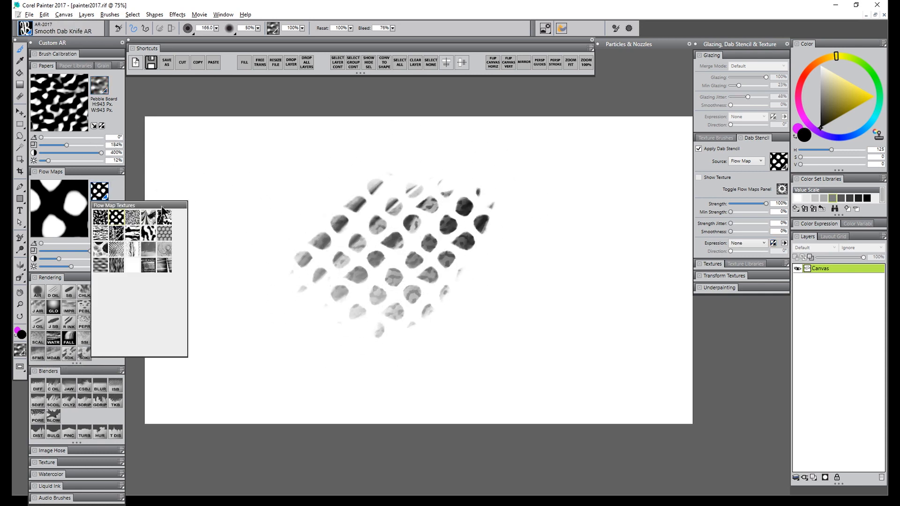
pyautogui.click(100, 217)
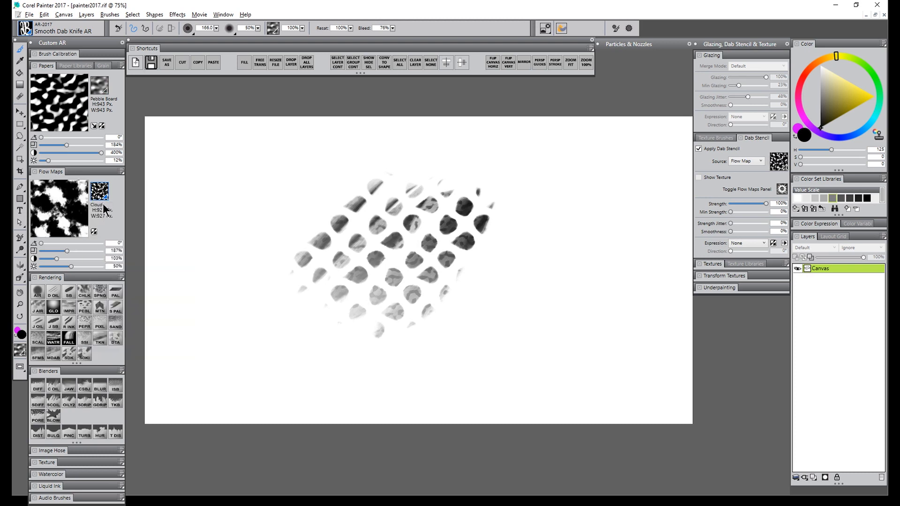
pyautogui.click(100, 86)
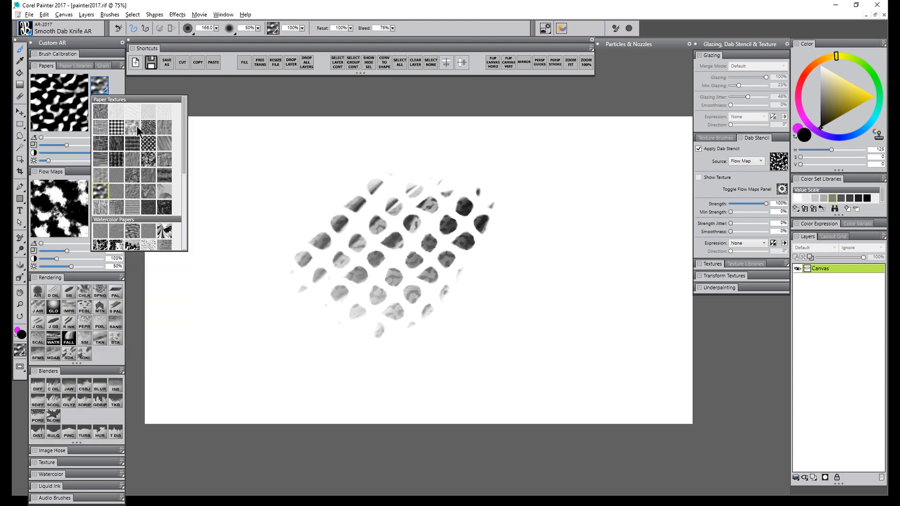
pyautogui.click(133, 125)
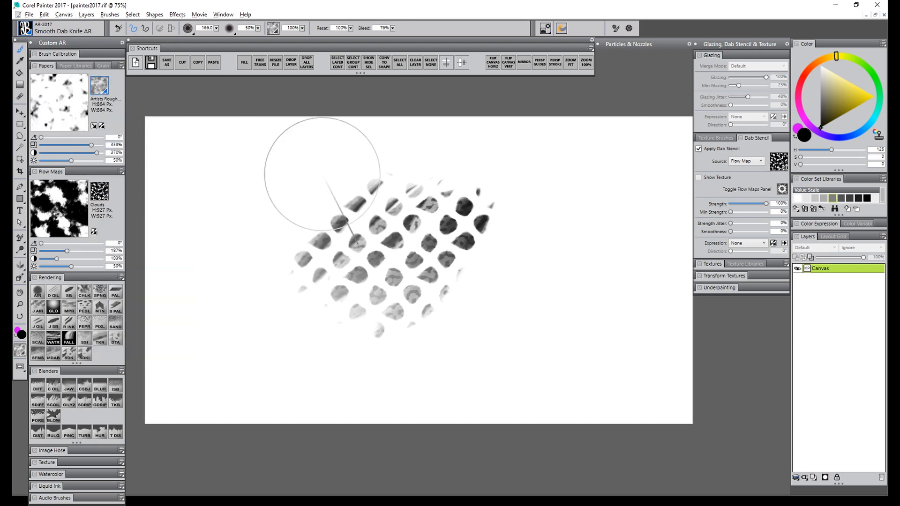
pyautogui.moveTo(339, 166)
pyautogui.mouseDown()
pyautogui.moveTo(324, 140)
pyautogui.moveTo(271, 322)
pyautogui.moveTo(354, 292)
pyautogui.moveTo(412, 357)
pyautogui.moveTo(488, 357)
pyautogui.moveTo(586, 265)
pyautogui.moveTo(635, 257)
pyautogui.moveTo(518, 341)
pyautogui.moveTo(443, 354)
pyautogui.mouseUp()
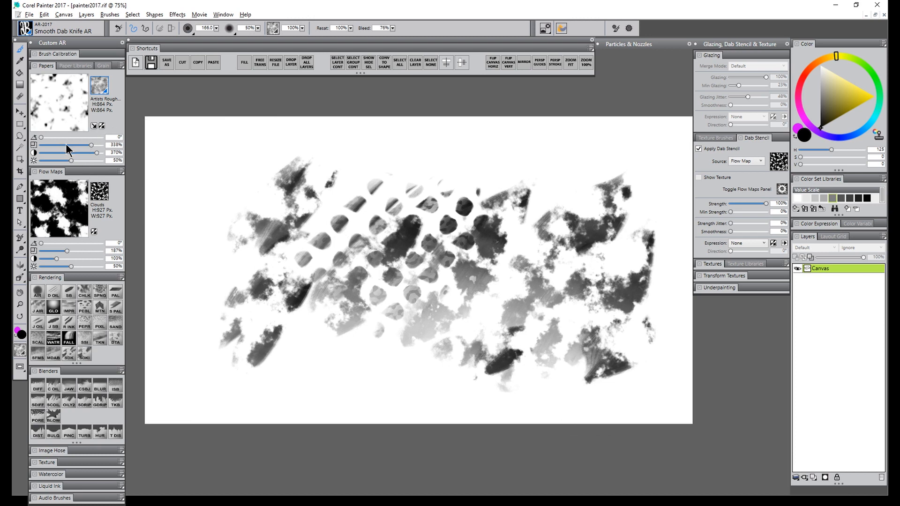
# Set the paper scale to 181%, enlarge the Clouds flow map, and paint dark strokes across the upper canvas.
pyautogui.click(66, 144)
pyautogui.click(82, 251)
pyautogui.moveTo(216, 178)
pyautogui.mouseDown()
pyautogui.moveTo(179, 264)
pyautogui.moveTo(230, 209)
pyautogui.moveTo(293, 167)
pyautogui.moveTo(294, 234)
pyautogui.moveTo(335, 264)
pyautogui.moveTo(435, 192)
pyautogui.moveTo(526, 166)
pyautogui.moveTo(451, 322)
pyautogui.moveTo(593, 151)
pyautogui.moveTo(552, 251)
pyautogui.moveTo(623, 225)
pyautogui.mouseUp()
# Set the flow map scale to 51%, the paper scale to 59% and its contrast to 176%, and paint finer cloudy strokes.
pyautogui.click(45, 251)
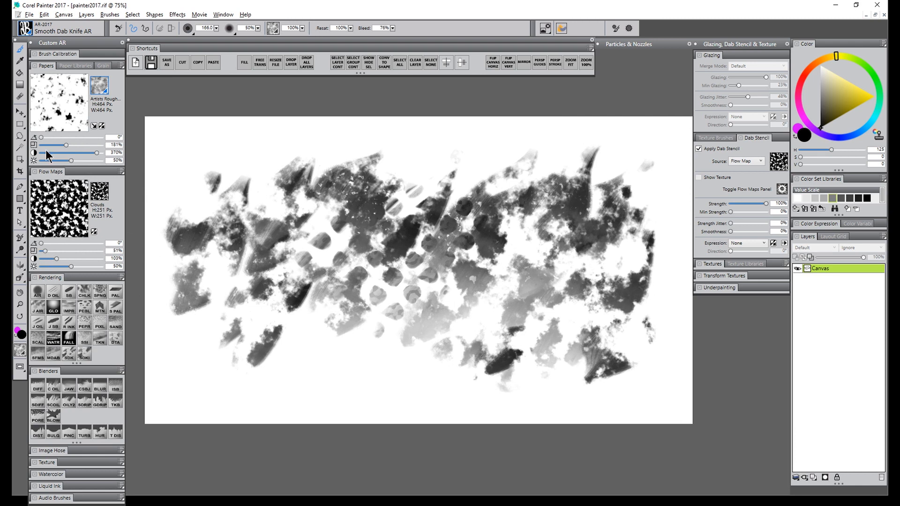
pyautogui.click(47, 145)
pyautogui.click(67, 153)
pyautogui.moveTo(188, 159)
pyautogui.mouseDown()
pyautogui.moveTo(215, 170)
pyautogui.moveTo(257, 148)
pyautogui.moveTo(208, 247)
pyautogui.moveTo(310, 152)
pyautogui.moveTo(407, 123)
pyautogui.moveTo(435, 153)
pyautogui.moveTo(404, 261)
pyautogui.moveTo(494, 191)
pyautogui.moveTo(404, 328)
pyautogui.moveTo(355, 345)
pyautogui.moveTo(462, 324)
pyautogui.mouseUp()
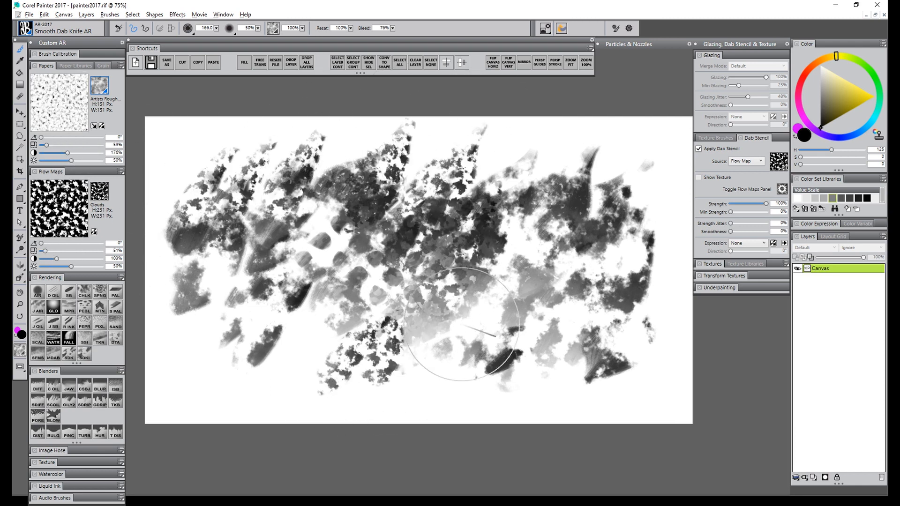
# Change the color to bright red, paint stenciled strokes over the gray marks, and reduce the brush size to 132.4.
pyautogui.click(872, 97)
pyautogui.click(801, 83)
pyautogui.moveTo(538, 255)
pyautogui.mouseDown()
pyautogui.moveTo(447, 263)
pyautogui.moveTo(328, 333)
pyautogui.moveTo(348, 242)
pyautogui.moveTo(403, 220)
pyautogui.moveTo(539, 262)
pyautogui.moveTo(534, 361)
pyautogui.moveTo(382, 325)
pyautogui.moveTo(492, 182)
pyautogui.mouseUp()
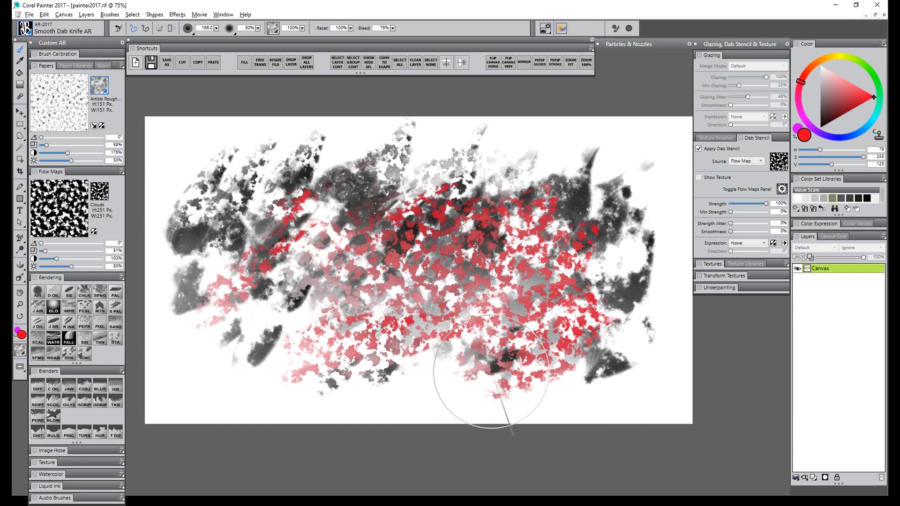
pyautogui.keyDown('ctrl'); pyautogui.keyDown('alt'); pyautogui.moveTo(489, 156); pyautogui.dragTo(502, 172); pyautogui.keyUp('alt'); pyautogui.keyUp('ctrl')
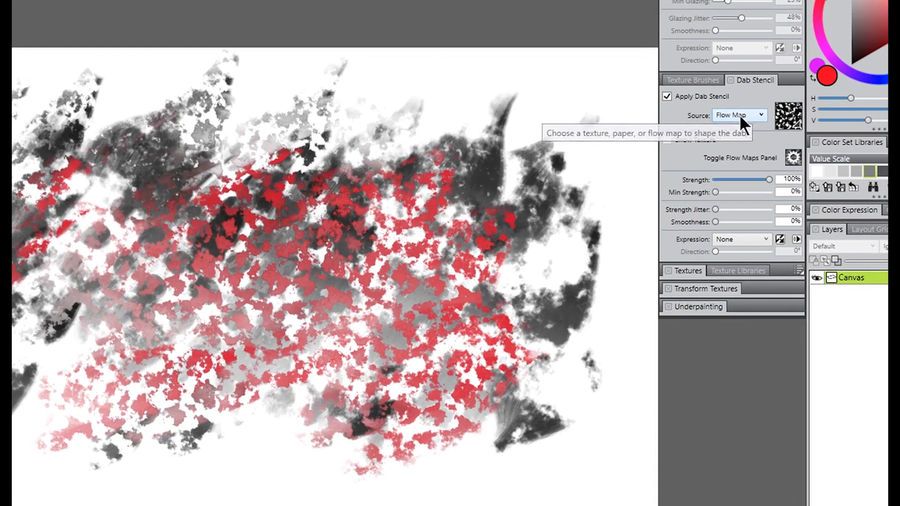
# Set the dab stencil source to Texture, choose the orange-gold texture, and paint broad red strokes around the canvas edges.
pyautogui.click(745, 161)
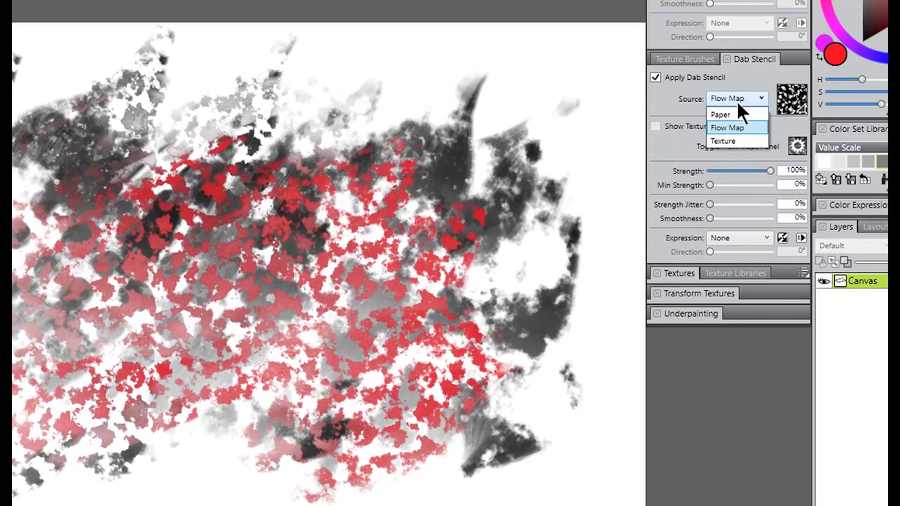
pyautogui.click(732, 138)
pyautogui.click(797, 96)
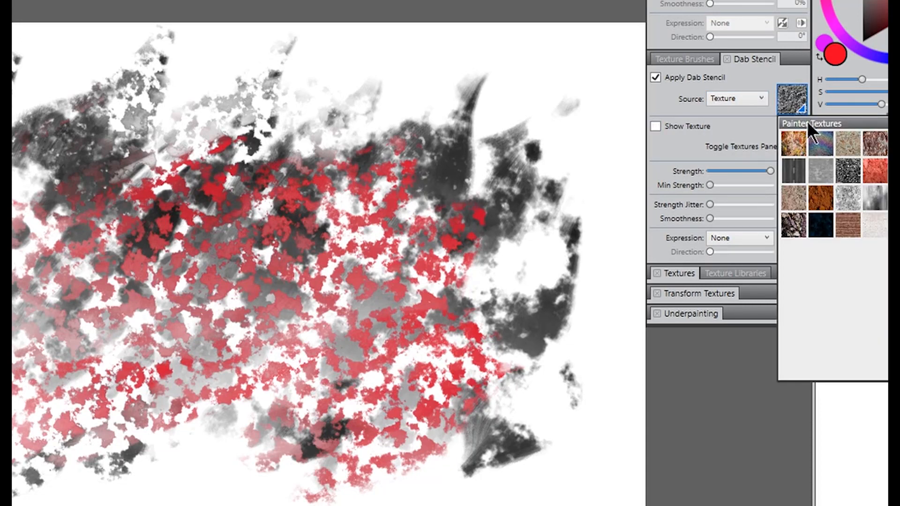
pyautogui.click(790, 136)
pyautogui.moveTo(371, 125); pyautogui.dragTo(512, 54)
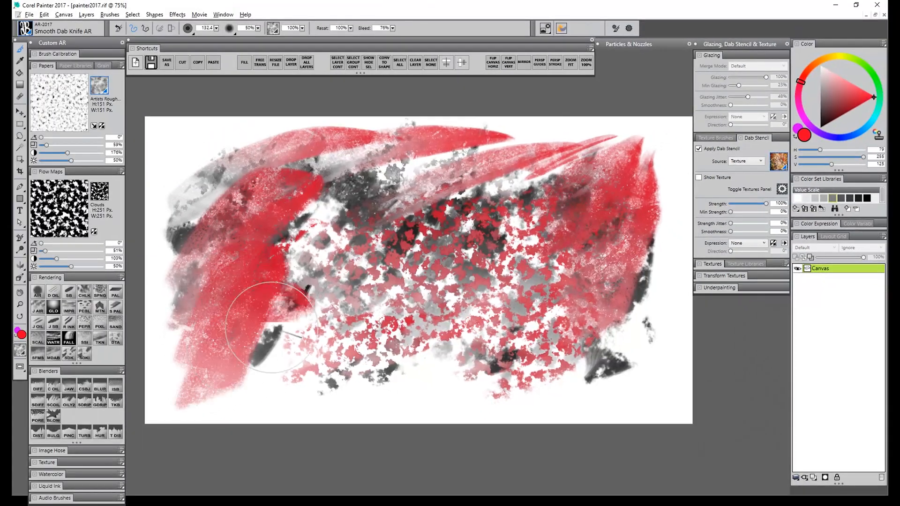
pyautogui.moveTo(271, 328)
pyautogui.mouseDown()
pyautogui.moveTo(300, 322)
pyautogui.moveTo(287, 417)
pyautogui.moveTo(446, 310)
pyautogui.moveTo(342, 423)
pyautogui.moveTo(528, 360)
pyautogui.moveTo(475, 406)
pyautogui.moveTo(658, 368)
pyautogui.mouseUp()
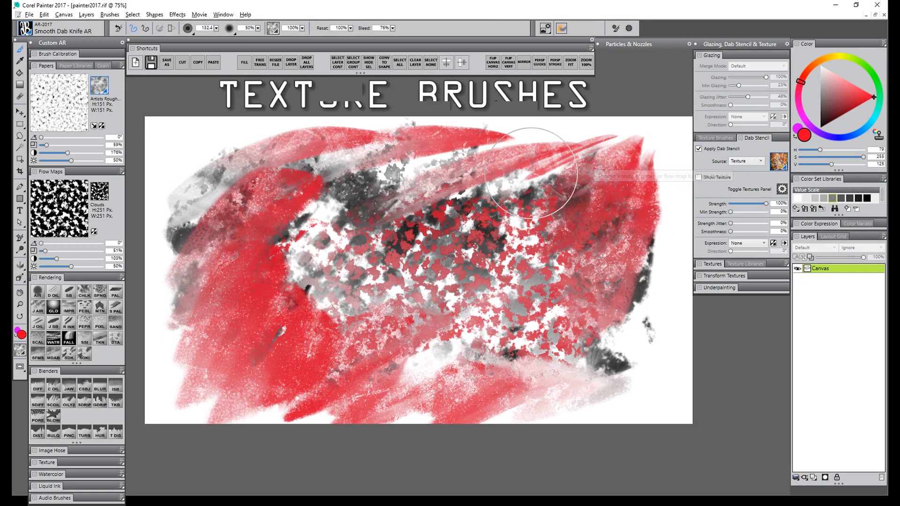
# Choose the Airbrush variant from the Texture Cover brush category.
pyautogui.click(47, 33)
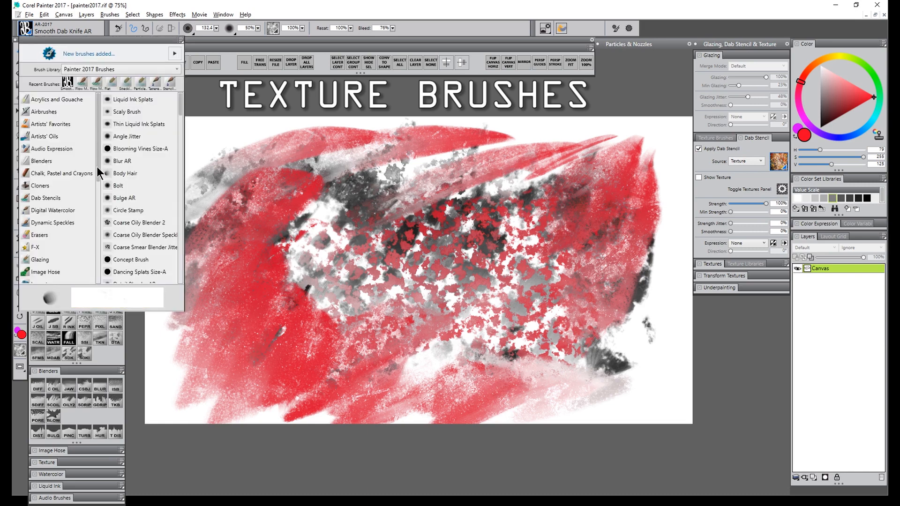
pyautogui.scroll(-3, 100, 239)
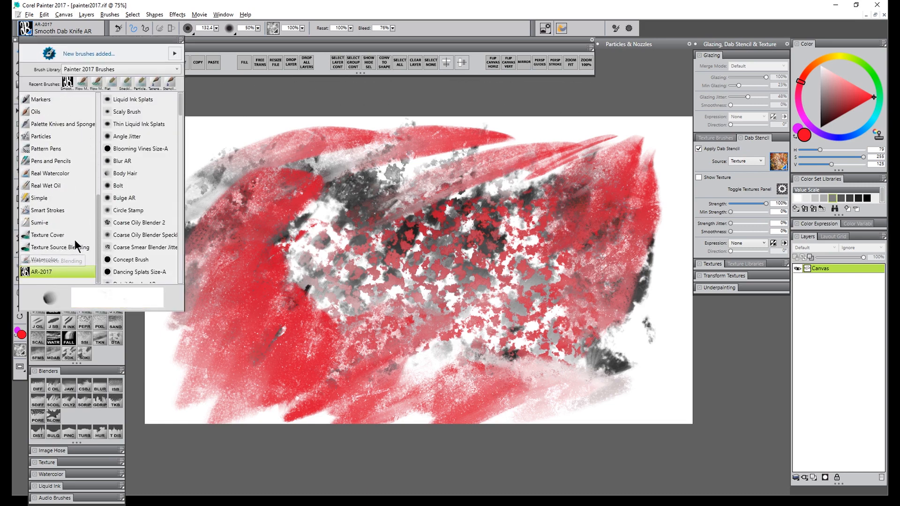
pyautogui.click(70, 235)
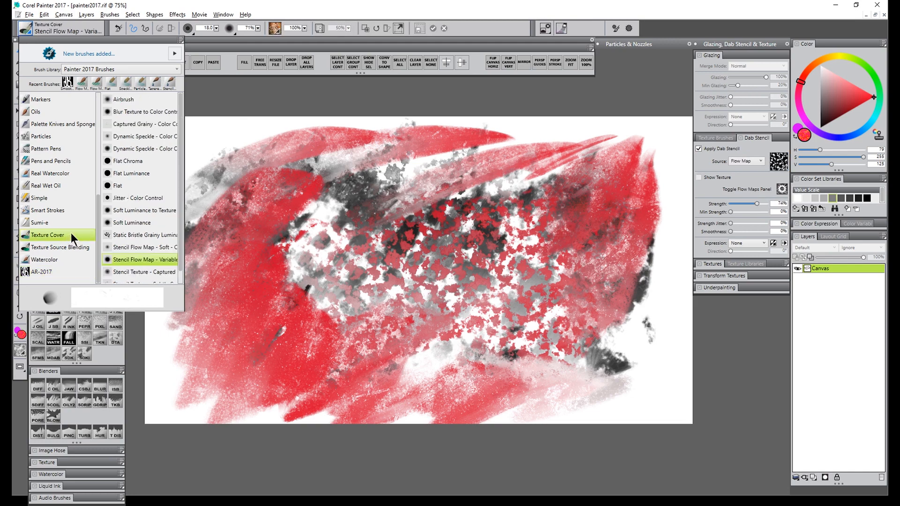
pyautogui.click(127, 103)
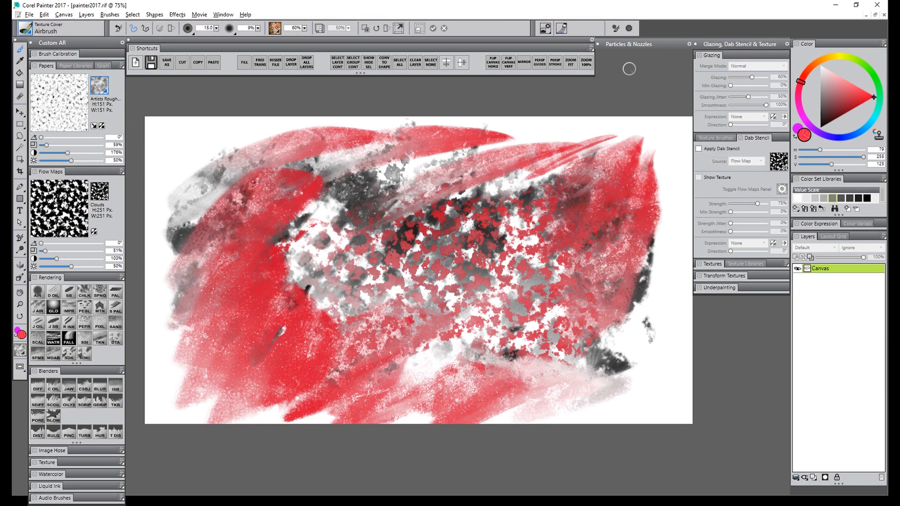
# Bring up the Desk Paint texture's settings and show the texture over the canvas.
pyautogui.click(275, 29)
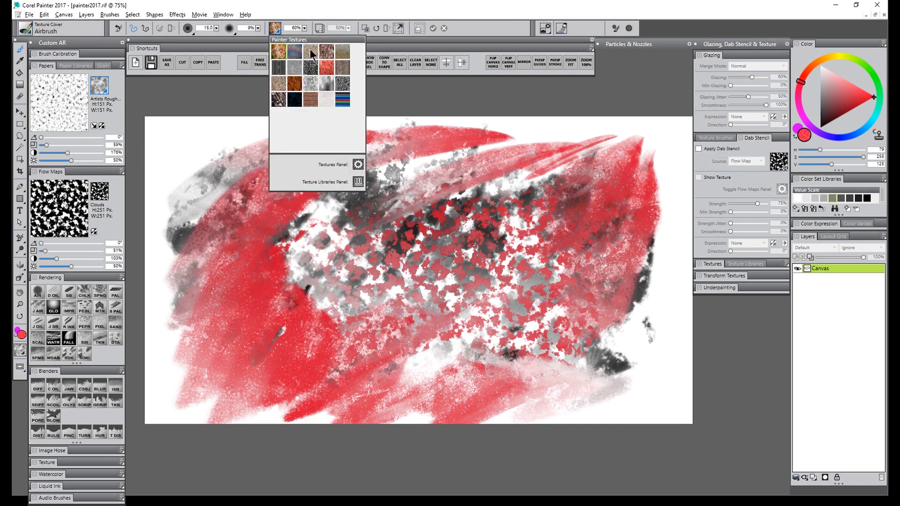
pyautogui.click(358, 164)
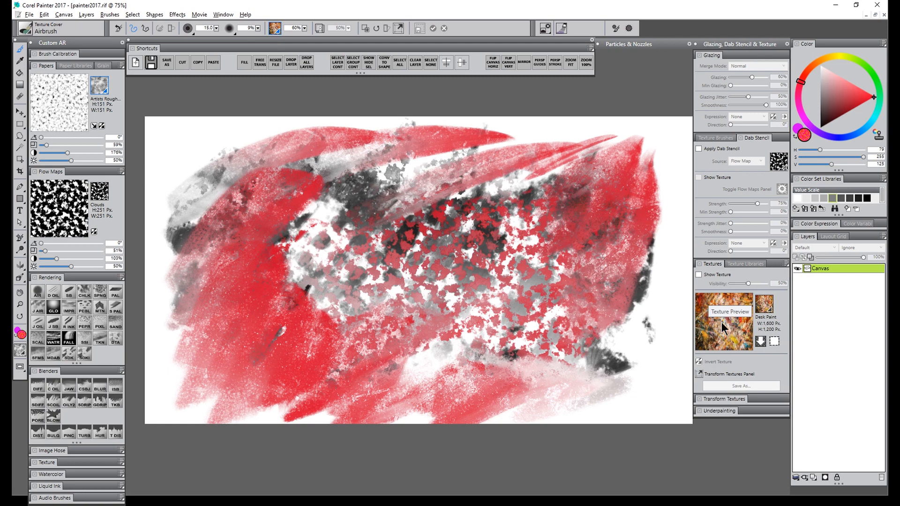
pyautogui.click(698, 275)
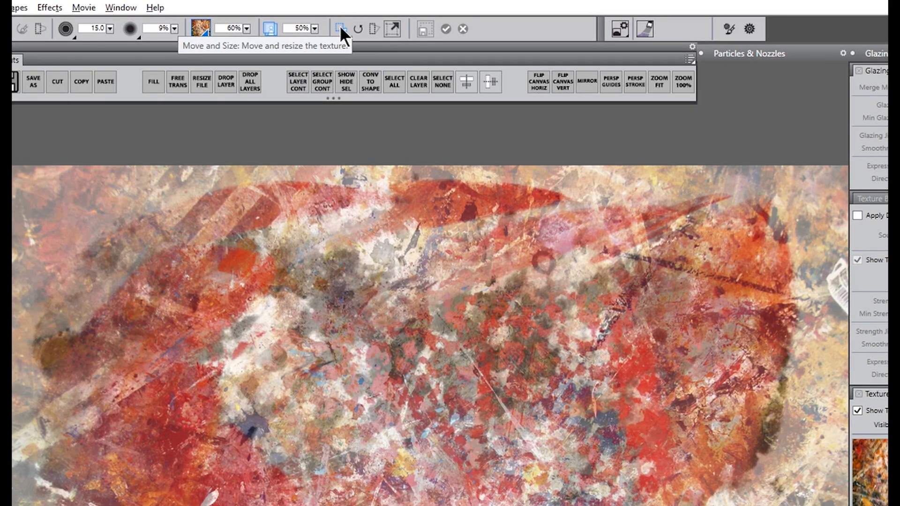
# Move and resize the Desk Paint texture overlay so it extends past the canvas edges, and apply the transformation.
pyautogui.click(340, 26)
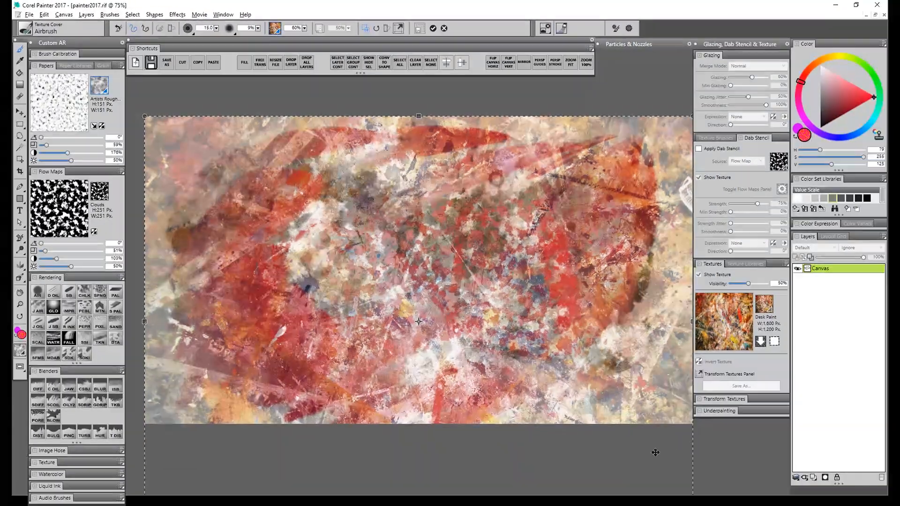
pyautogui.moveTo(653, 451)
pyautogui.mouseDown()
pyautogui.moveTo(628, 415)
pyautogui.moveTo(641, 393)
pyautogui.moveTo(606, 322)
pyautogui.mouseUp()
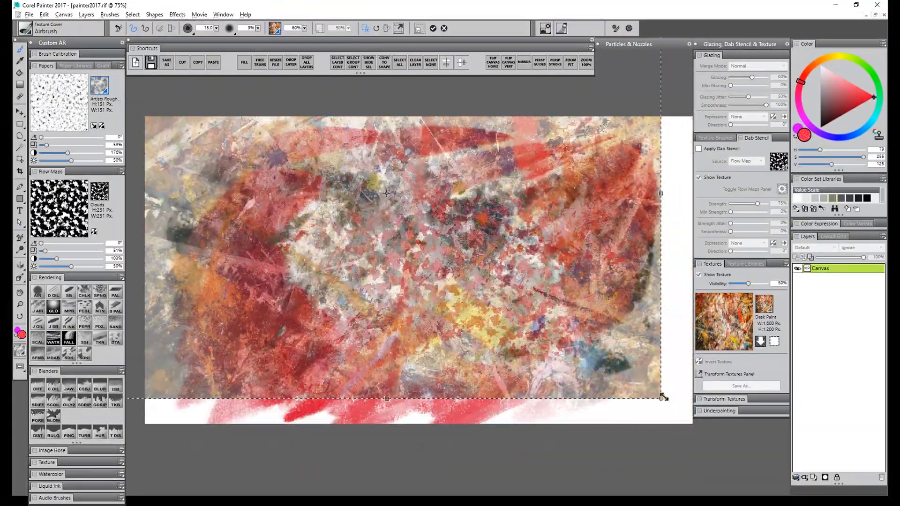
pyautogui.moveTo(662, 396); pyautogui.dragTo(624, 387)
pyautogui.moveTo(457, 283); pyautogui.dragTo(513, 354)
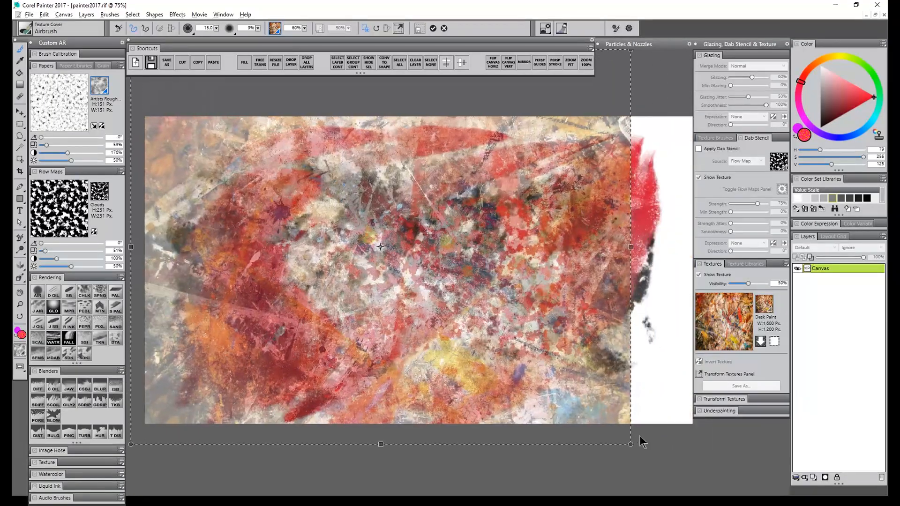
pyautogui.moveTo(632, 444); pyautogui.dragTo(711, 449)
pyautogui.click(432, 28)
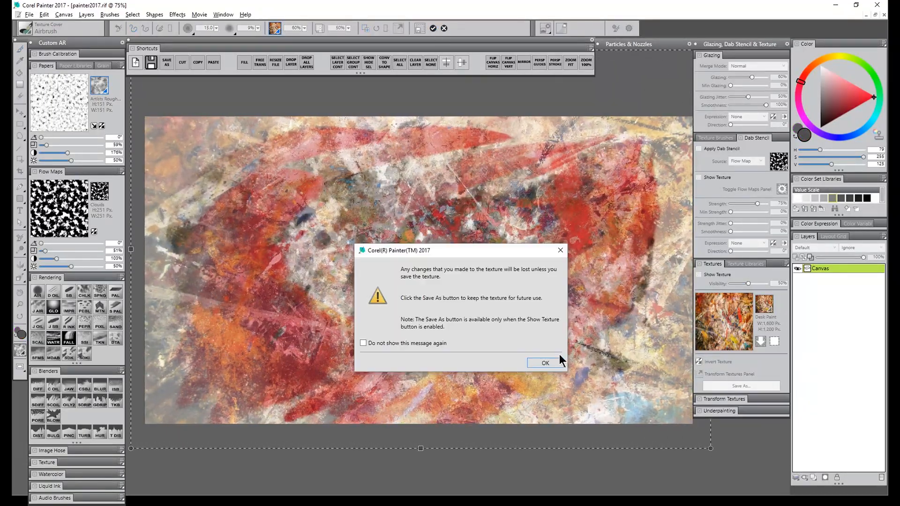
pyautogui.click(545, 364)
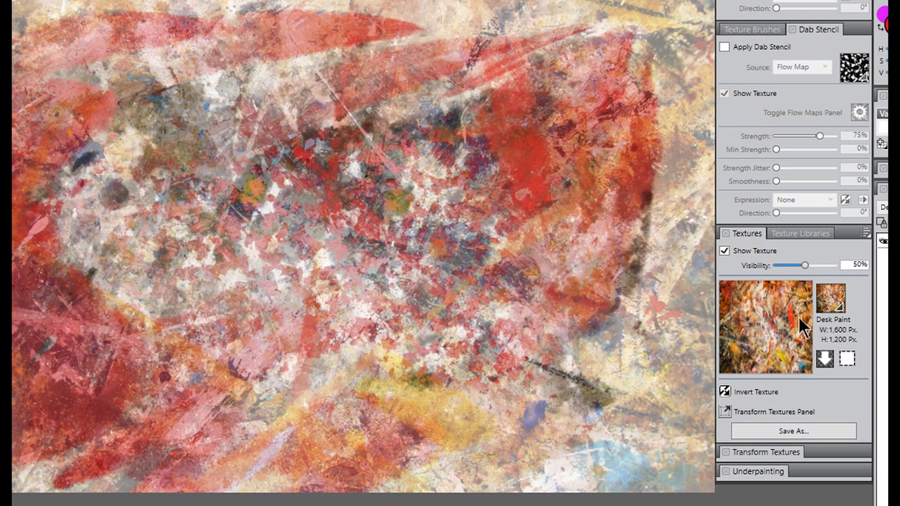
# Hide the texture overlay and paint the Desk Paint texture over the red and gray strokes with broad airbrush strokes.
pyautogui.click(723, 251)
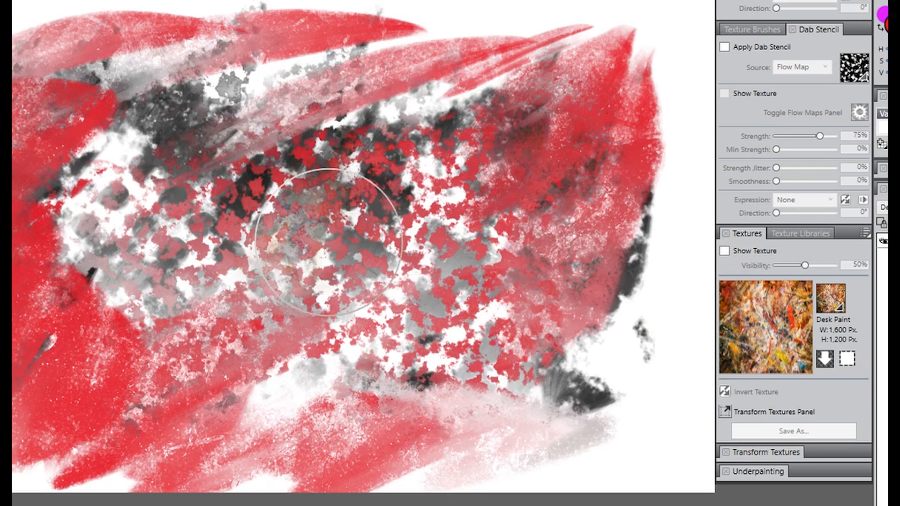
pyautogui.moveTo(328, 241)
pyautogui.mouseDown()
pyautogui.moveTo(229, 178)
pyautogui.moveTo(405, 148)
pyautogui.moveTo(186, 44)
pyautogui.moveTo(26, 176)
pyautogui.mouseUp()
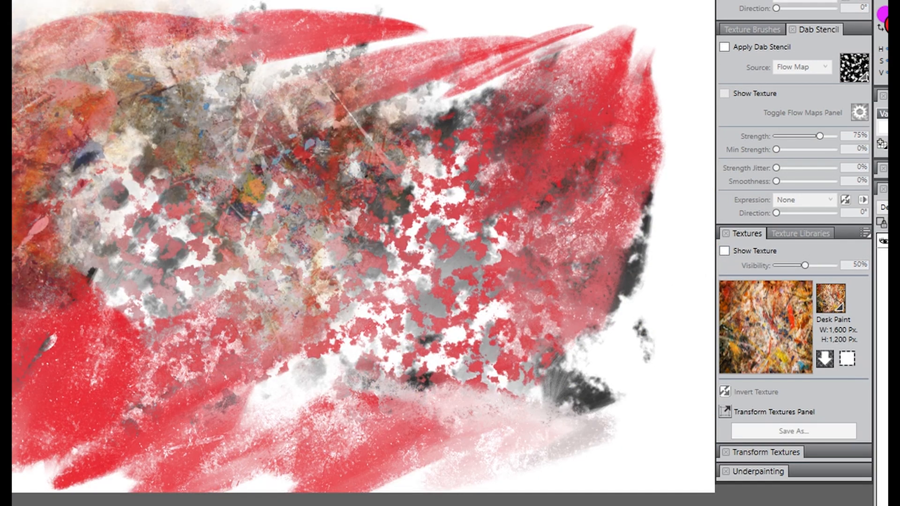
pyautogui.moveTo(19, 398)
pyautogui.mouseDown()
pyautogui.moveTo(131, 347)
pyautogui.moveTo(100, 311)
pyautogui.moveTo(446, 432)
pyautogui.moveTo(399, 128)
pyautogui.moveTo(431, 28)
pyautogui.moveTo(661, 42)
pyautogui.moveTo(602, 344)
pyautogui.moveTo(534, 489)
pyautogui.moveTo(451, 225)
pyautogui.moveTo(370, 211)
pyautogui.moveTo(277, 2)
pyautogui.moveTo(47, 33)
pyautogui.mouseUp()
pyautogui.moveTo(42, 401)
pyautogui.mouseDown()
pyautogui.moveTo(206, 499)
pyautogui.moveTo(205, 450)
pyautogui.moveTo(285, 301)
pyautogui.moveTo(209, 188)
pyautogui.moveTo(154, 248)
pyautogui.moveTo(289, 300)
pyautogui.moveTo(456, 396)
pyautogui.mouseUp()
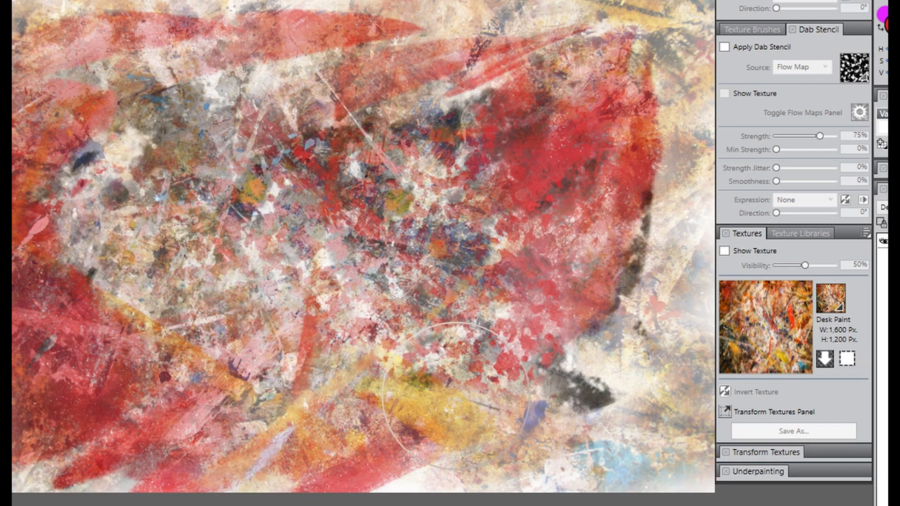
# Change the source texture to Gas and paint broad strokes of it across the canvas.
pyautogui.click(835, 300)
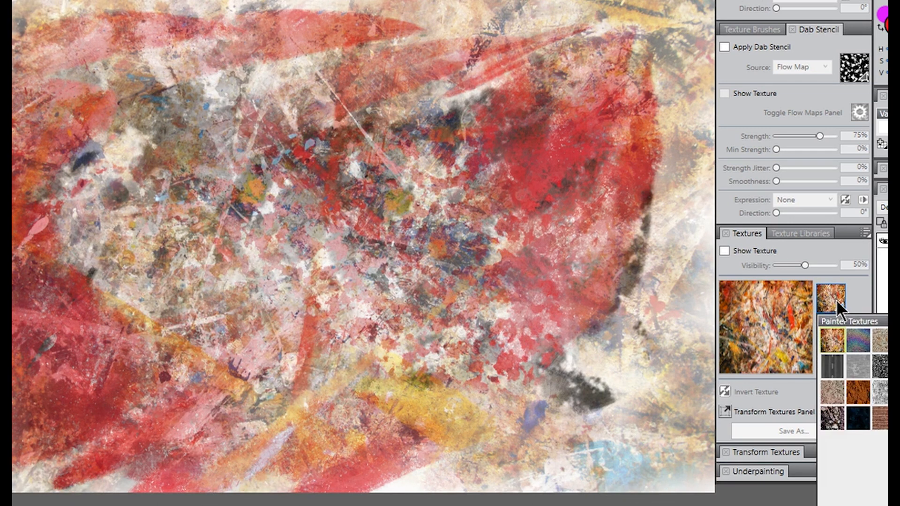
pyautogui.click(859, 339)
pyautogui.moveTo(429, 187)
pyautogui.mouseDown()
pyautogui.moveTo(328, 122)
pyautogui.moveTo(51, 24)
pyautogui.mouseUp()
pyautogui.moveTo(74, 193)
pyautogui.mouseDown()
pyautogui.moveTo(172, 440)
pyautogui.moveTo(210, 383)
pyautogui.moveTo(236, 301)
pyautogui.moveTo(649, 428)
pyautogui.moveTo(608, 226)
pyautogui.moveTo(662, 32)
pyautogui.moveTo(622, 46)
pyautogui.moveTo(603, 381)
pyautogui.mouseUp()
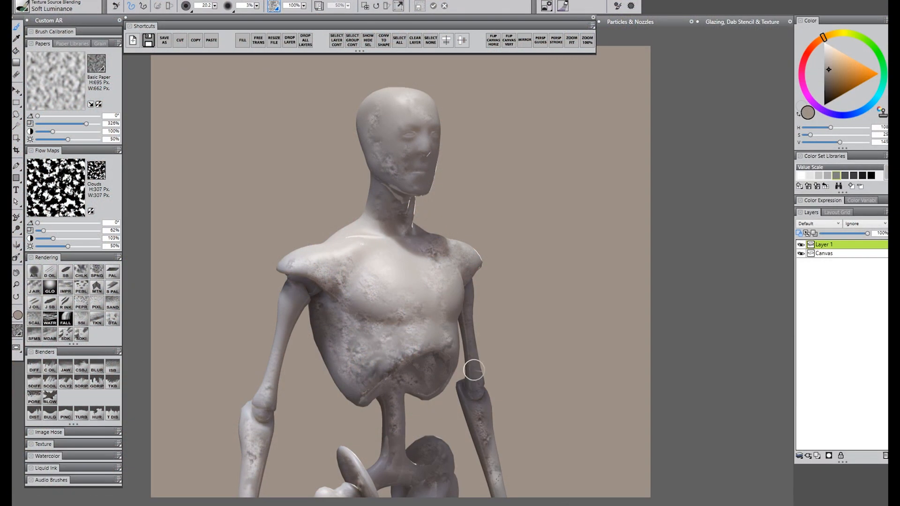
# Select the Stencil Texture - Grainy variant of Texture Source Blending, pick a texture, and paint dark weathering over the figure's head and torso.
pyautogui.click(22, 6)
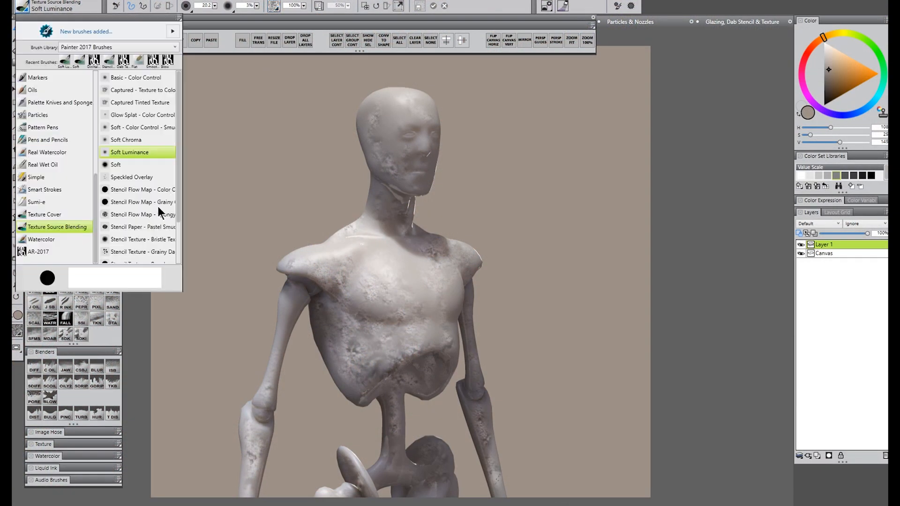
pyautogui.click(200, 146)
pyautogui.click(273, 6)
pyautogui.click(287, 60)
pyautogui.moveTo(433, 279)
pyautogui.mouseDown()
pyautogui.moveTo(432, 459)
pyautogui.moveTo(671, 501)
pyautogui.mouseUp()
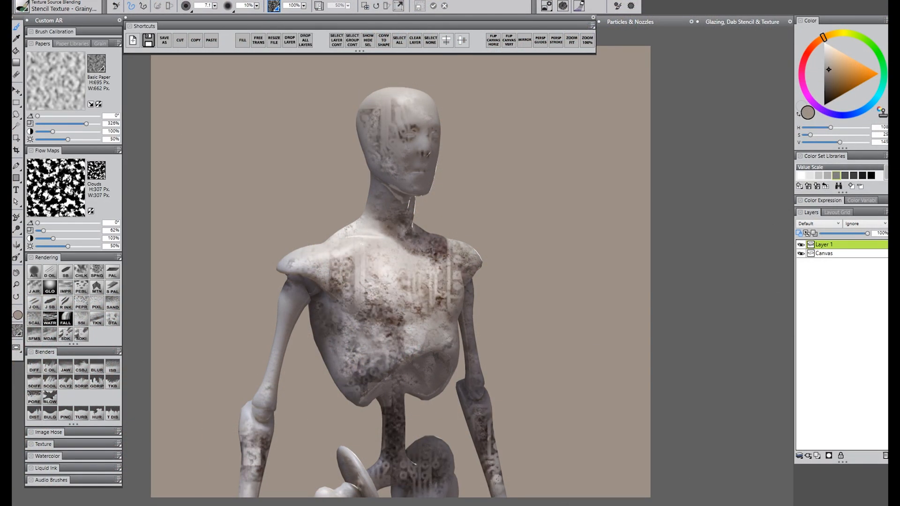
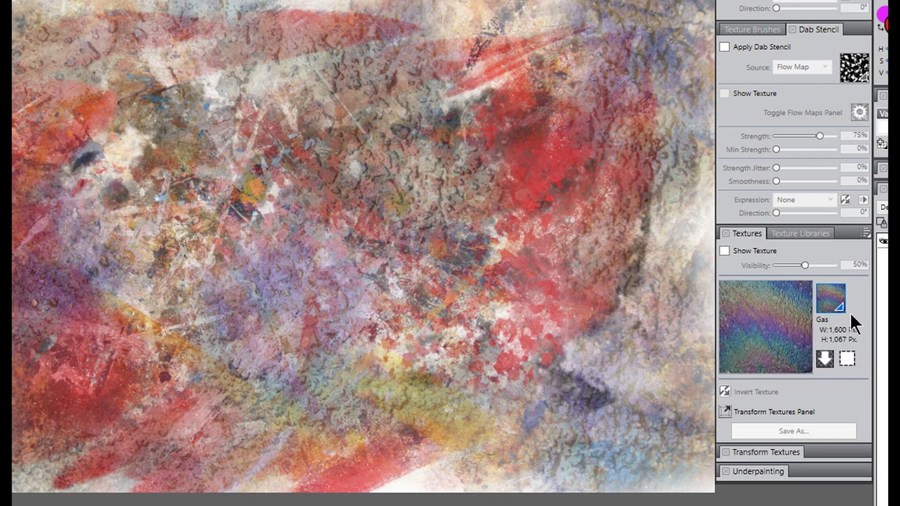
# Switch to the Smooth Dab Knife AR brush and set its dab stencil source to the Brick Wall texture.
pyautogui.click(830, 299)
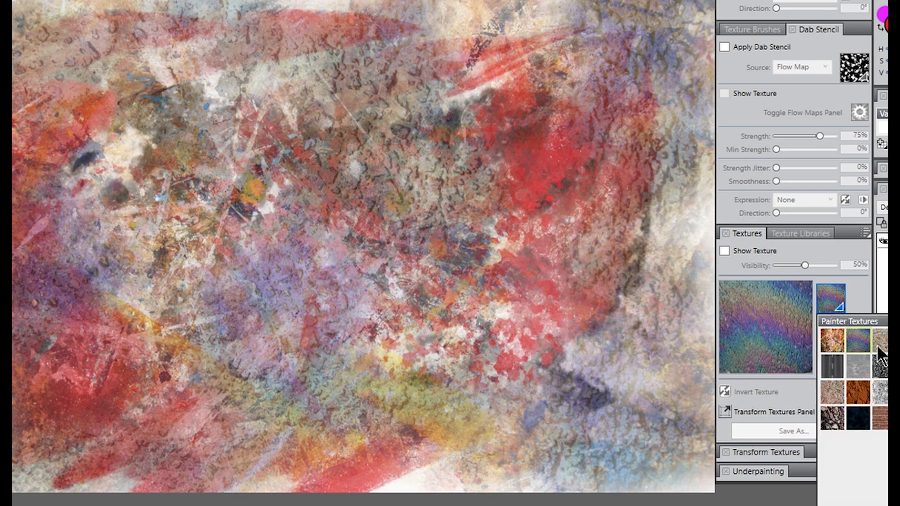
pyautogui.click(856, 286)
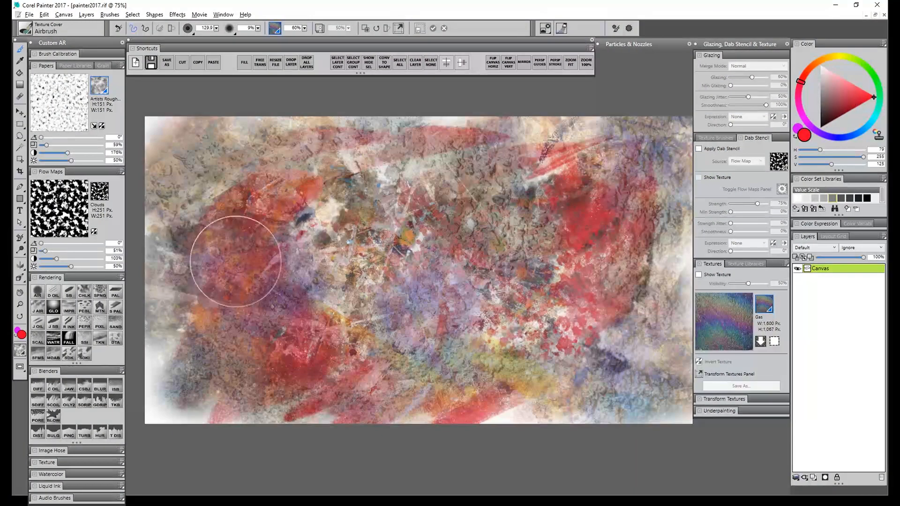
pyautogui.click(72, 352)
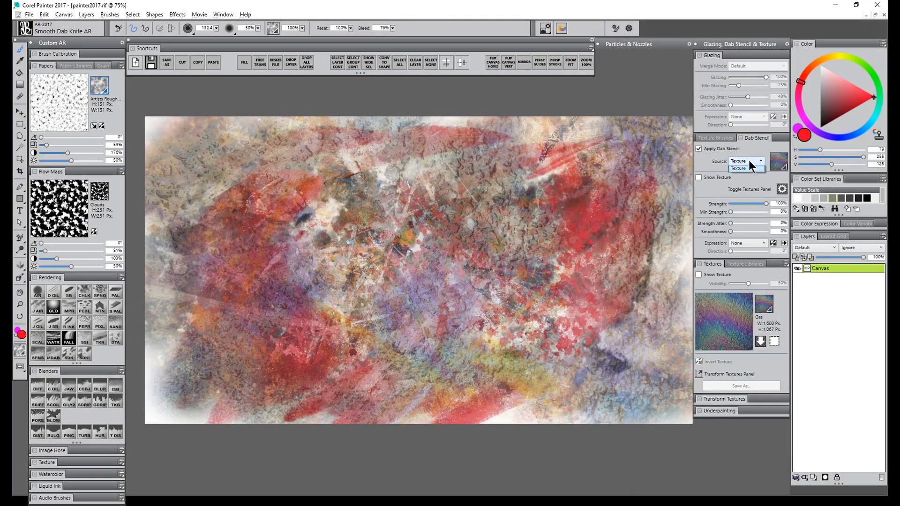
pyautogui.click(749, 160)
pyautogui.click(746, 186)
pyautogui.click(778, 162)
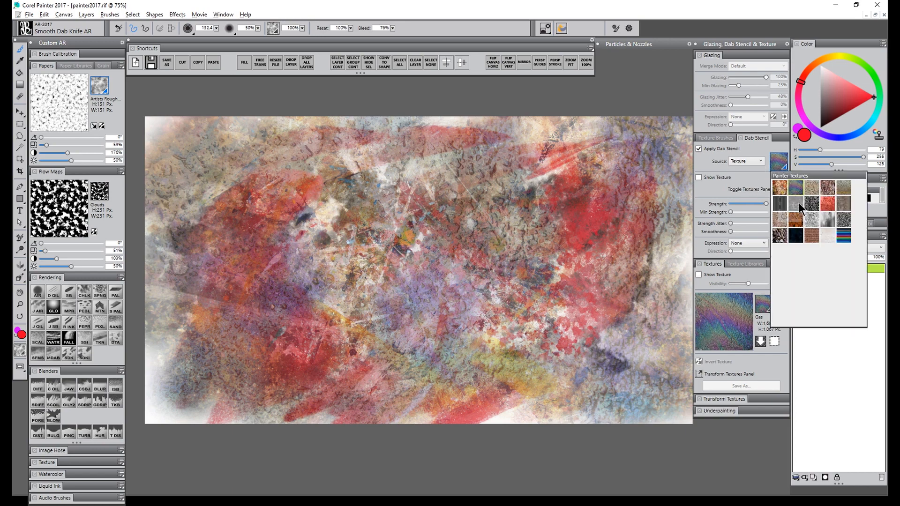
pyautogui.click(811, 236)
# Paint a row of slanted black strokes with the Brick Wall stencil across the middle of the canvas.
pyautogui.moveTo(405, 313); pyautogui.dragTo(446, 301)
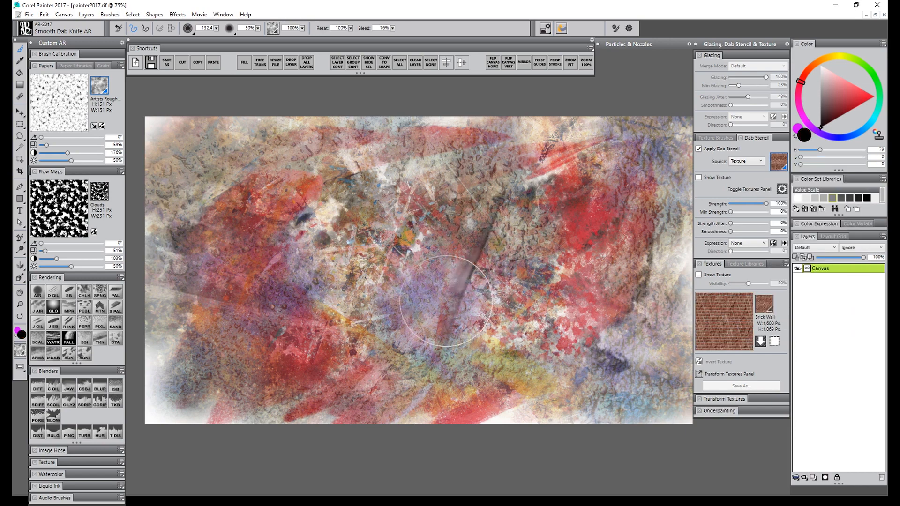
pyautogui.moveTo(497, 214); pyautogui.dragTo(459, 346)
pyautogui.moveTo(502, 230); pyautogui.dragTo(482, 329)
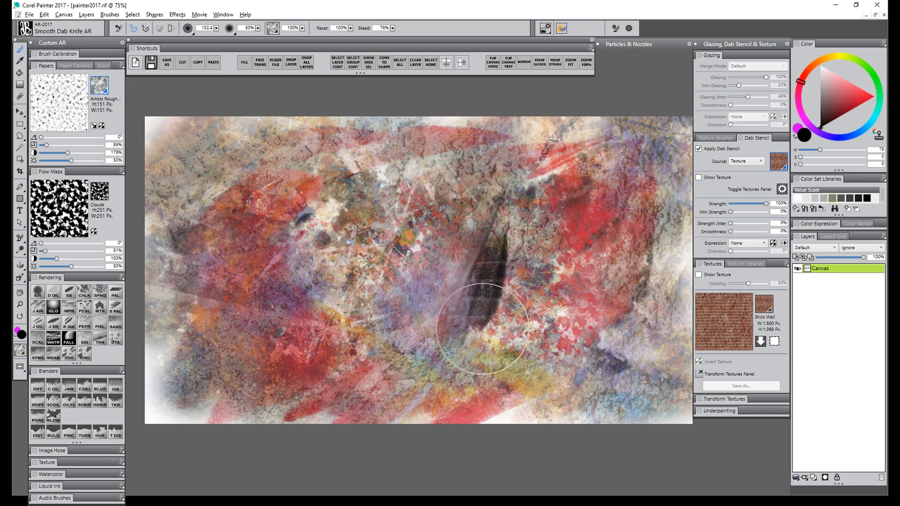
pyautogui.moveTo(517, 236)
pyautogui.mouseDown()
pyautogui.moveTo(507, 326)
pyautogui.moveTo(542, 207)
pyautogui.moveTo(532, 328)
pyautogui.mouseUp()
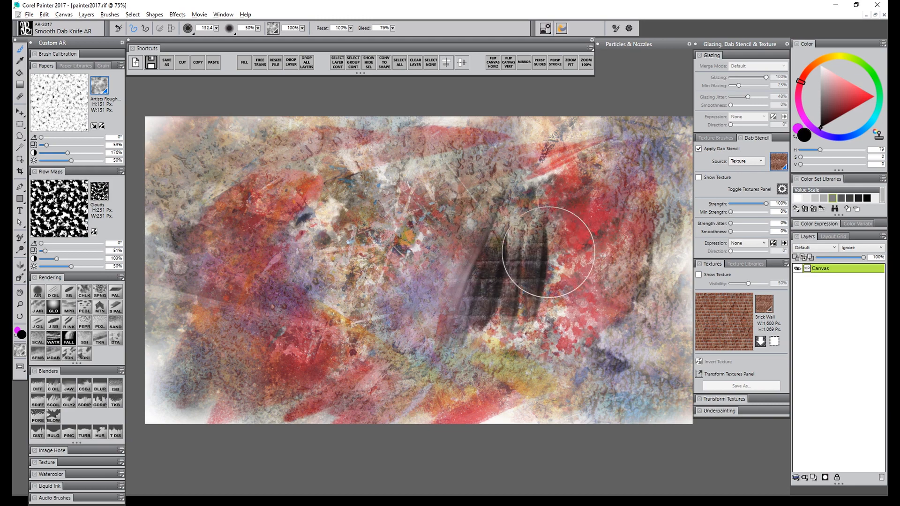
pyautogui.moveTo(561, 211); pyautogui.dragTo(550, 323)
pyautogui.moveTo(507, 202); pyautogui.dragTo(437, 314)
pyautogui.moveTo(450, 220); pyautogui.dragTo(405, 315)
pyautogui.moveTo(422, 220); pyautogui.dragTo(375, 319)
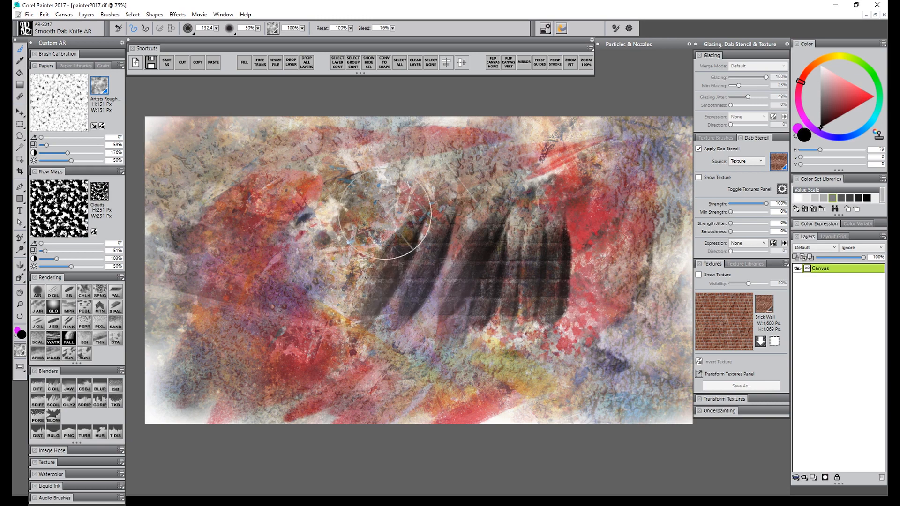
pyautogui.moveTo(366, 211); pyautogui.dragTo(291, 301)
pyautogui.moveTo(328, 225); pyautogui.dragTo(263, 337)
# Change the color to white and paint Brick Wall stenciled strokes over and below the black ones.
pyautogui.moveTo(433, 201)
pyautogui.mouseDown()
pyautogui.moveTo(377, 306)
pyautogui.moveTo(433, 206)
pyautogui.moveTo(441, 219)
pyautogui.moveTo(429, 297)
pyautogui.mouseUp()
pyautogui.moveTo(477, 195); pyautogui.dragTo(455, 318)
pyautogui.moveTo(506, 199); pyautogui.dragTo(487, 300)
pyautogui.moveTo(542, 199); pyautogui.dragTo(531, 307)
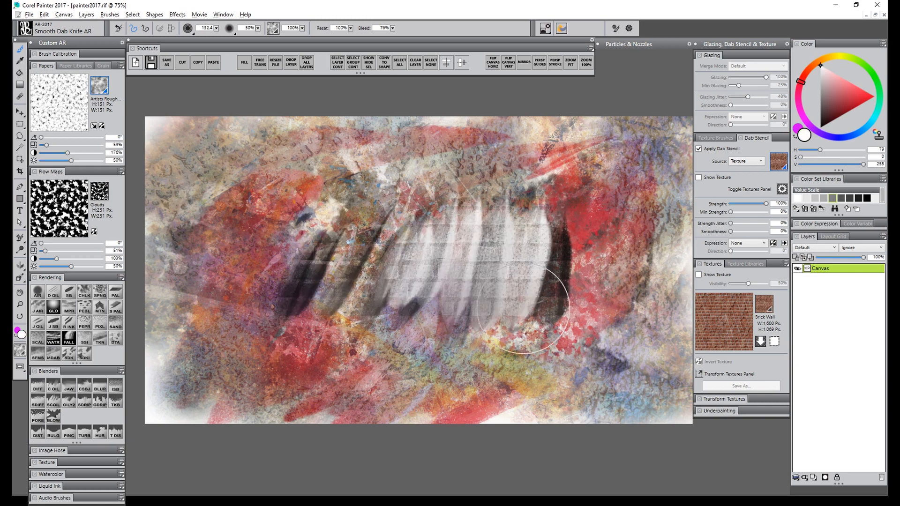
pyautogui.moveTo(573, 216); pyautogui.dragTo(553, 330)
pyautogui.moveTo(506, 276); pyautogui.dragTo(414, 357)
pyautogui.moveTo(412, 300); pyautogui.dragTo(348, 375)
pyautogui.moveTo(466, 335); pyautogui.dragTo(421, 389)
pyautogui.moveTo(502, 321); pyautogui.dragTo(541, 342)
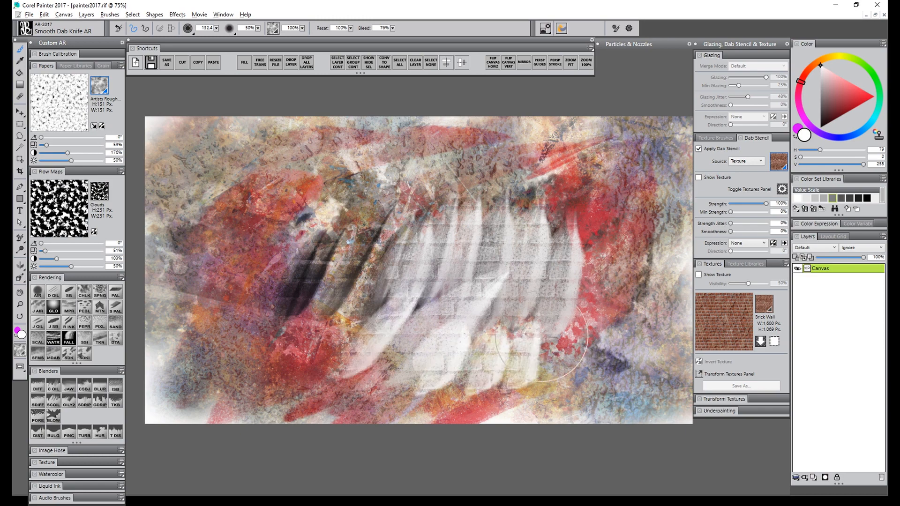
# Change the dab stencil texture to Eye Shadow and paint white strokes over the canvas's upper-left area.
pyautogui.click(779, 162)
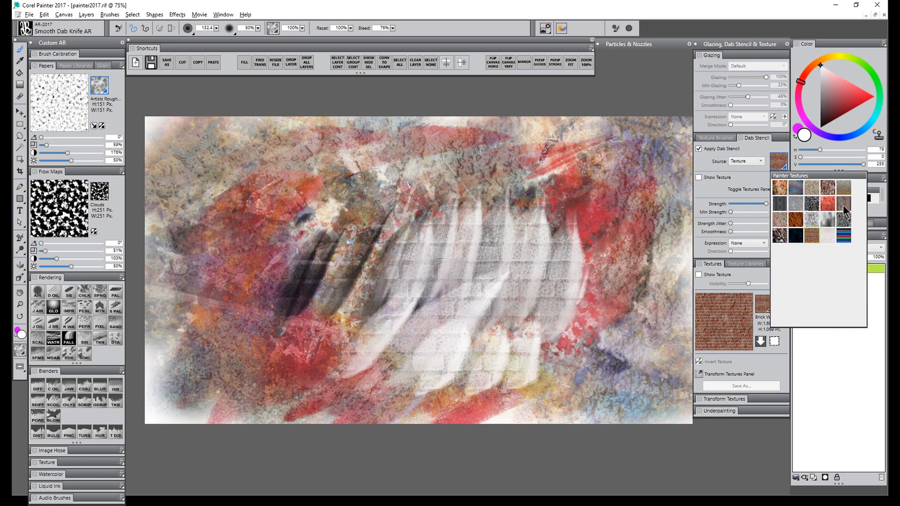
pyautogui.click(779, 234)
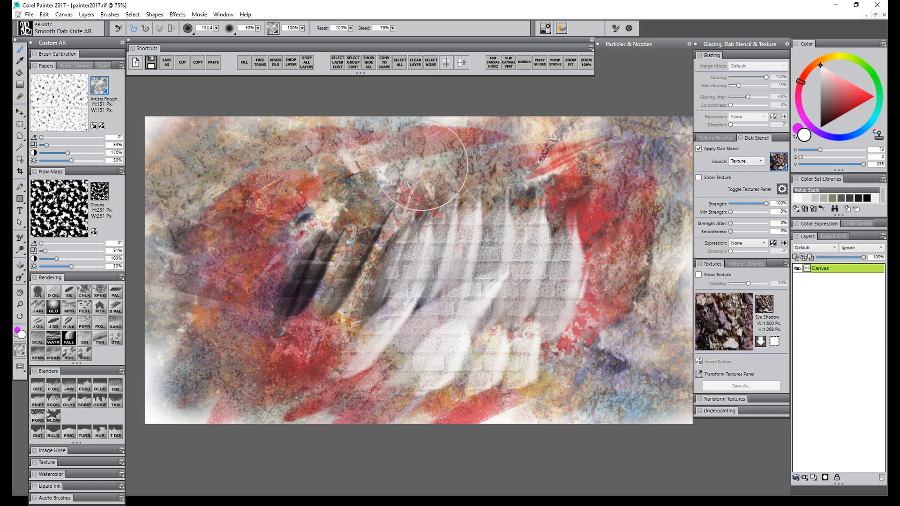
pyautogui.moveTo(426, 169)
pyautogui.mouseDown()
pyautogui.moveTo(310, 308)
pyautogui.moveTo(394, 248)
pyautogui.mouseUp()
pyautogui.moveTo(377, 166); pyautogui.dragTo(286, 283)
pyautogui.moveTo(333, 145); pyautogui.dragTo(232, 280)
pyautogui.moveTo(395, 146); pyautogui.dragTo(353, 203)
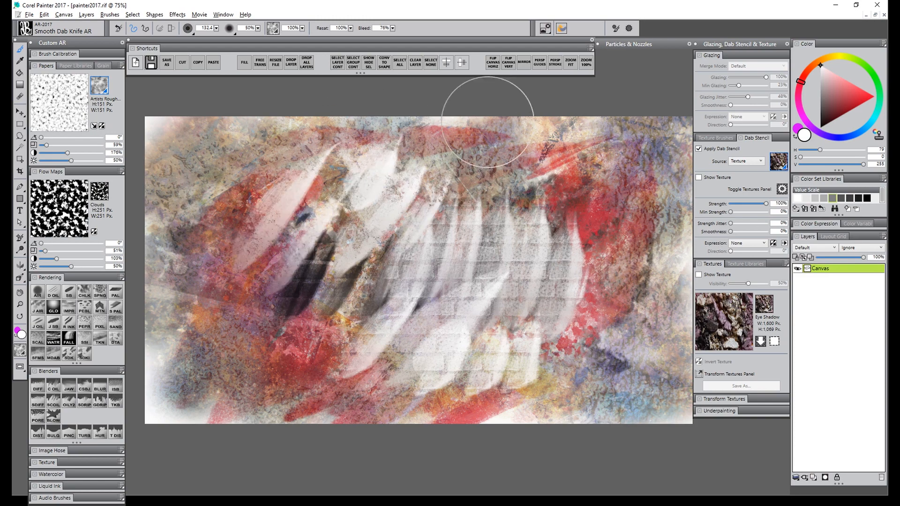
# Continue the white Eye Shadow strokes across the canvas's upper right and down its right side, and turn off the dab stencil.
pyautogui.moveTo(488, 126); pyautogui.dragTo(443, 199)
pyautogui.moveTo(539, 129); pyautogui.dragTo(524, 187)
pyautogui.moveTo(592, 134); pyautogui.dragTo(573, 203)
pyautogui.moveTo(635, 143); pyautogui.dragTo(614, 246)
pyautogui.moveTo(658, 215); pyautogui.dragTo(623, 323)
pyautogui.moveTo(614, 305); pyautogui.dragTo(595, 363)
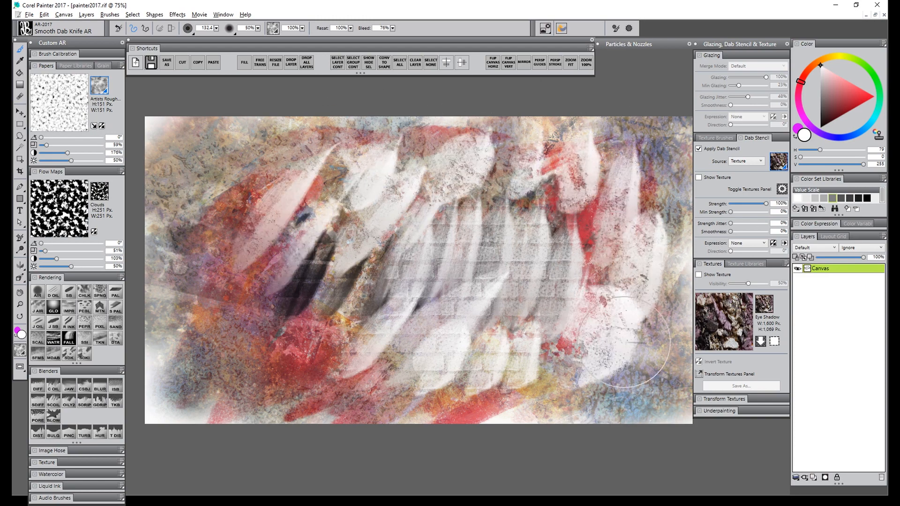
pyautogui.moveTo(651, 335); pyautogui.dragTo(639, 380)
pyautogui.click(699, 149)
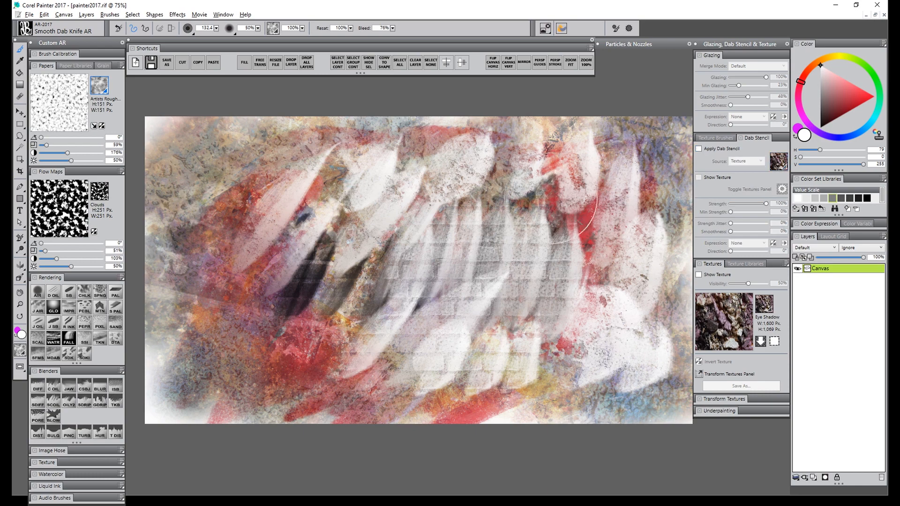
# Paint plain white strokes without a stencil down the left part of the canvas using the Smooth Dab Knife AR brush.
pyautogui.moveTo(300, 171); pyautogui.dragTo(199, 251)
pyautogui.moveTo(244, 197); pyautogui.dragTo(231, 322)
pyautogui.moveTo(283, 232); pyautogui.dragTo(260, 358)
pyautogui.moveTo(287, 175)
pyautogui.mouseDown()
pyautogui.moveTo(257, 269)
pyautogui.moveTo(281, 349)
pyautogui.mouseUp()
pyautogui.moveTo(247, 330); pyautogui.dragTo(220, 394)
pyautogui.moveTo(187, 292); pyautogui.dragTo(174, 356)
pyautogui.moveTo(190, 267); pyautogui.dragTo(180, 344)
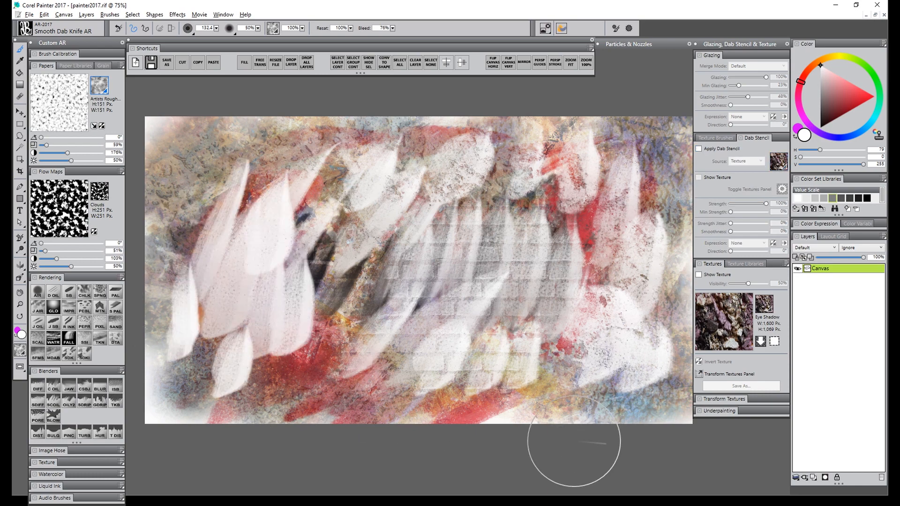
# Make a rectangular selection around most of the painting and capture it as a new texture named Messy.
pyautogui.click(765, 305)
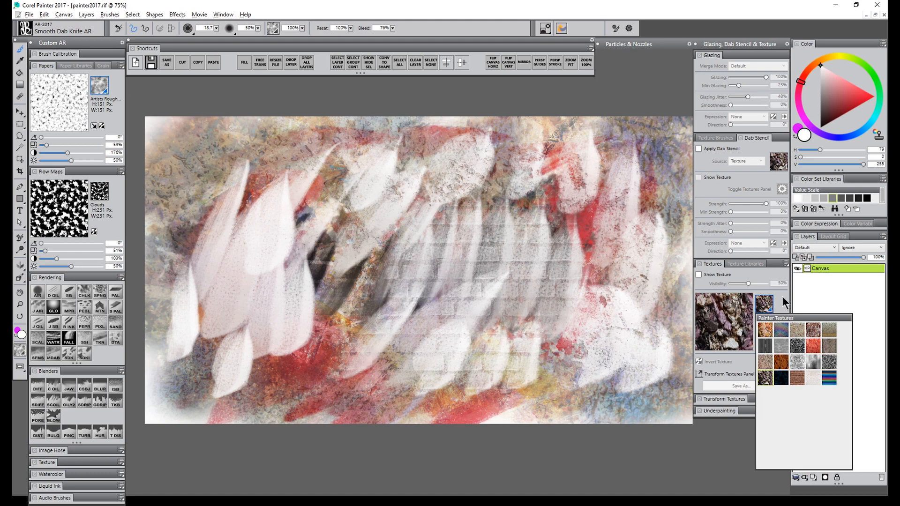
pyautogui.click(783, 304)
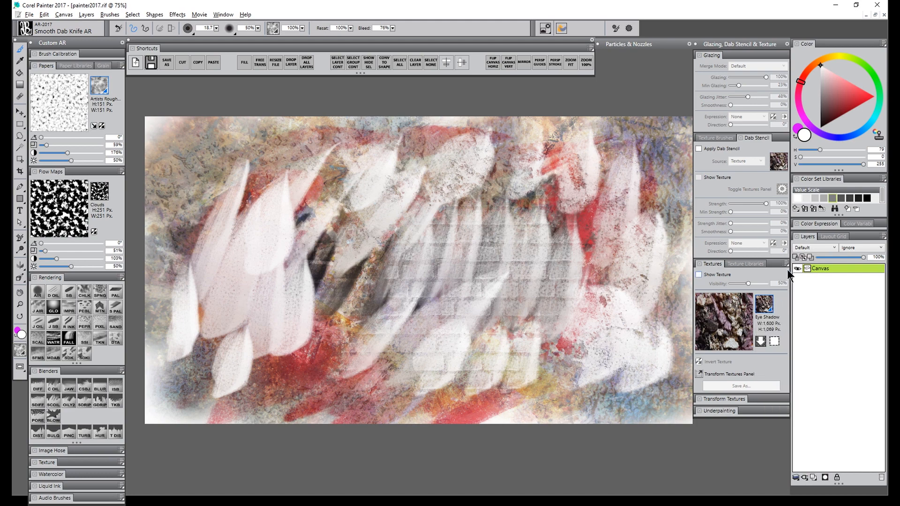
pyautogui.click(785, 264)
pyautogui.click(784, 264)
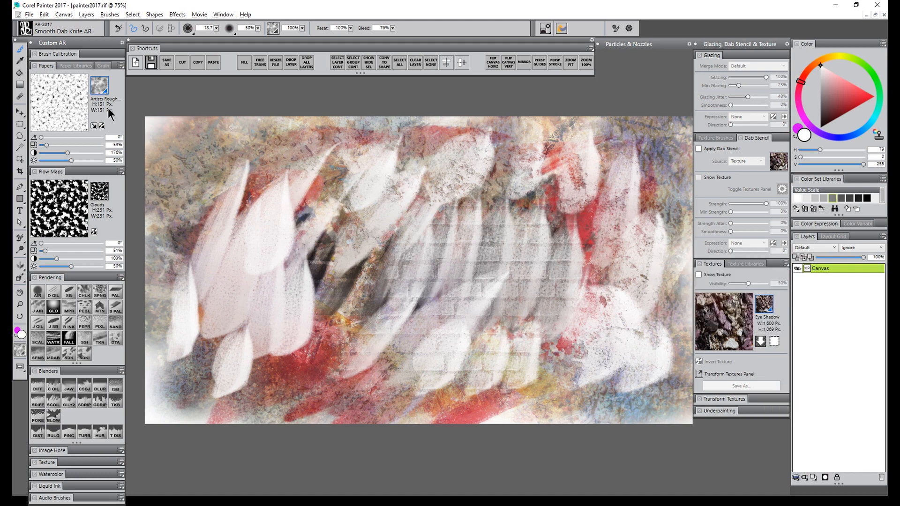
pyautogui.click(20, 123)
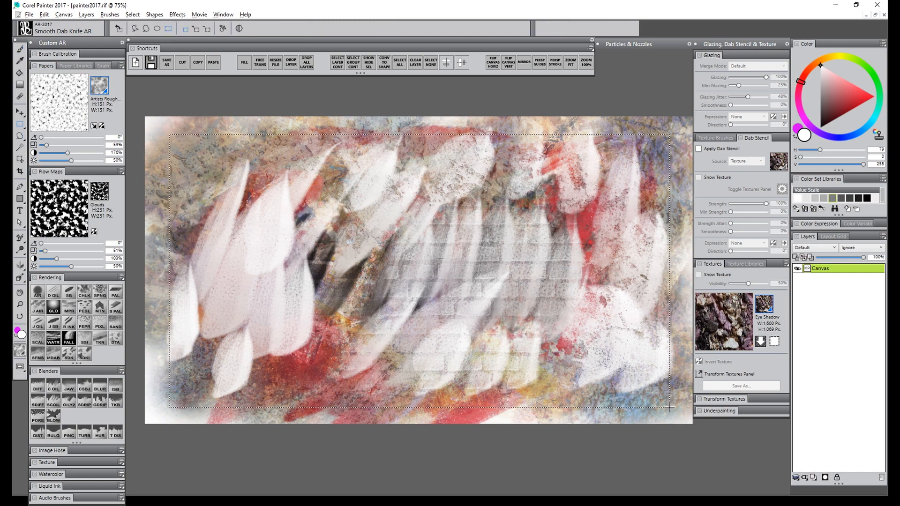
pyautogui.click(785, 264)
pyautogui.click(742, 293)
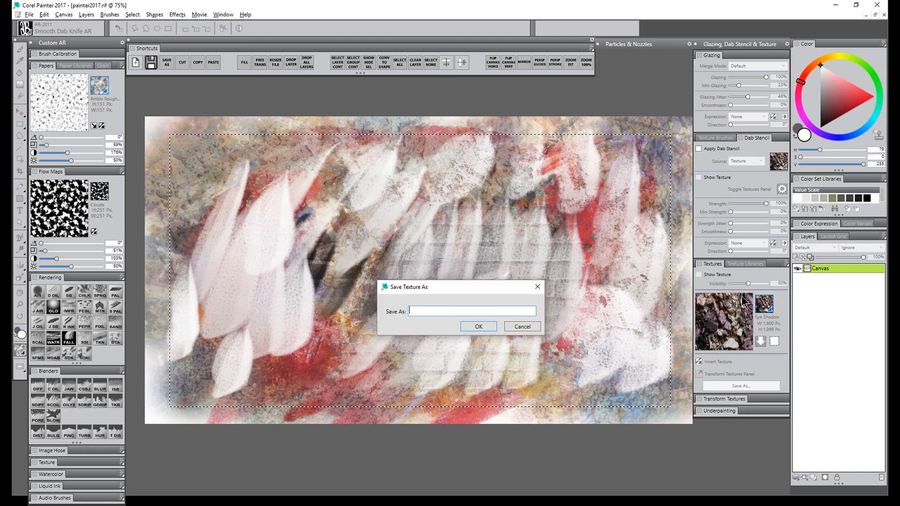
pyautogui.write('Messy')
pyautogui.press('Return')
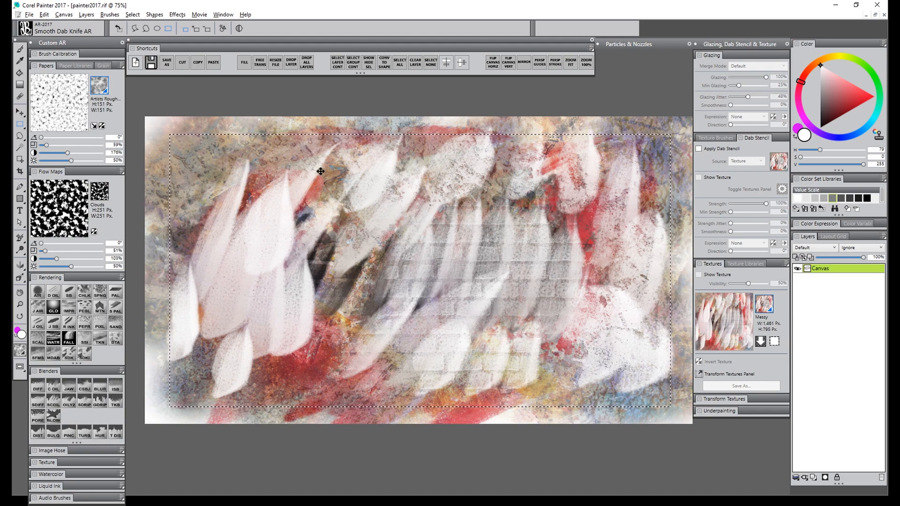
# Create a new blank canvas, return to the brush, and choose the Messy texture for the dab stencil.
pyautogui.click(136, 63)
pyautogui.click(519, 362)
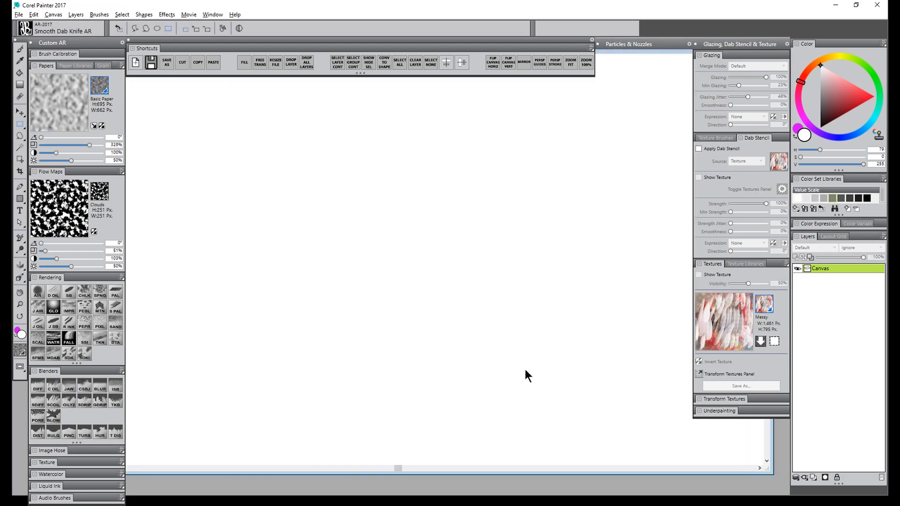
pyautogui.press('b')
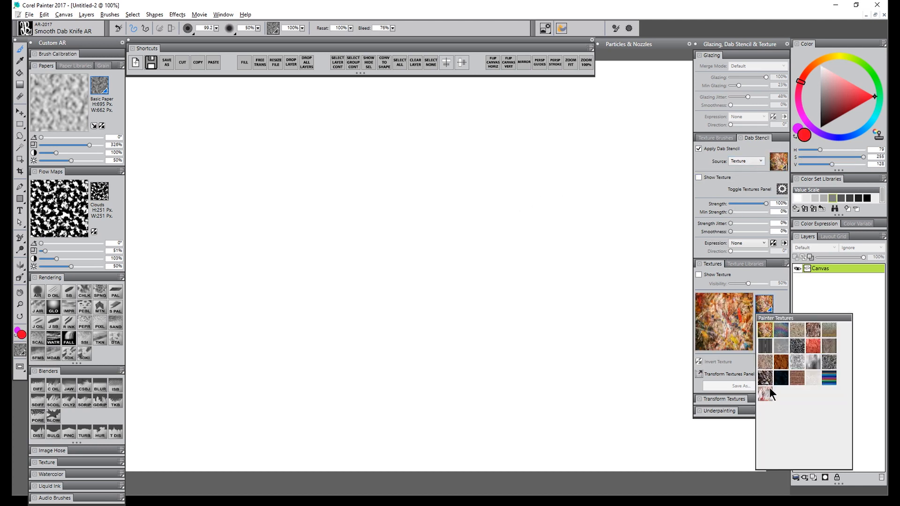
pyautogui.click(768, 391)
# Paint broad red strokes with the Messy stencil across the middle, sides and lower part of the blank canvas.
pyautogui.moveTo(497, 200); pyautogui.dragTo(375, 318)
pyautogui.moveTo(490, 257); pyautogui.dragTo(456, 305)
pyautogui.moveTo(536, 220); pyautogui.dragTo(506, 234)
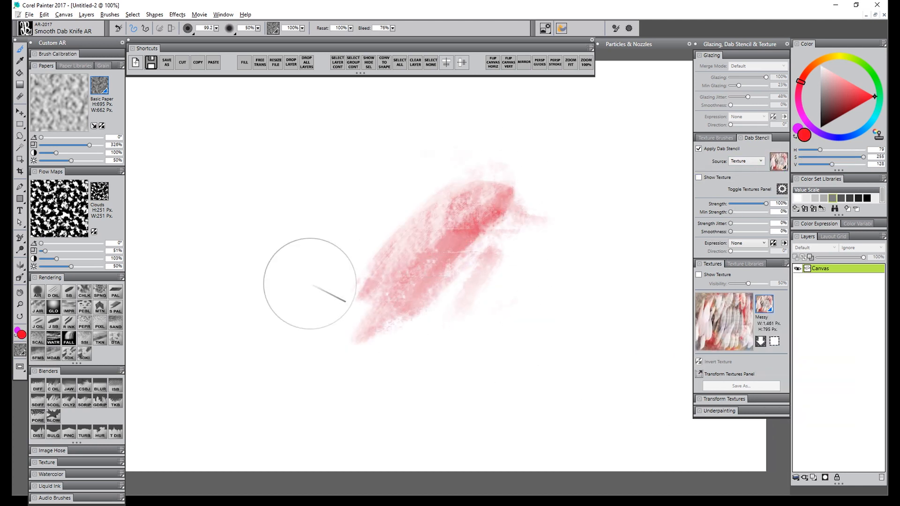
pyautogui.moveTo(446, 183); pyautogui.dragTo(312, 291)
pyautogui.moveTo(576, 236)
pyautogui.mouseDown()
pyautogui.moveTo(501, 305)
pyautogui.moveTo(562, 323)
pyautogui.mouseUp()
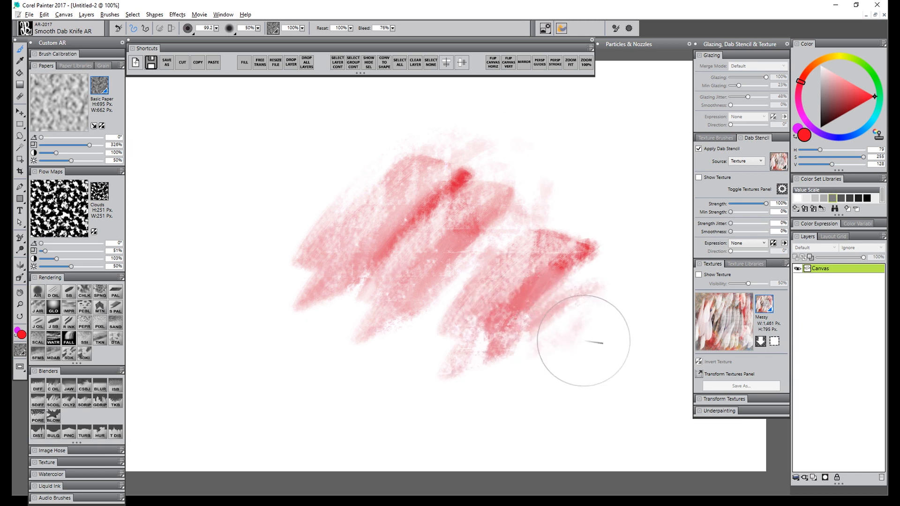
pyautogui.moveTo(583, 172)
pyautogui.mouseDown()
pyautogui.moveTo(604, 148)
pyautogui.moveTo(557, 134)
pyautogui.mouseUp()
pyautogui.moveTo(286, 173); pyautogui.dragTo(197, 337)
pyautogui.moveTo(317, 168); pyautogui.dragTo(271, 298)
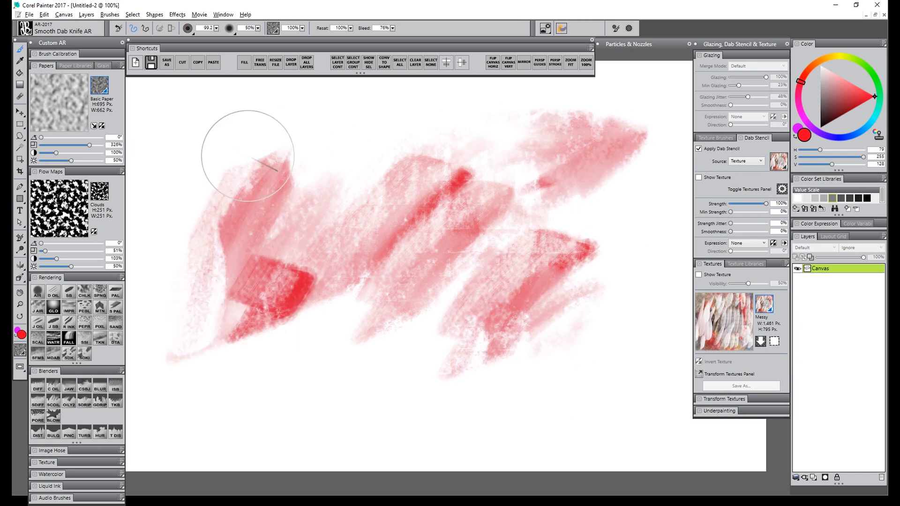
pyautogui.moveTo(242, 157); pyautogui.dragTo(171, 278)
pyautogui.moveTo(281, 380); pyautogui.dragTo(374, 433)
pyautogui.moveTo(438, 450); pyautogui.dragTo(568, 382)
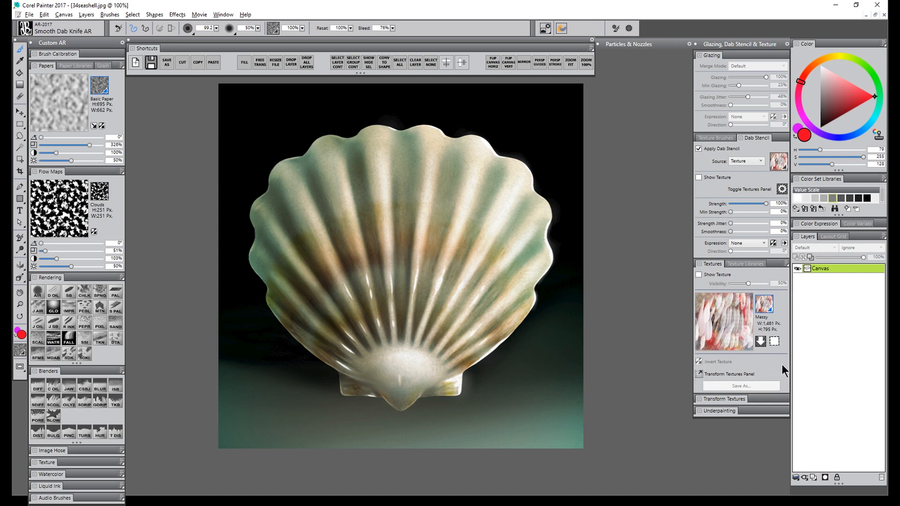
# Try the Texture Cover Airbrush over the seashell image and its background with the Messy texture, and undo the strokes.
pyautogui.click(25, 29)
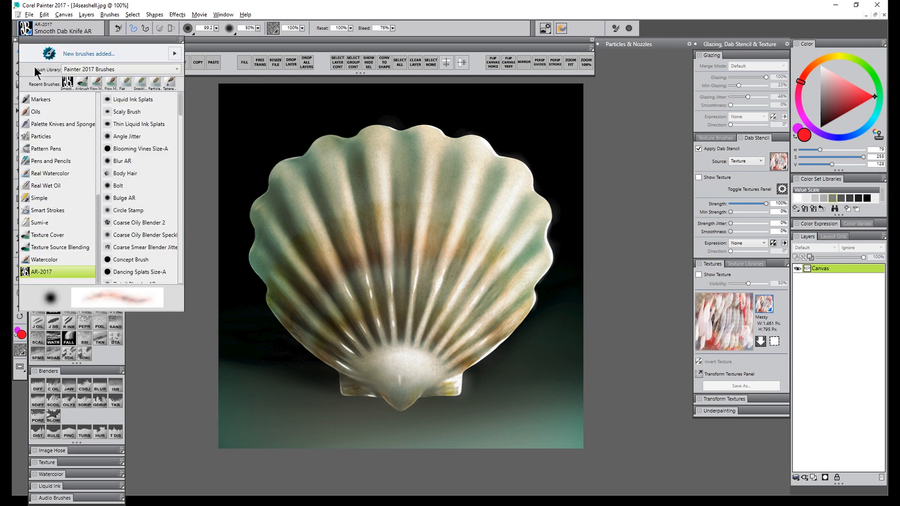
pyautogui.click(56, 234)
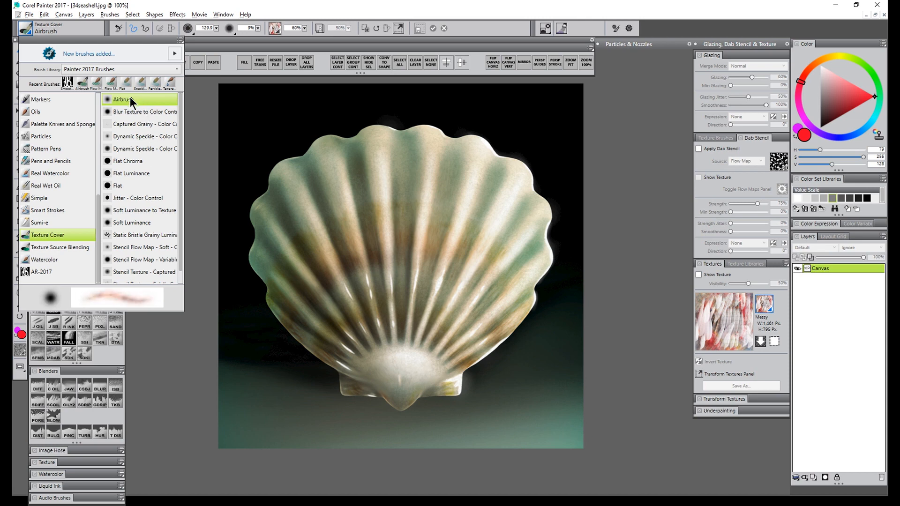
pyautogui.click(131, 98)
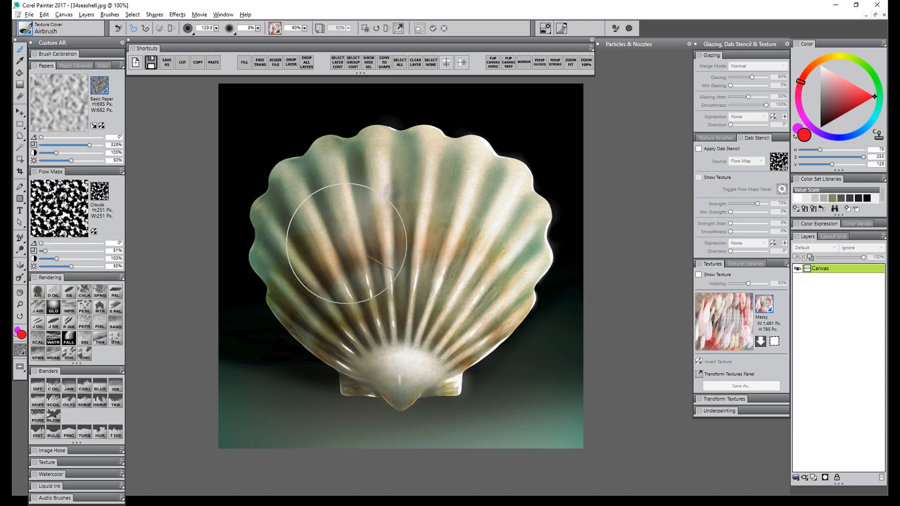
pyautogui.moveTo(346, 243)
pyautogui.mouseDown()
pyautogui.moveTo(374, 281)
pyautogui.moveTo(408, 197)
pyautogui.moveTo(450, 262)
pyautogui.moveTo(342, 217)
pyautogui.moveTo(370, 136)
pyautogui.moveTo(371, 381)
pyautogui.moveTo(469, 281)
pyautogui.moveTo(512, 155)
pyautogui.moveTo(375, 121)
pyautogui.moveTo(518, 90)
pyautogui.moveTo(552, 342)
pyautogui.moveTo(632, 387)
pyautogui.mouseUp()
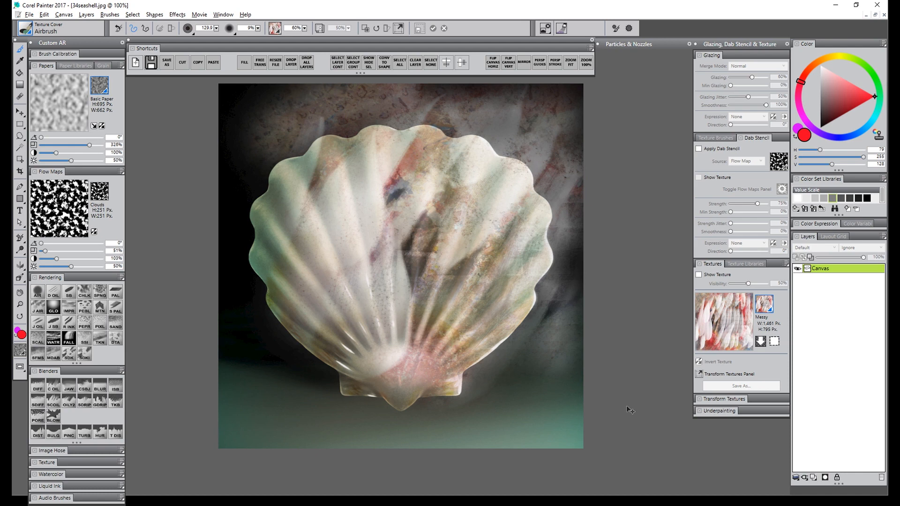
pyautogui.hotkey('ctrl', 'z')
pyautogui.hotkey('ctrl', 'z')
# Choose the Texture Source Blending Soft brush, try blending the Messy texture over the seashell and background, and undo it.
pyautogui.click(35, 32)
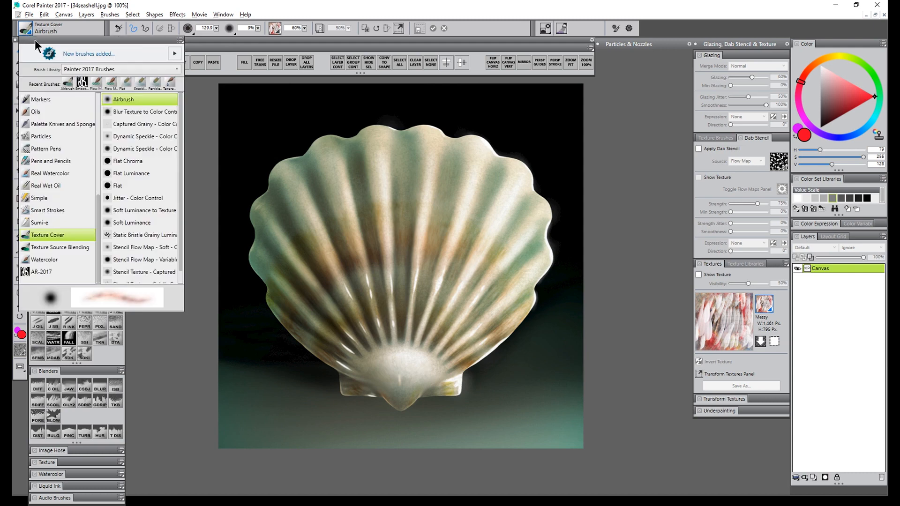
pyautogui.click(74, 245)
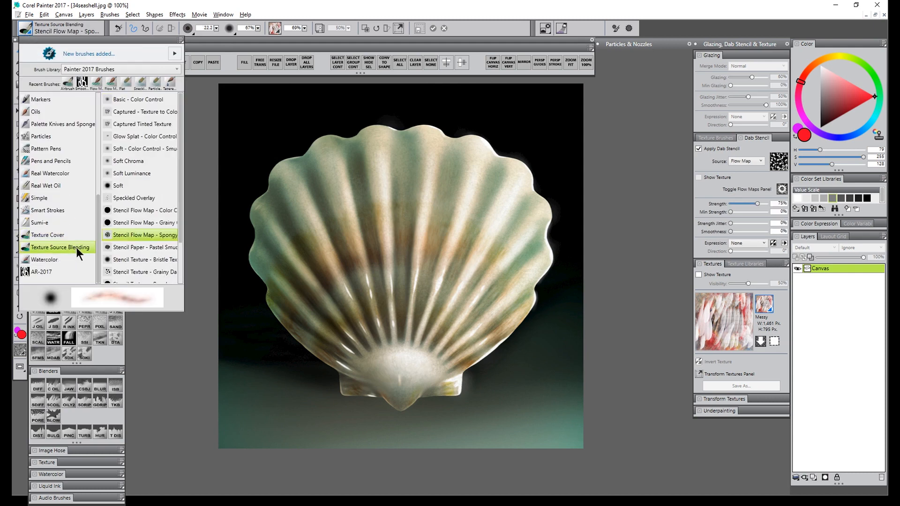
pyautogui.click(120, 184)
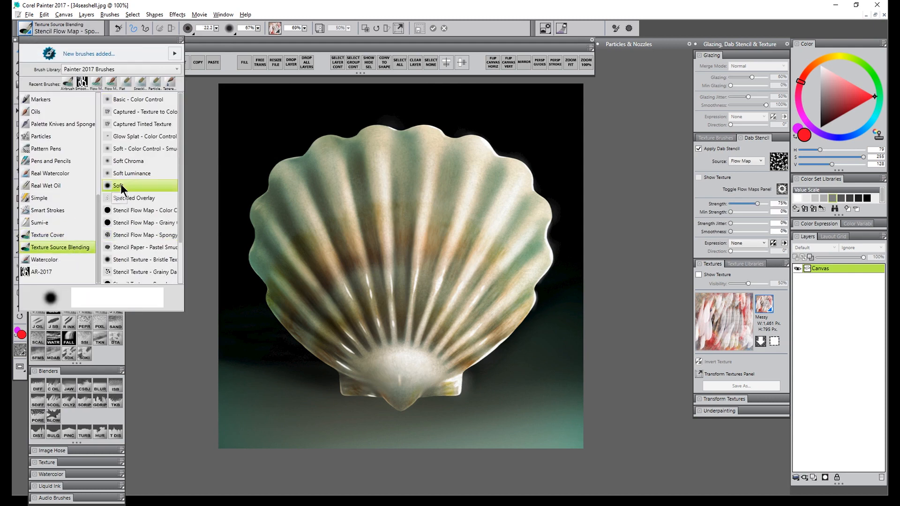
pyautogui.moveTo(355, 169)
pyautogui.mouseDown()
pyautogui.moveTo(340, 232)
pyautogui.moveTo(326, 200)
pyautogui.moveTo(412, 91)
pyautogui.moveTo(469, 244)
pyautogui.moveTo(281, 381)
pyautogui.moveTo(580, 406)
pyautogui.mouseUp()
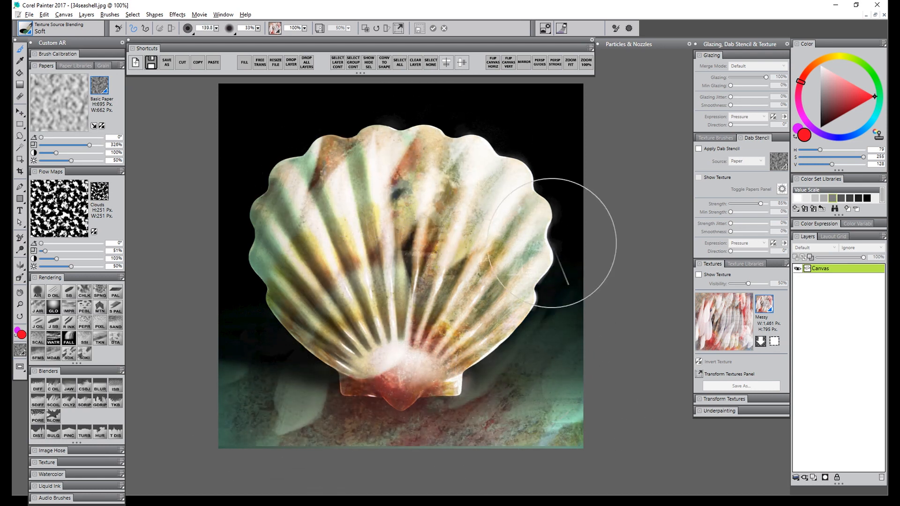
pyautogui.moveTo(445, 234)
pyautogui.mouseDown()
pyautogui.moveTo(473, 289)
pyautogui.moveTo(498, 160)
pyautogui.moveTo(388, 276)
pyautogui.moveTo(406, 356)
pyautogui.mouseUp()
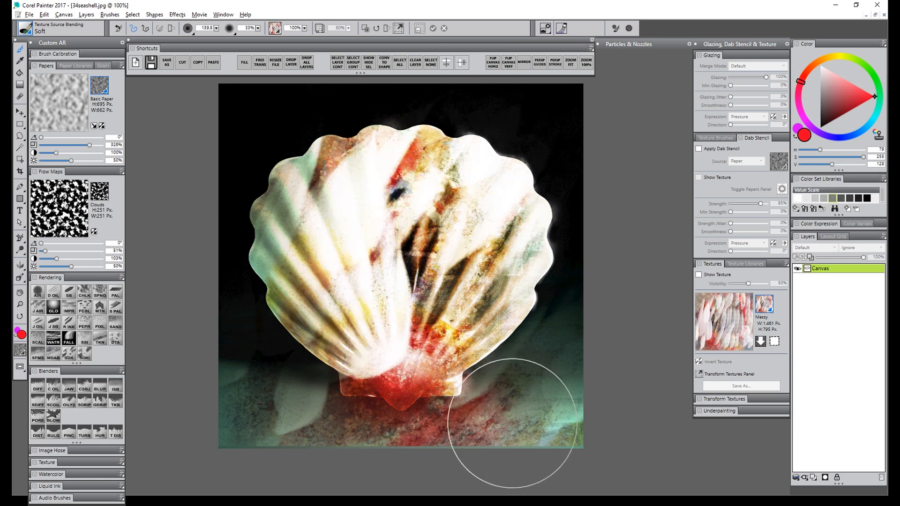
pyautogui.hotkey('ctrl', 'z')
# Change the texture to High Tech, try painting it over the whole seashell image, and undo the strokes.
pyautogui.click(764, 305)
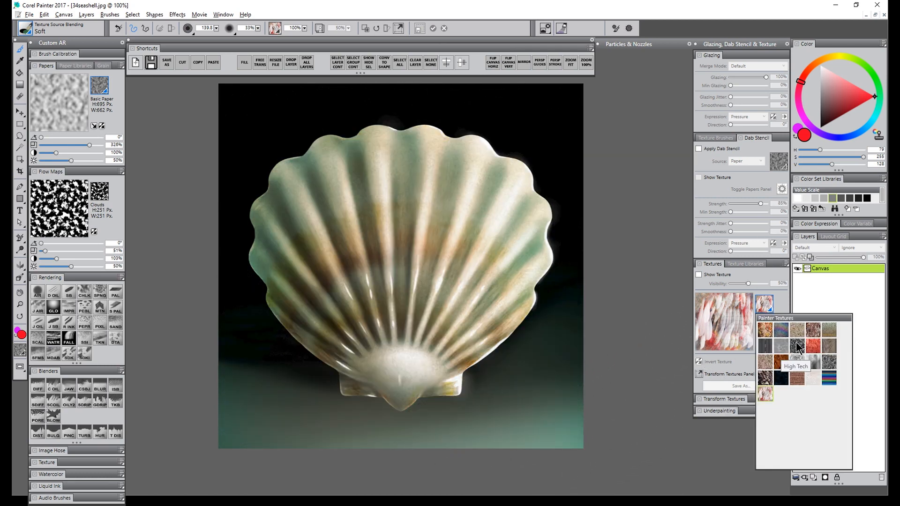
pyautogui.click(797, 346)
pyautogui.moveTo(432, 180)
pyautogui.mouseDown()
pyautogui.moveTo(450, 225)
pyautogui.moveTo(291, 331)
pyautogui.moveTo(561, 316)
pyautogui.moveTo(556, 111)
pyautogui.moveTo(261, 176)
pyautogui.moveTo(422, 454)
pyautogui.moveTo(597, 348)
pyautogui.moveTo(384, 389)
pyautogui.mouseUp()
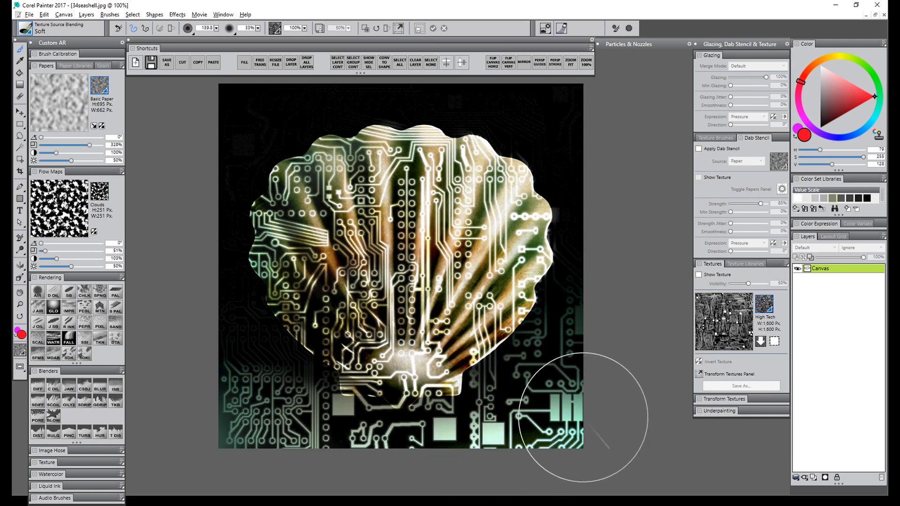
pyautogui.hotkey('ctrl', 'z')
# Try light High Tech strokes over the background below the seashell and the shell's center, and undo the last strokes.
pyautogui.moveTo(446, 389); pyautogui.dragTo(277, 398)
pyautogui.moveTo(485, 404)
pyautogui.mouseDown()
pyautogui.moveTo(381, 261)
pyautogui.moveTo(434, 291)
pyautogui.moveTo(520, 388)
pyautogui.moveTo(563, 330)
pyautogui.mouseUp()
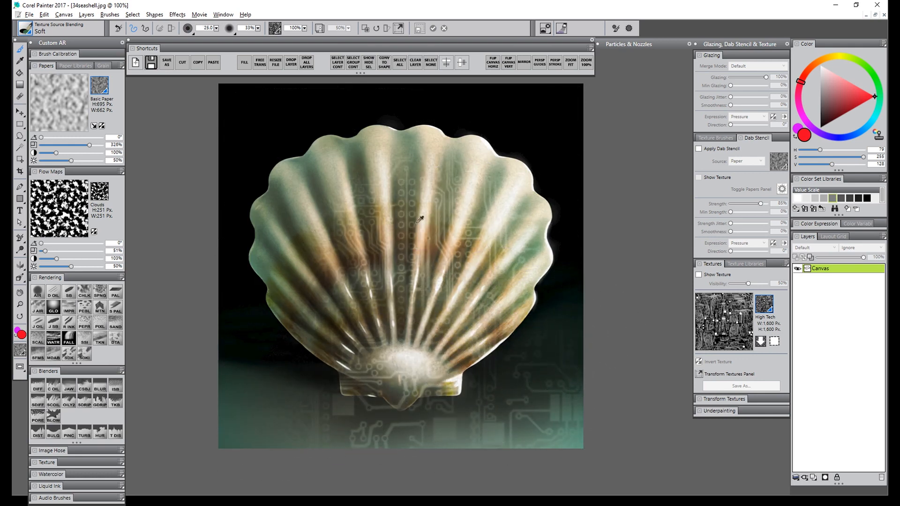
pyautogui.moveTo(413, 217); pyautogui.dragTo(416, 276)
pyautogui.moveTo(461, 222)
pyautogui.mouseDown()
pyautogui.moveTo(479, 218)
pyautogui.moveTo(449, 313)
pyautogui.mouseUp()
pyautogui.hotkey('ctrl', 'z')
pyautogui.hotkey('ctrl', 'z')
# Try the Stencil Flow Map - Spongy brush with the High Tech texture over the seashell and background, and undo the strokes.
pyautogui.click(37, 28)
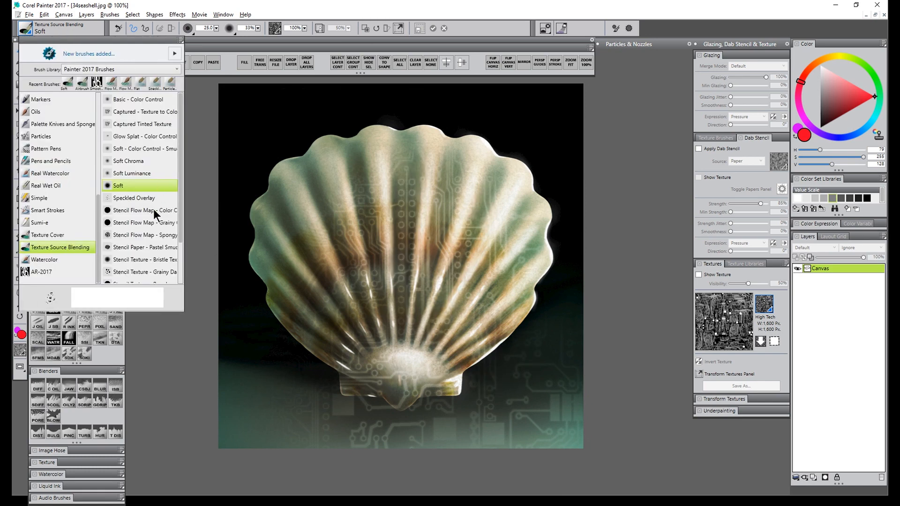
pyautogui.click(148, 234)
pyautogui.moveTo(411, 217); pyautogui.dragTo(470, 216)
pyautogui.moveTo(396, 244)
pyautogui.mouseDown()
pyautogui.moveTo(528, 228)
pyautogui.moveTo(386, 338)
pyautogui.moveTo(394, 426)
pyautogui.moveTo(311, 431)
pyautogui.moveTo(464, 389)
pyautogui.moveTo(568, 446)
pyautogui.mouseUp()
pyautogui.hotkey('ctrl', 'z')
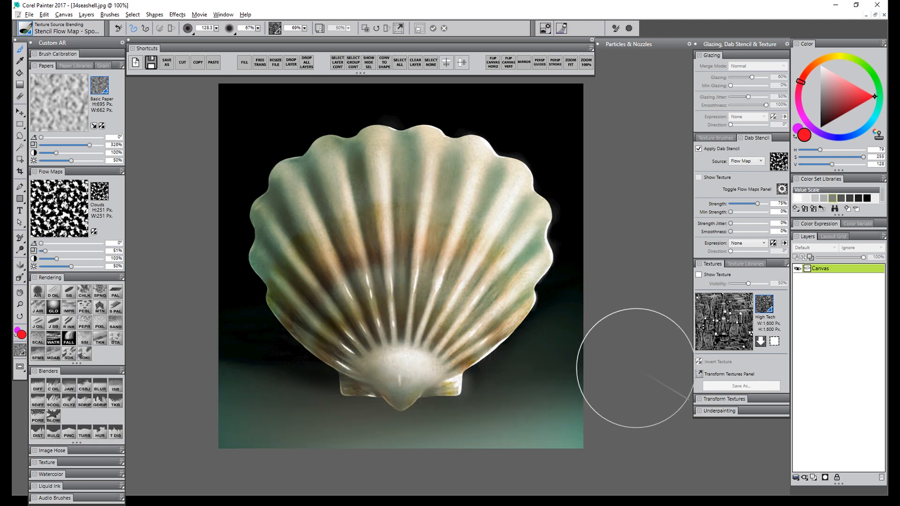
# Choose the Stencil Flow Map - Color brush and paint red High Tech patterns over the seashell and lower background.
pyautogui.click(73, 31)
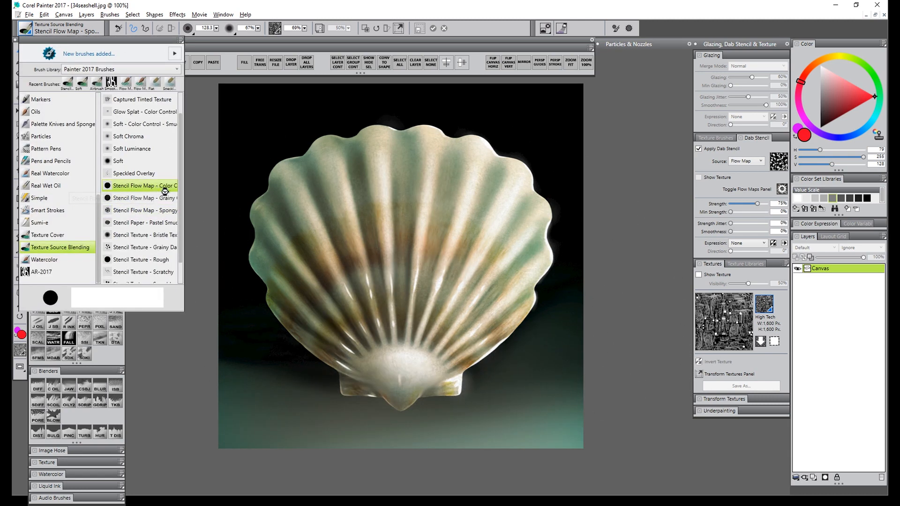
pyautogui.click(141, 210)
pyautogui.moveTo(401, 211)
pyautogui.mouseDown()
pyautogui.moveTo(367, 247)
pyautogui.moveTo(464, 253)
pyautogui.moveTo(313, 218)
pyautogui.moveTo(486, 158)
pyautogui.mouseUp()
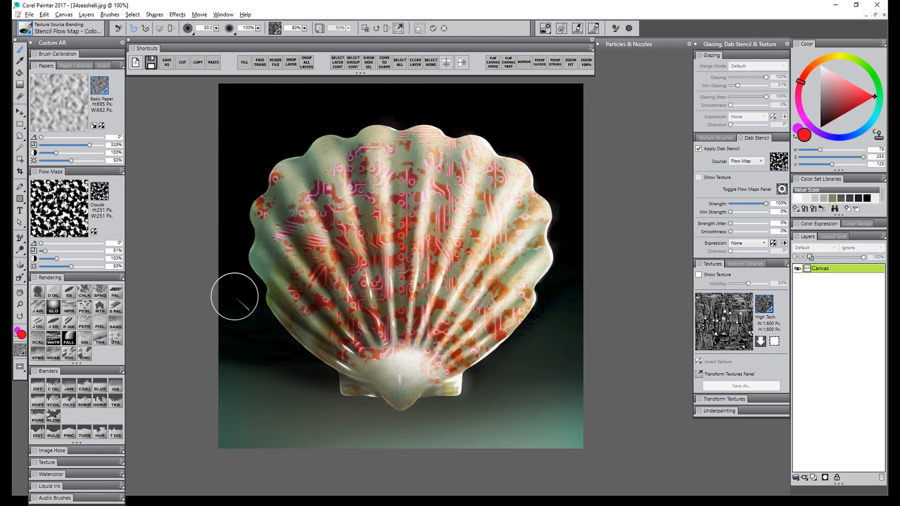
pyautogui.moveTo(276, 375)
pyautogui.mouseDown()
pyautogui.moveTo(419, 418)
pyautogui.moveTo(490, 367)
pyautogui.mouseUp()
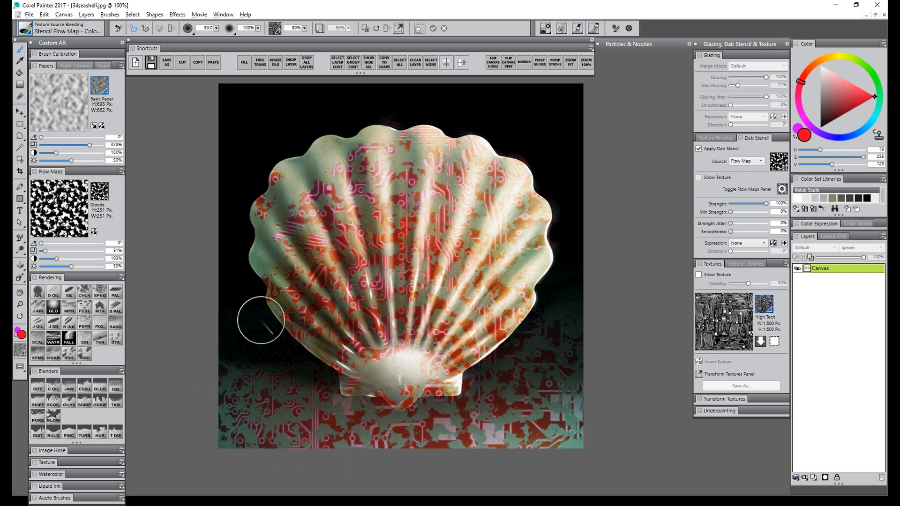
# Add High Tech strokes in magenta and blue over the seashell and the background beneath it.
pyautogui.click(804, 120)
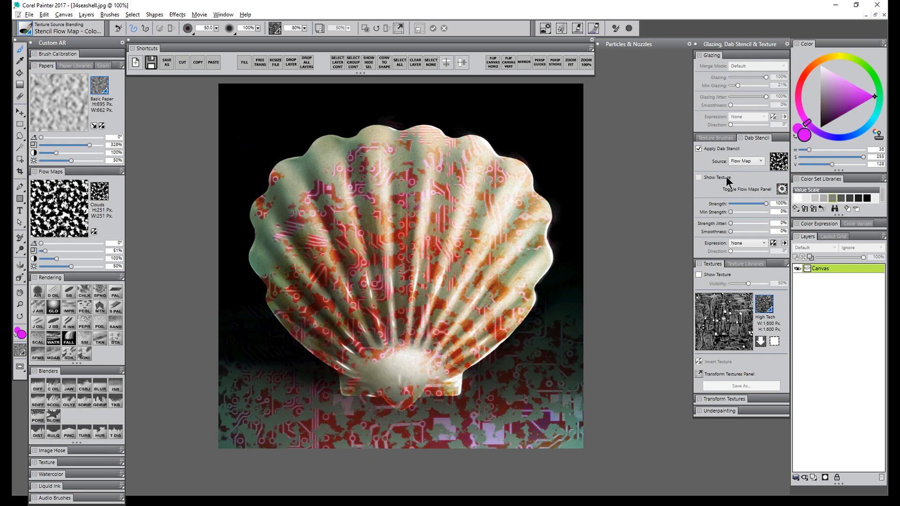
pyautogui.moveTo(514, 325)
pyautogui.mouseDown()
pyautogui.moveTo(506, 394)
pyautogui.moveTo(539, 276)
pyautogui.mouseUp()
pyautogui.click(854, 134)
pyautogui.moveTo(417, 258)
pyautogui.mouseDown()
pyautogui.moveTo(464, 321)
pyautogui.moveTo(450, 180)
pyautogui.moveTo(540, 143)
pyautogui.moveTo(535, 208)
pyautogui.moveTo(477, 227)
pyautogui.mouseUp()
pyautogui.moveTo(487, 136)
pyautogui.mouseDown()
pyautogui.moveTo(409, 133)
pyautogui.moveTo(341, 167)
pyautogui.moveTo(338, 268)
pyautogui.moveTo(318, 176)
pyautogui.moveTo(261, 318)
pyautogui.moveTo(385, 382)
pyautogui.moveTo(577, 368)
pyautogui.moveTo(559, 445)
pyautogui.moveTo(638, 426)
pyautogui.mouseUp()
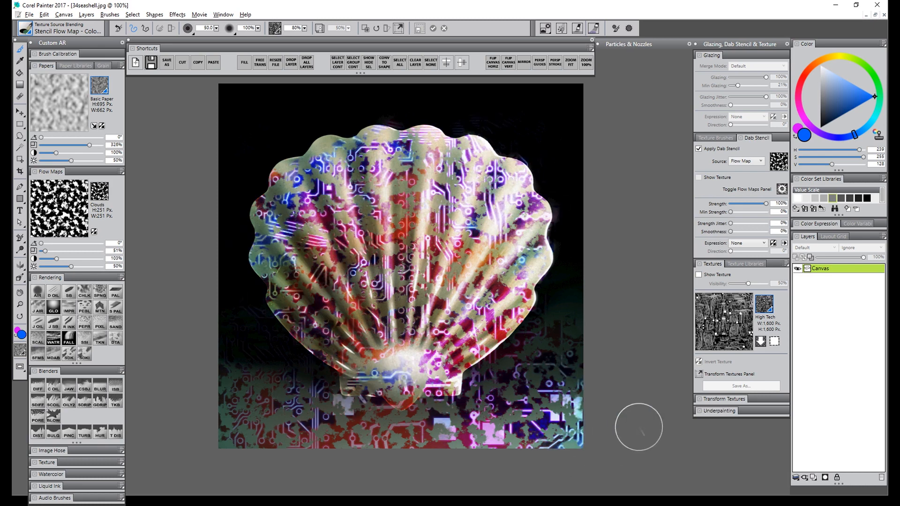